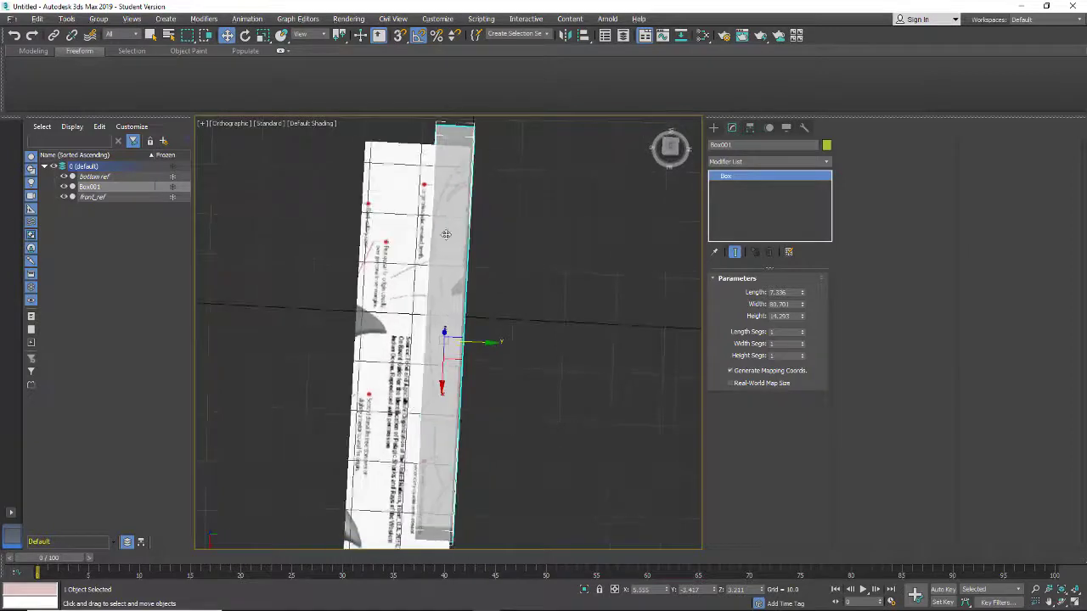
# Step: Set the viewport to the Front view of the shark reference and deselect the box
pyautogui.keyDown('alt'); pyautogui.moveTo(385, 386); pyautogui.dragTo(489, 300, button='middle'); pyautogui.keyUp('alt')
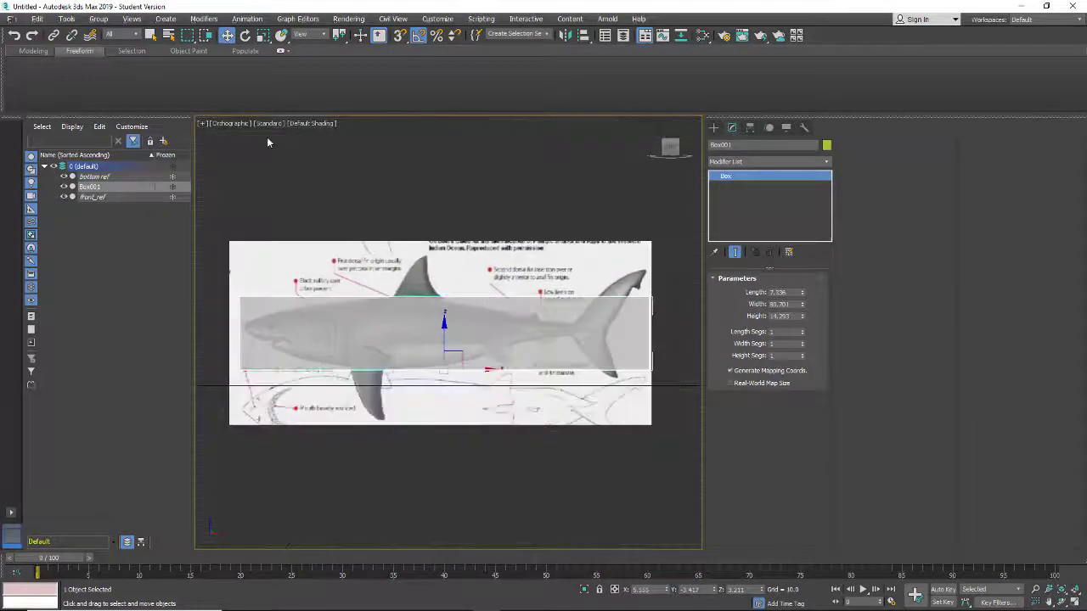
pyautogui.click(234, 124)
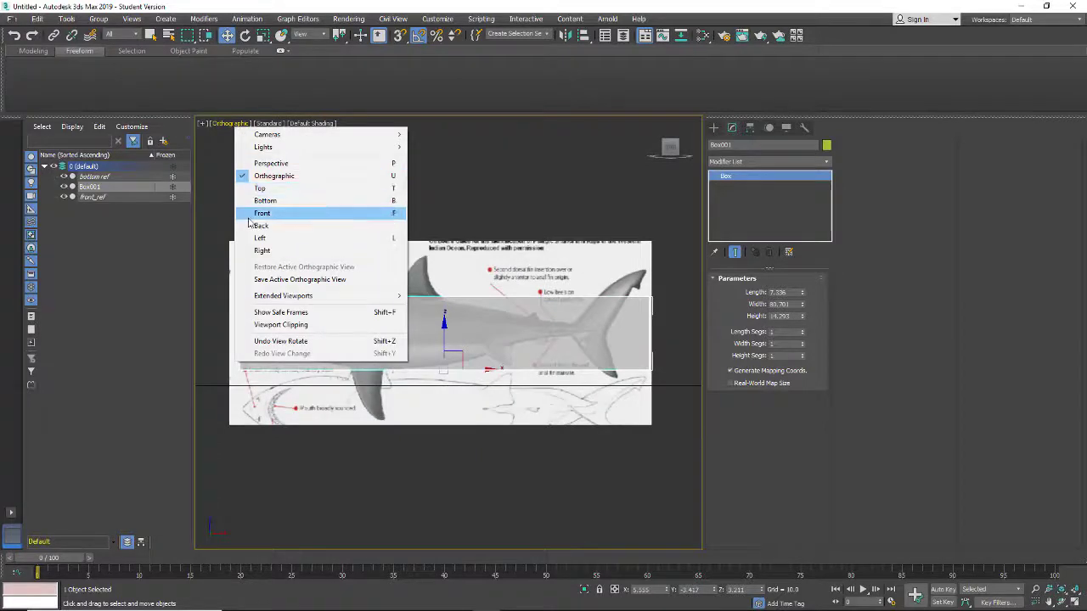
pyautogui.click(260, 213)
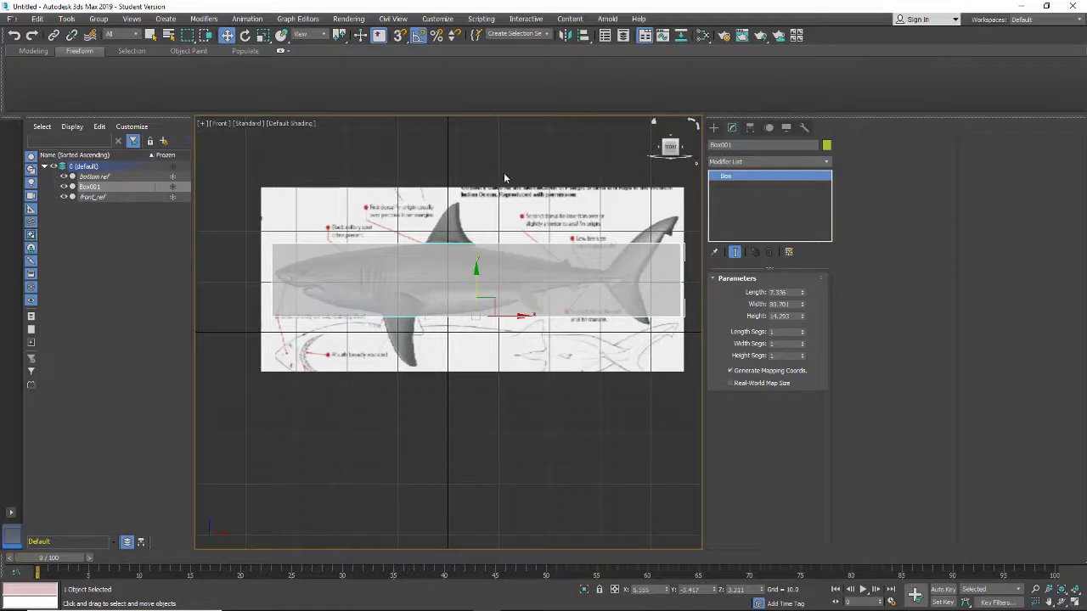
pyautogui.click(317, 216)
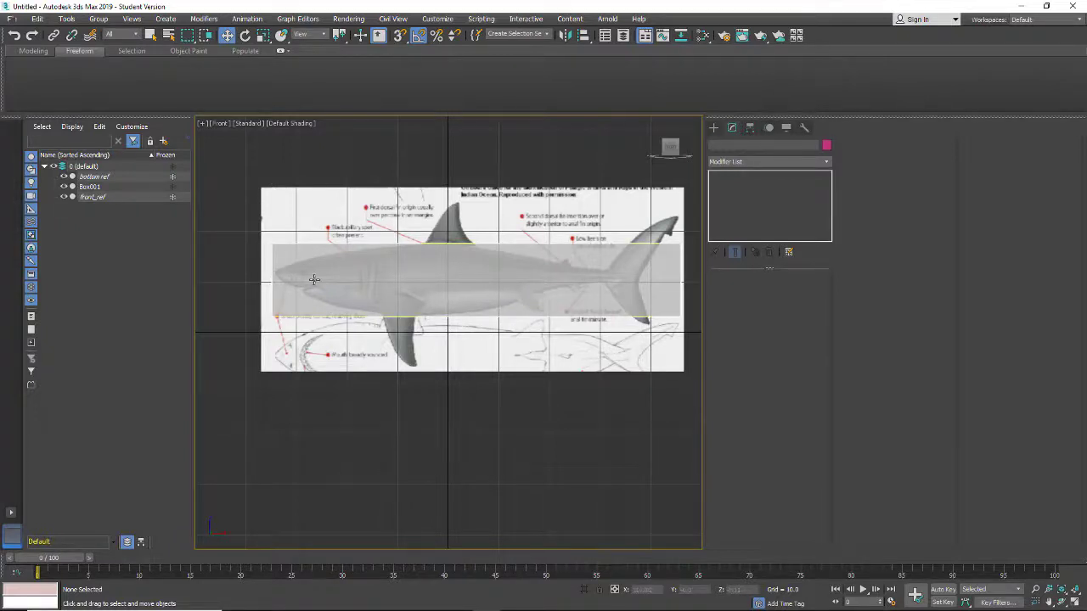
# Step: Create a small sphere in the Top view near the shark's head end, at about X -39, Y 0
pyautogui.click(711, 130)
pyautogui.click(744, 207)
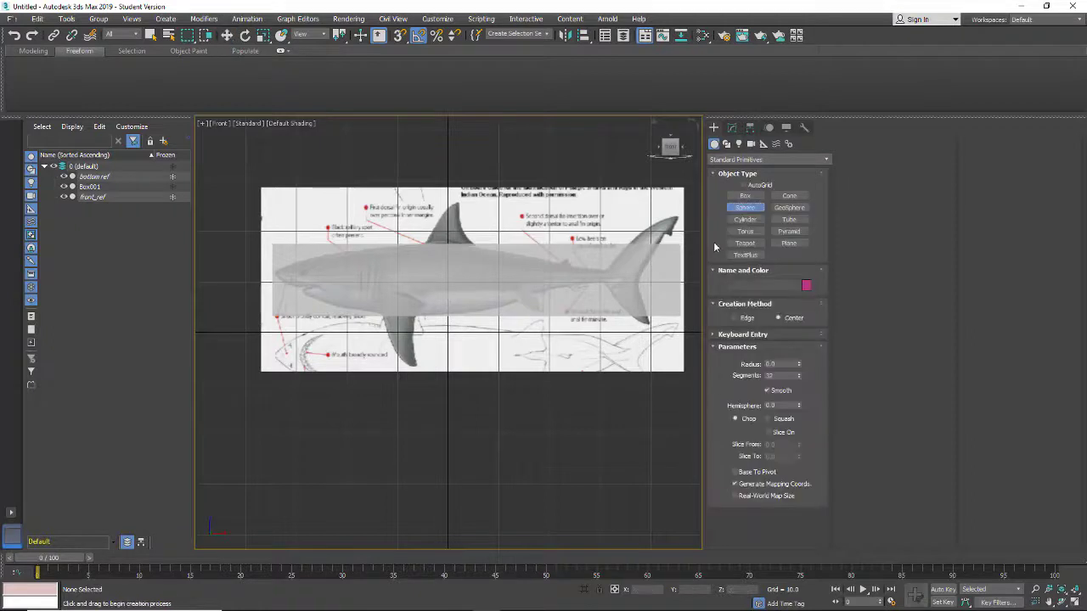
pyautogui.click(219, 124)
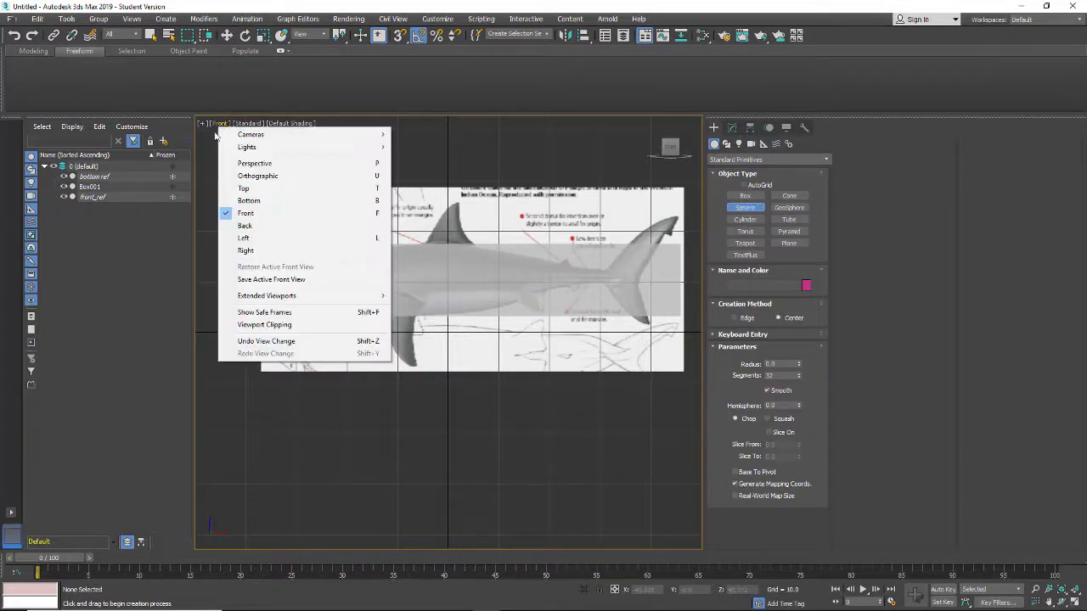
pyautogui.click(244, 188)
pyautogui.moveTo(237, 251); pyautogui.dragTo(241, 255)
pyautogui.press('w')
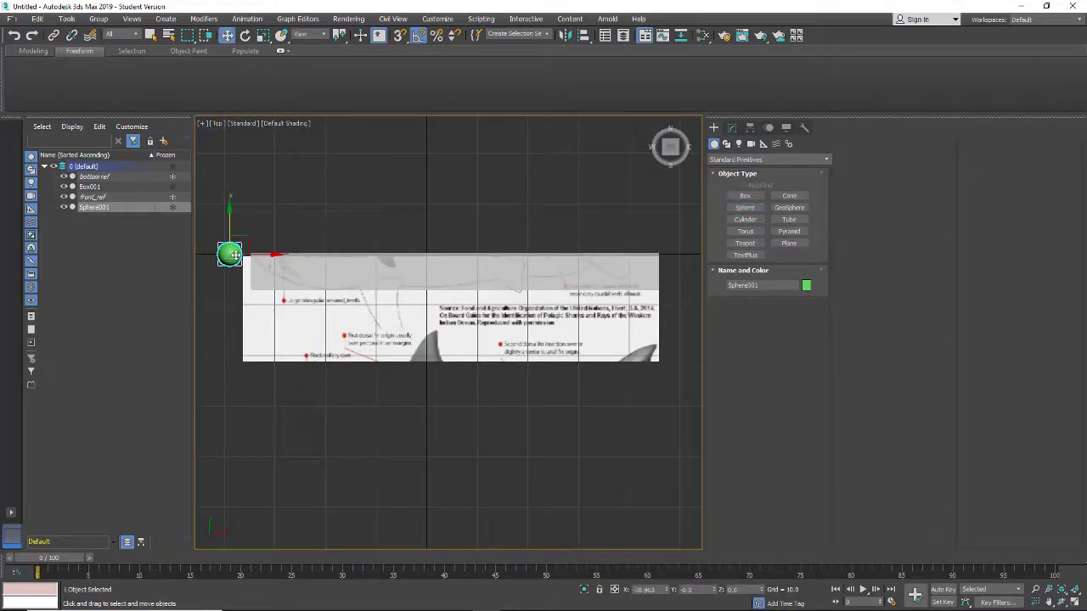
# Step: Examine the sphere's placement relative to the box and reference planes in the Perspective and Left views
pyautogui.click(217, 124)
pyautogui.click(255, 160)
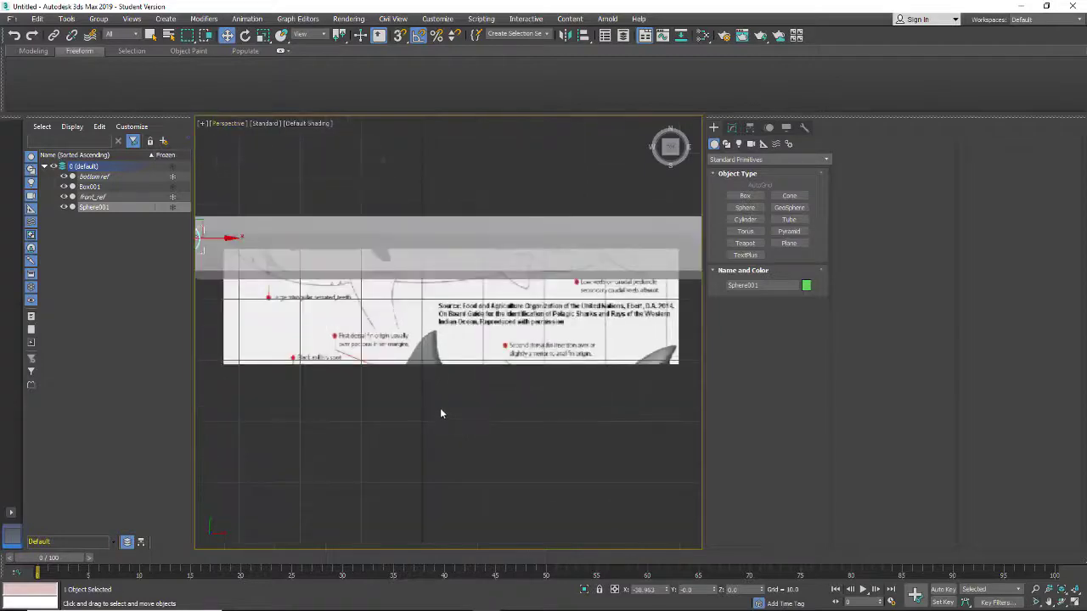
pyautogui.keyDown('alt'); pyautogui.moveTo(427, 405); pyautogui.dragTo(587, 379, button='middle'); pyautogui.keyUp('alt')
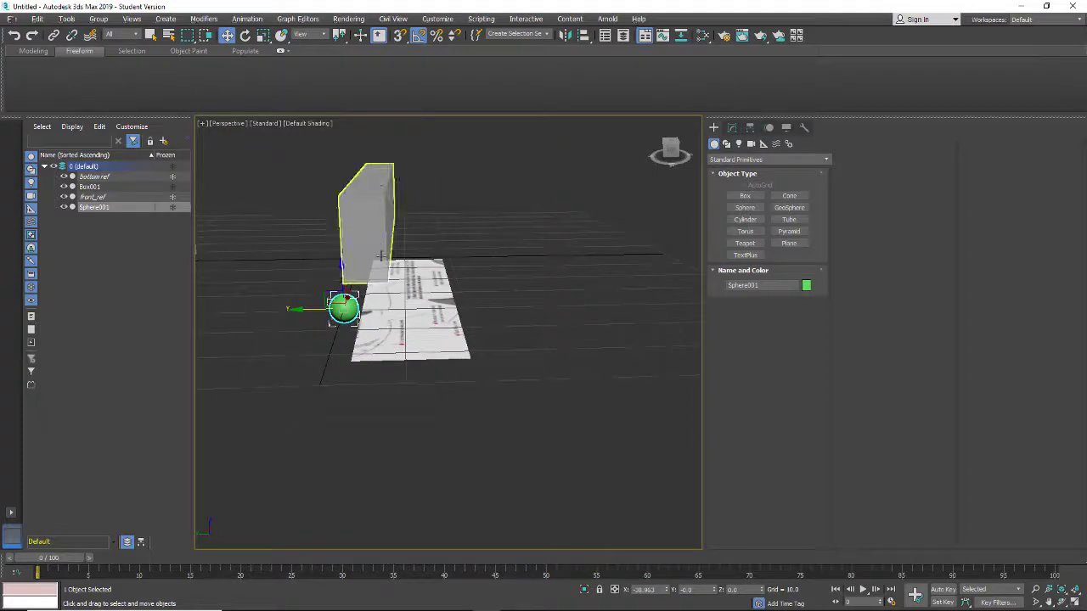
pyautogui.keyDown('alt'); pyautogui.moveTo(395, 271); pyautogui.dragTo(367, 302, button='middle'); pyautogui.keyUp('alt')
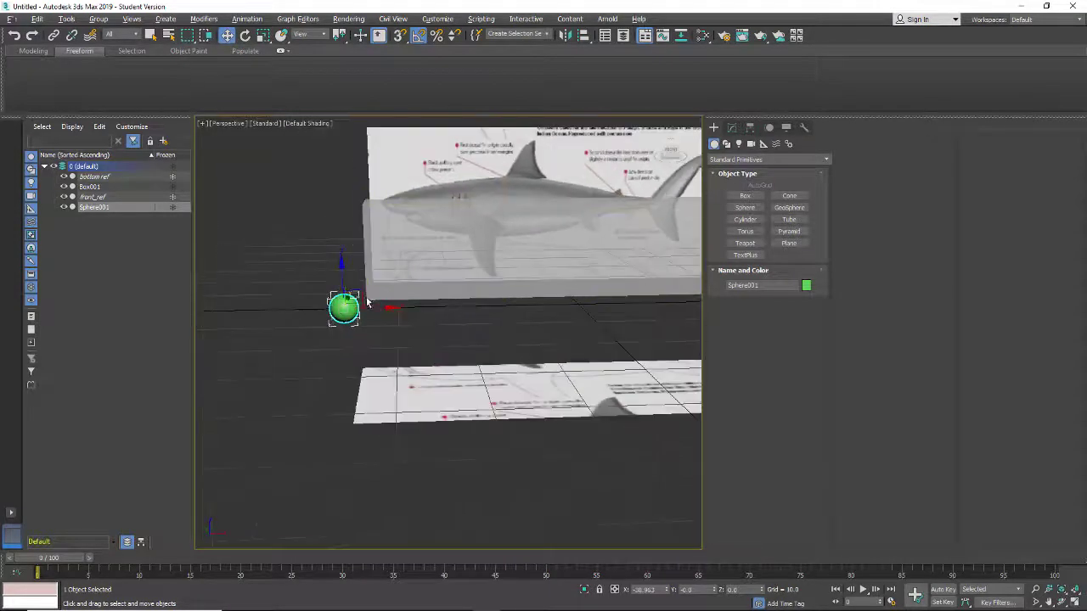
pyautogui.keyDown('alt'); pyautogui.moveTo(504, 184); pyautogui.dragTo(340, 220, button='middle'); pyautogui.keyUp('alt')
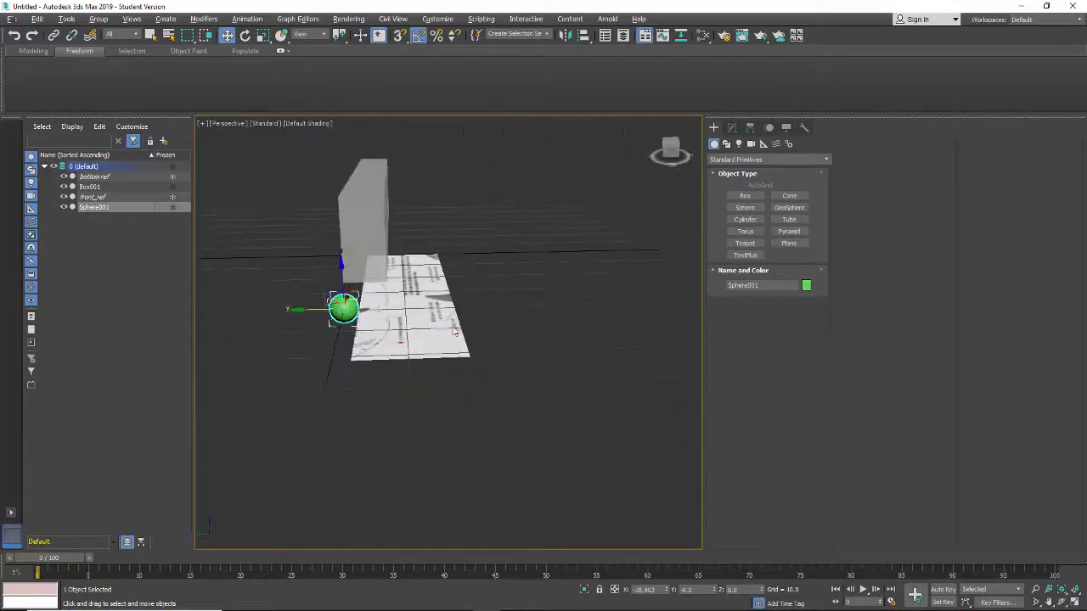
pyautogui.click(227, 125)
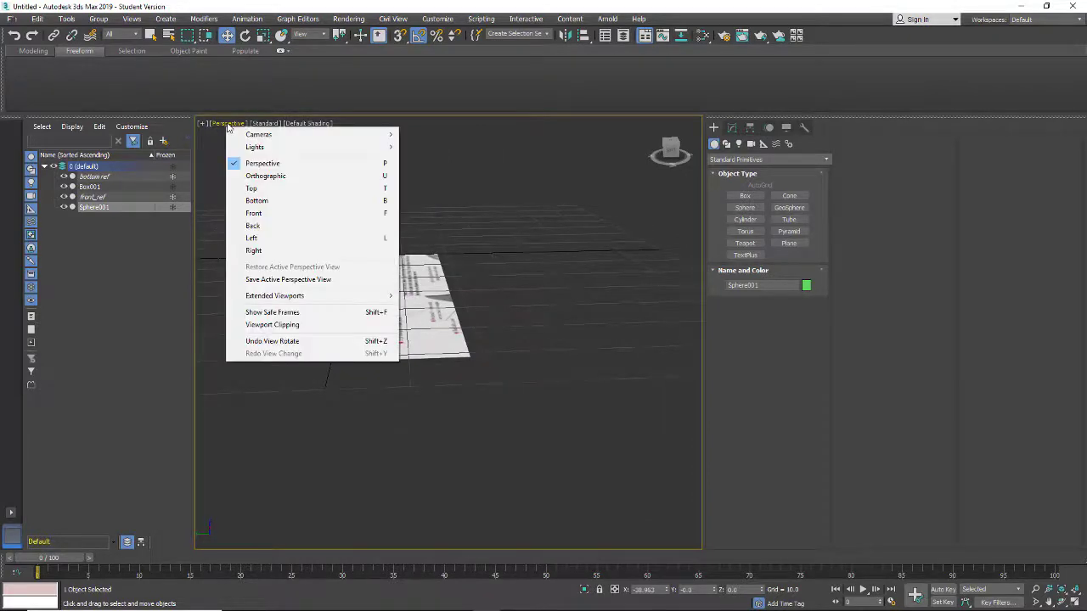
pyautogui.click(251, 239)
pyautogui.scroll(3, 410, 282)
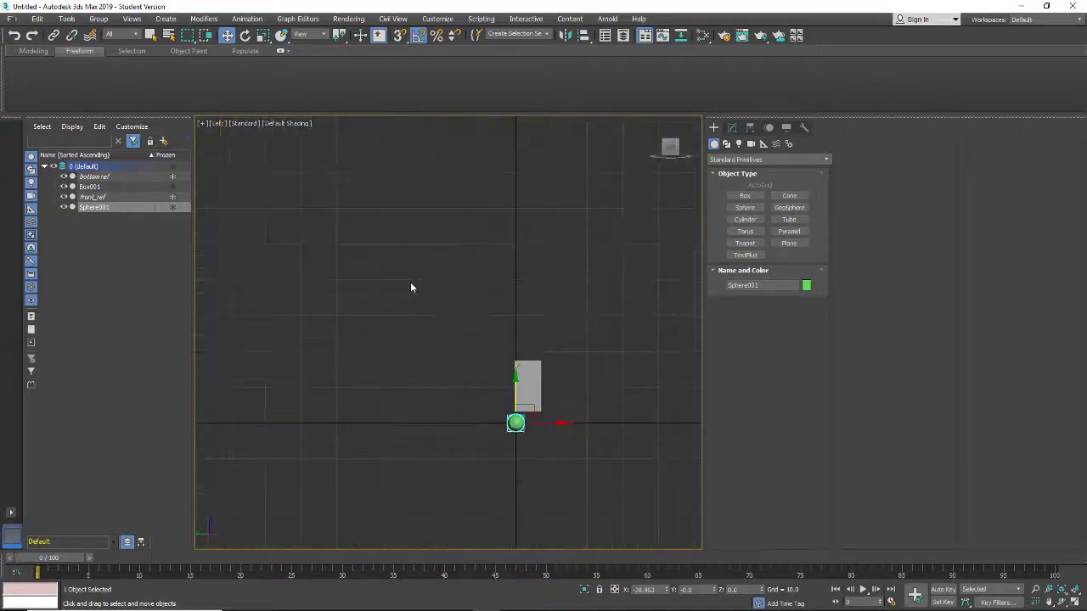
pyautogui.moveTo(469, 386); pyautogui.dragTo(477, 342, button='middle')
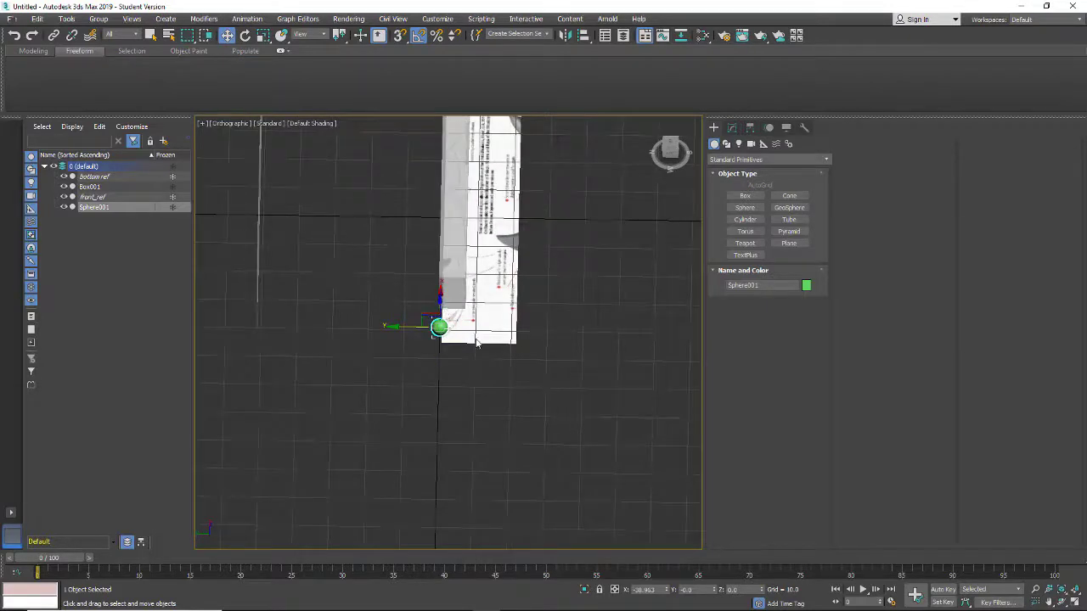
pyautogui.keyDown('alt'); pyautogui.moveTo(534, 332); pyautogui.dragTo(336, 264, button='middle'); pyautogui.keyUp('alt')
# Step: Compare the sphere's position in the Top and Front views and delete the sphere
pyautogui.click(224, 124)
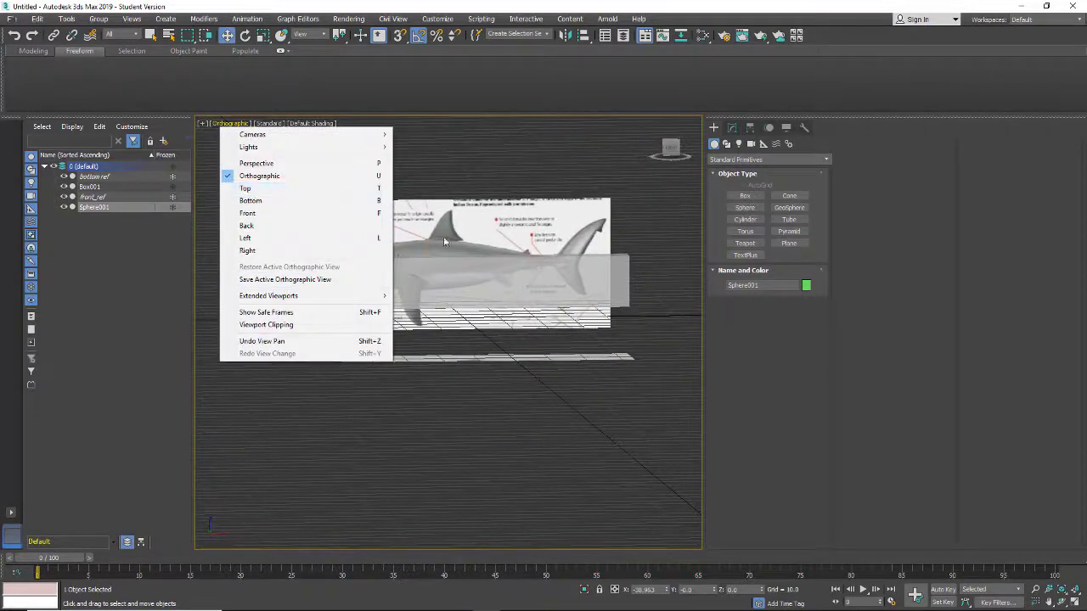
pyautogui.click(255, 187)
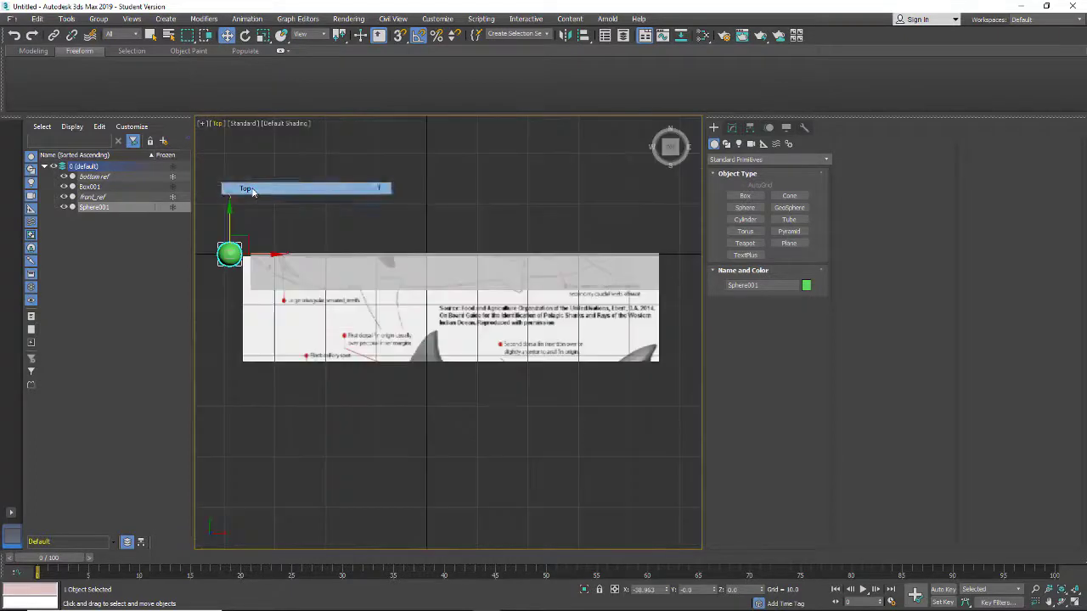
pyautogui.click(219, 123)
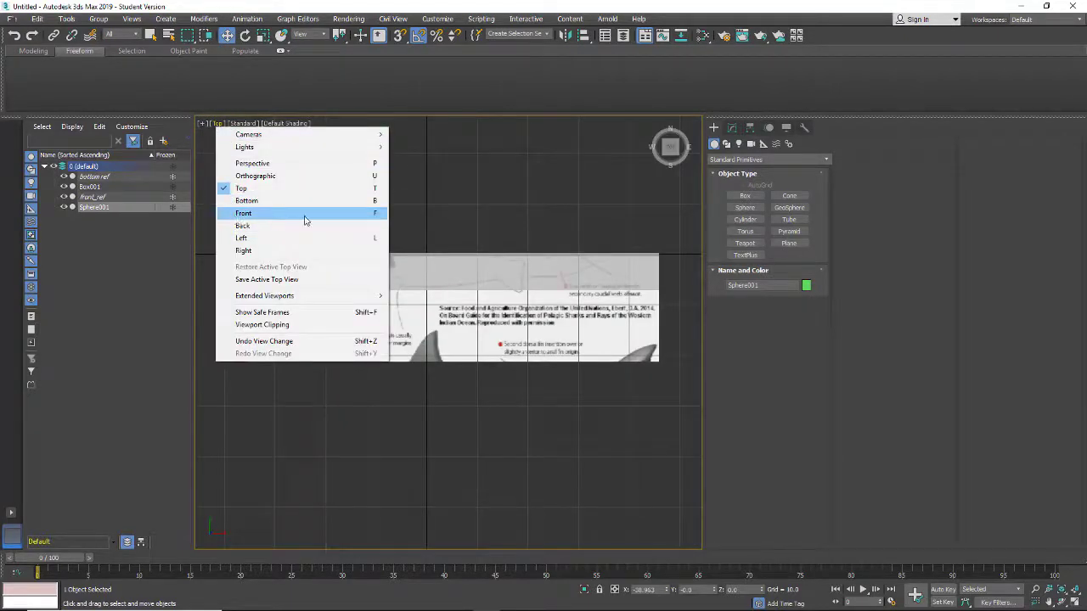
pyautogui.click(268, 214)
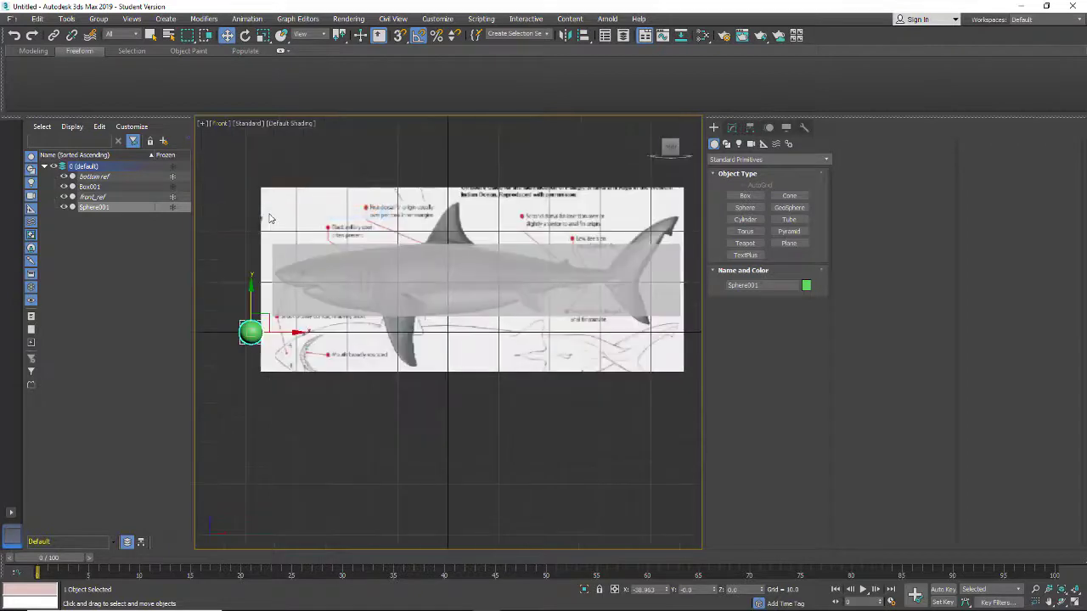
pyautogui.press('t')
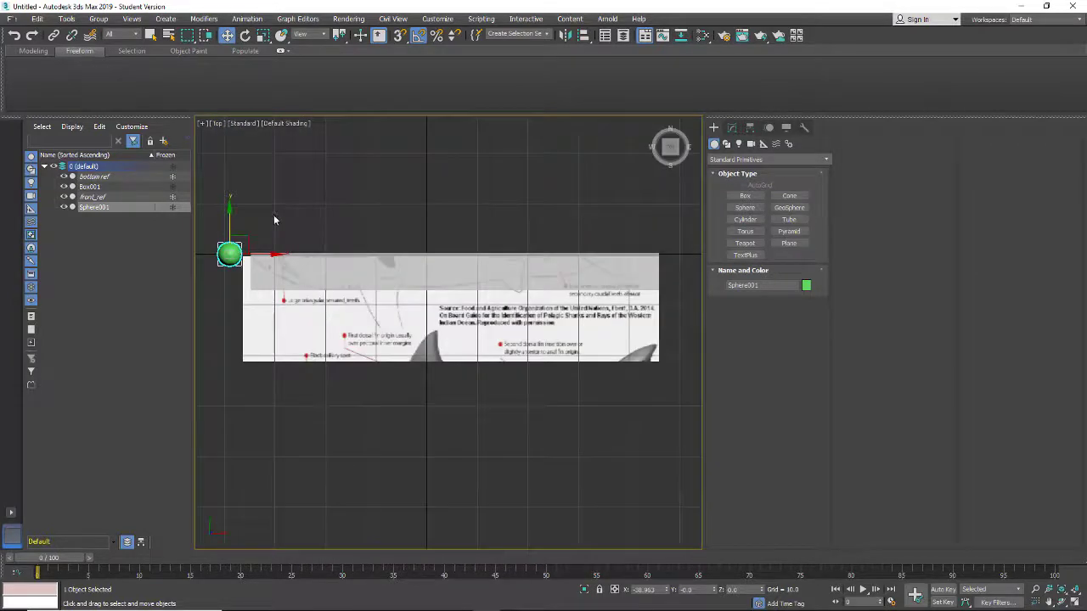
pyautogui.press('f')
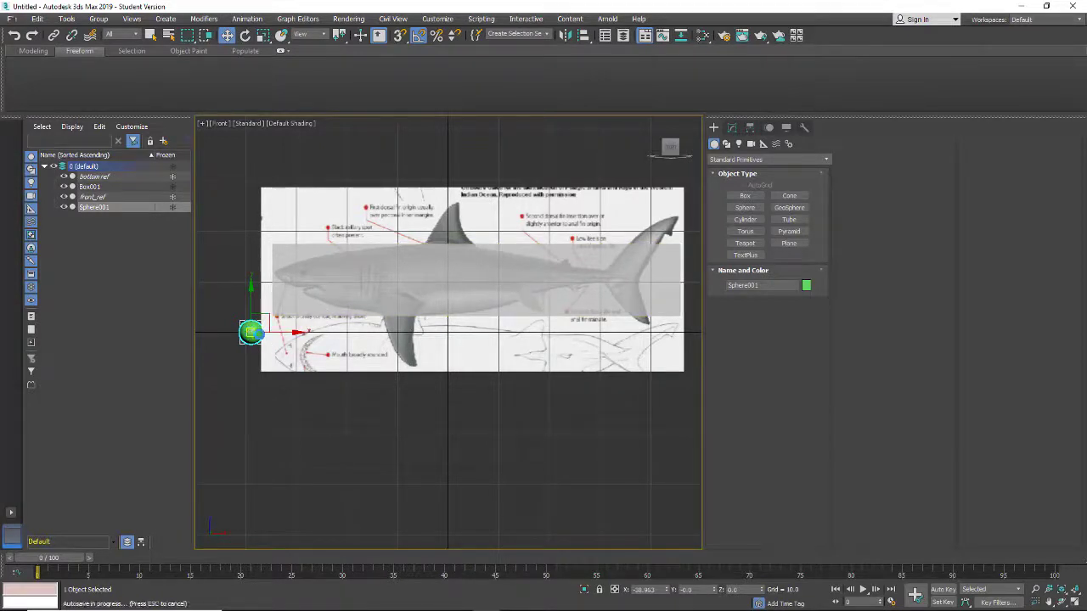
pyautogui.press('Delete')
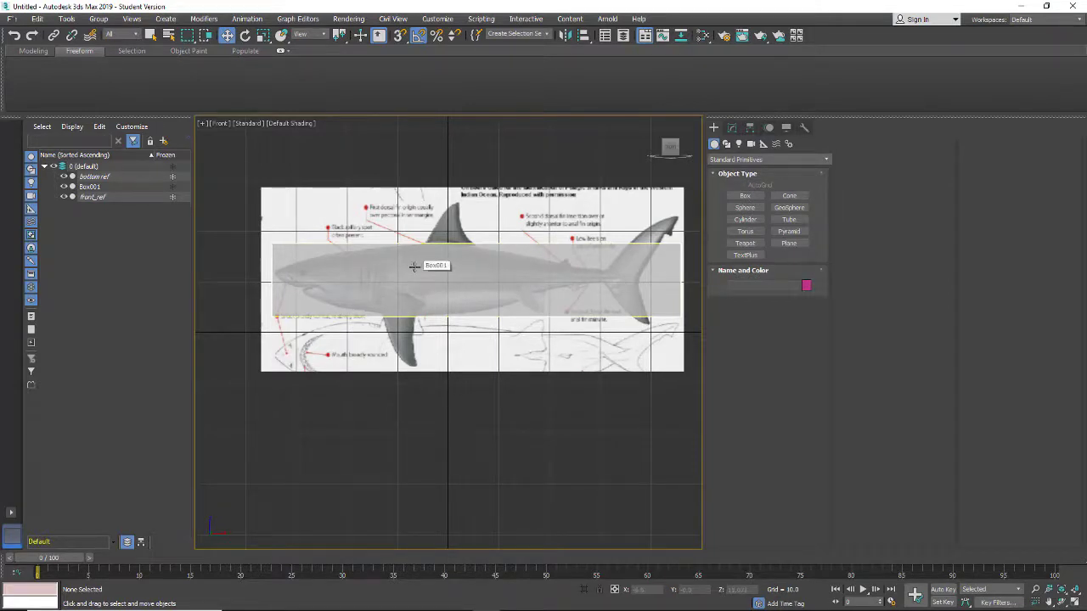
# Step: Convert the box around the shark's body to an Editable Poly
pyautogui.keyDown('alt'); pyautogui.moveTo(416, 268); pyautogui.dragTo(509, 283, button='middle'); pyautogui.keyUp('alt')
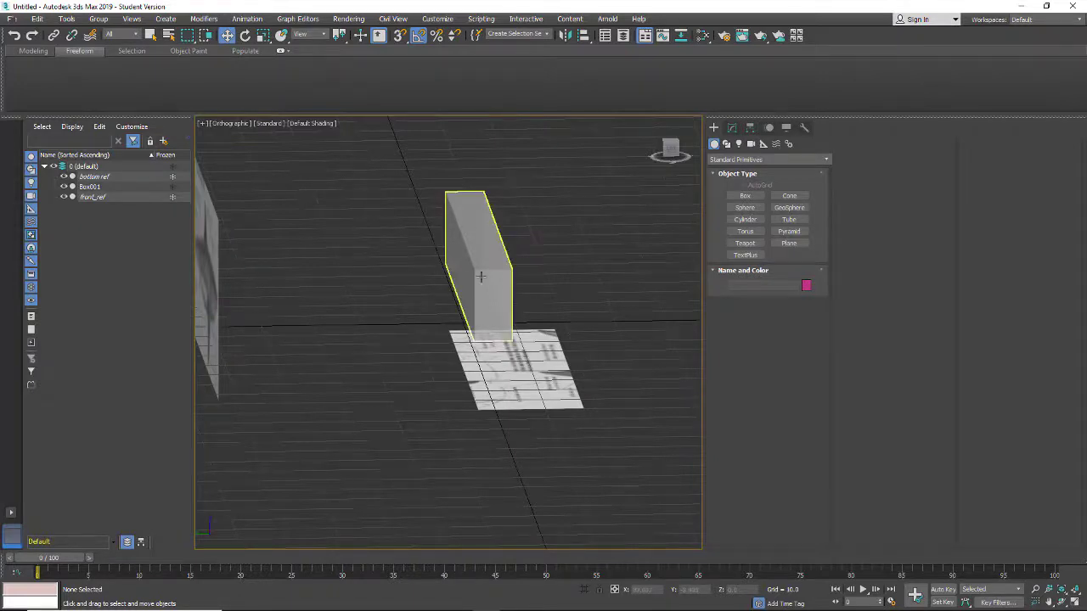
pyautogui.keyDown('alt'); pyautogui.moveTo(481, 276); pyautogui.dragTo(477, 335, button='middle'); pyautogui.keyUp('alt')
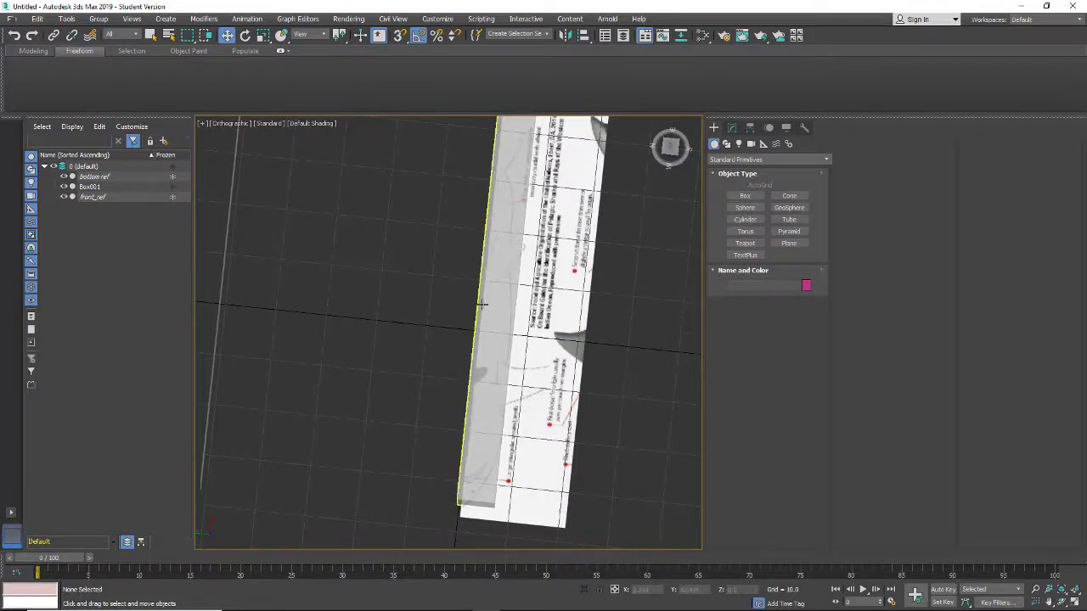
pyautogui.keyDown('alt'); pyautogui.moveTo(417, 378); pyautogui.dragTo(515, 348, button='middle'); pyautogui.keyUp('alt')
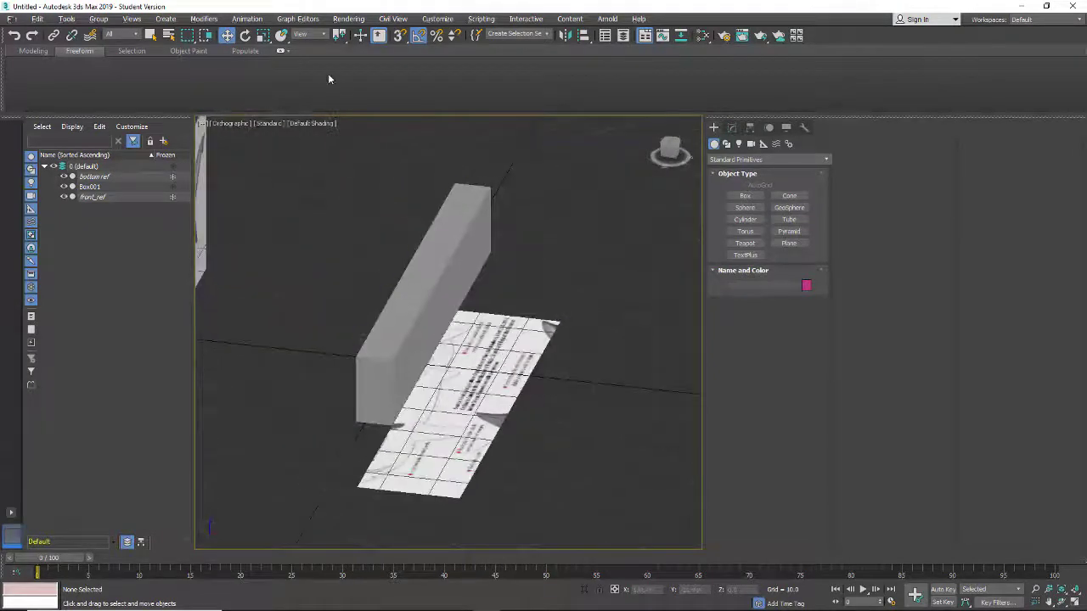
pyautogui.rightClick(434, 270)
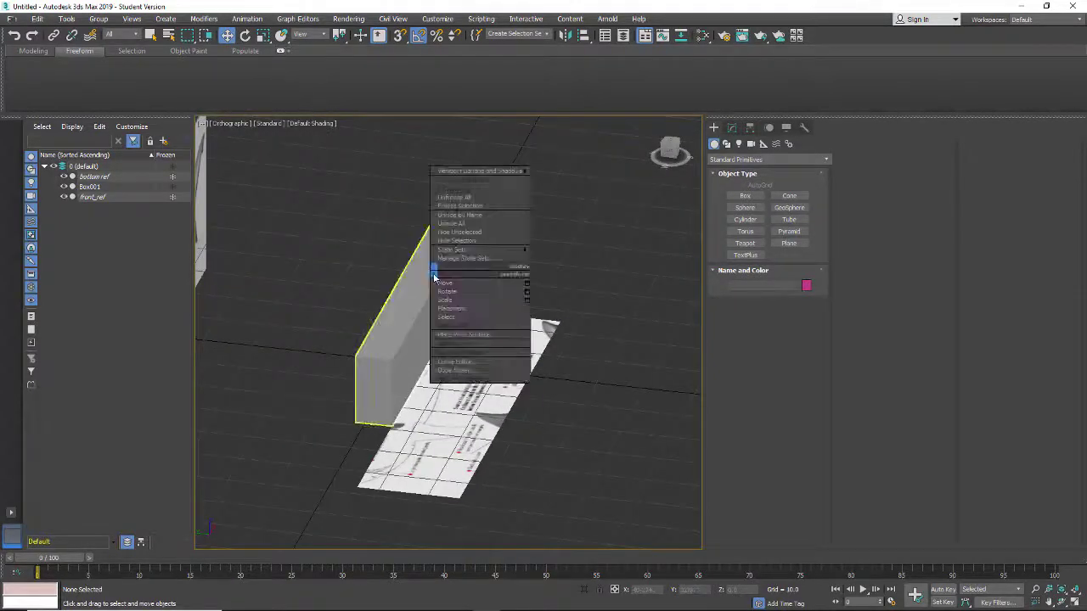
pyautogui.click(405, 322)
pyautogui.click(400, 321)
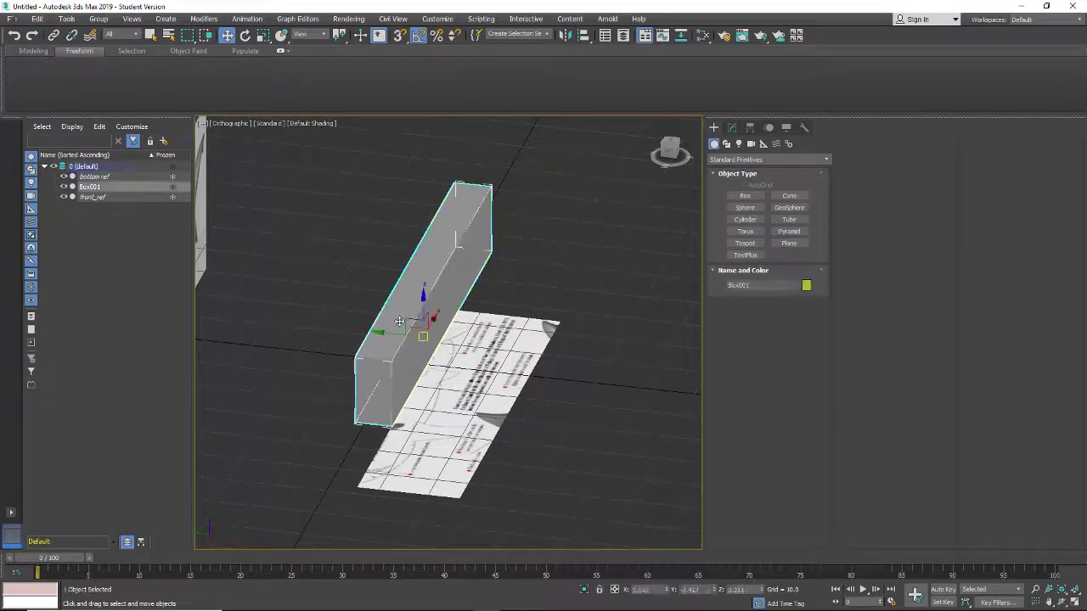
pyautogui.click(732, 127)
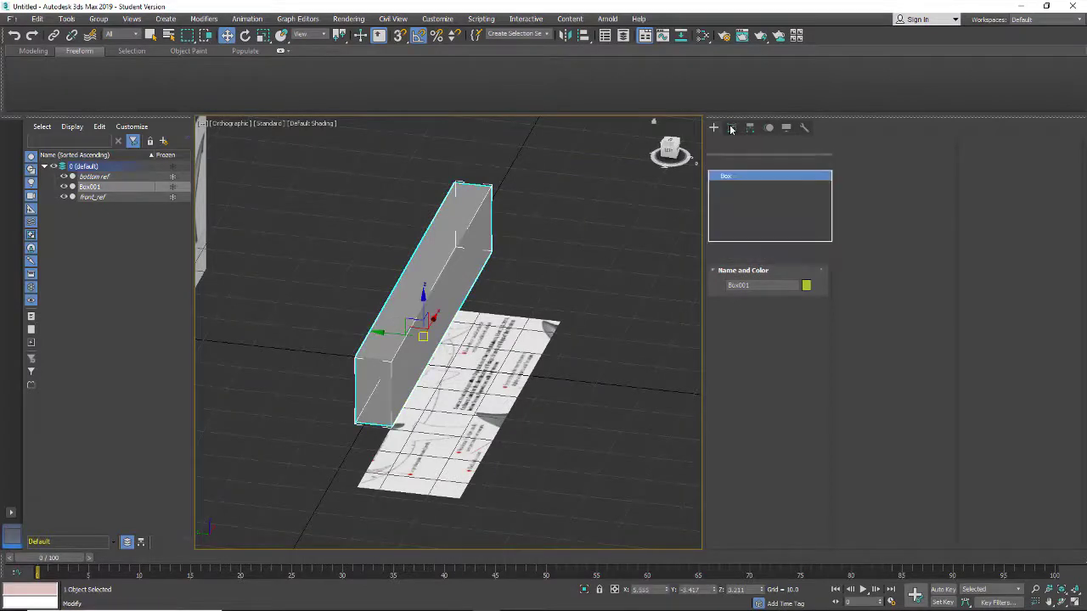
pyautogui.rightClick(718, 179)
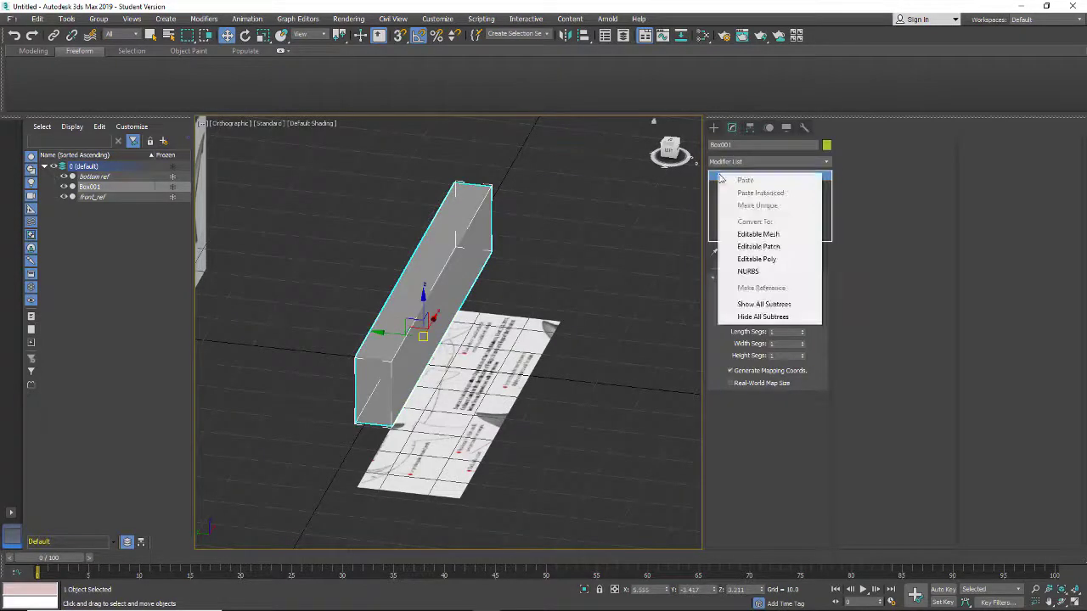
pyautogui.click(746, 261)
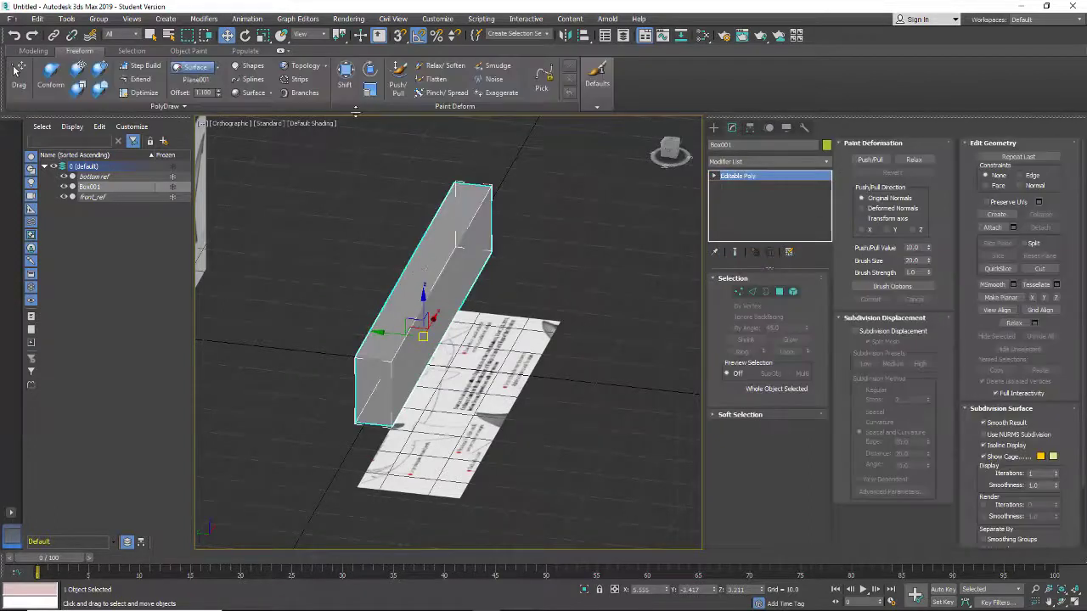
# Step: Enter Edge sub-object level on the box and display the polygon modeling tools
pyautogui.click(752, 292)
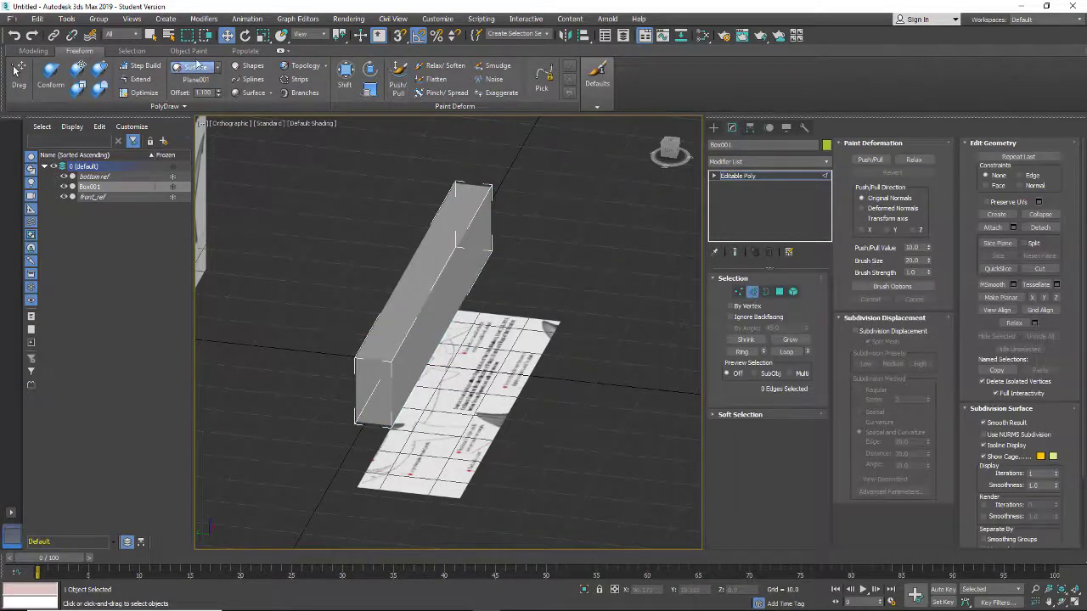
pyautogui.click(34, 50)
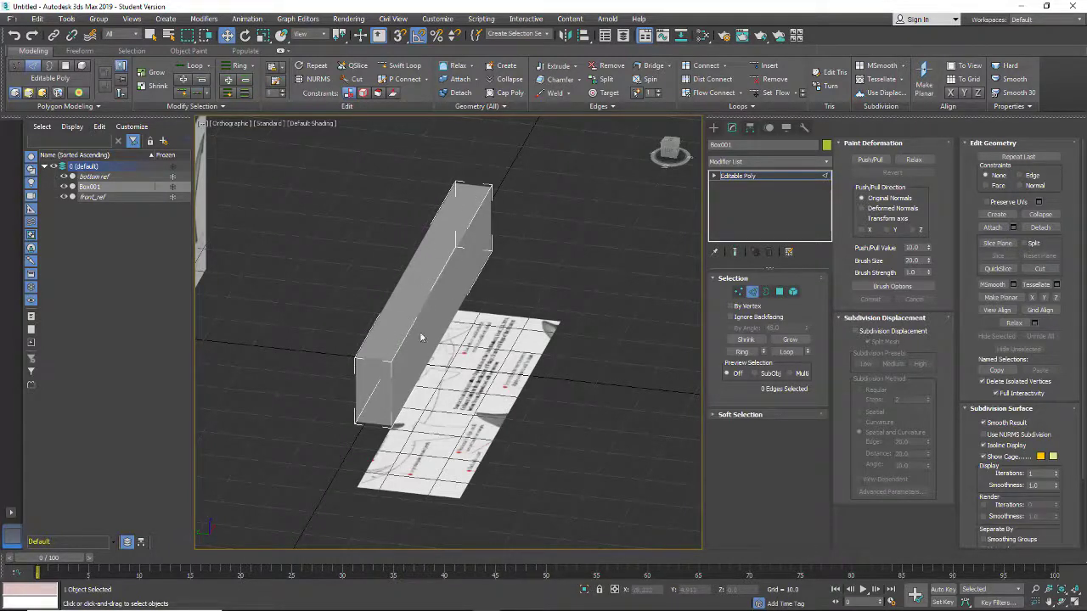
pyautogui.keyDown('alt'); pyautogui.moveTo(450, 391); pyautogui.dragTo(362, 380, button='middle'); pyautogui.keyUp('alt')
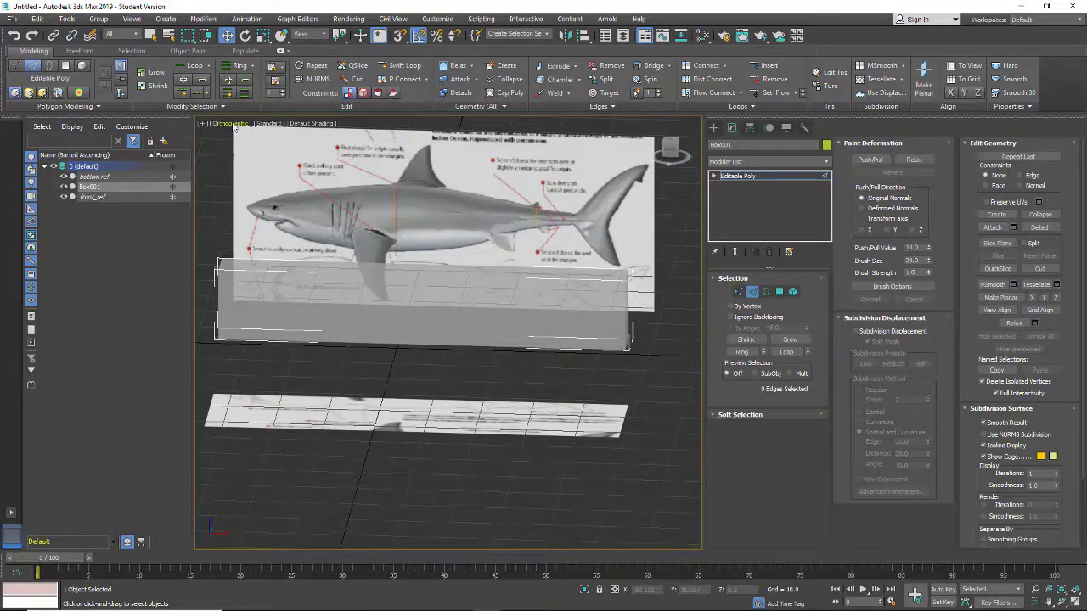
pyautogui.click(231, 123)
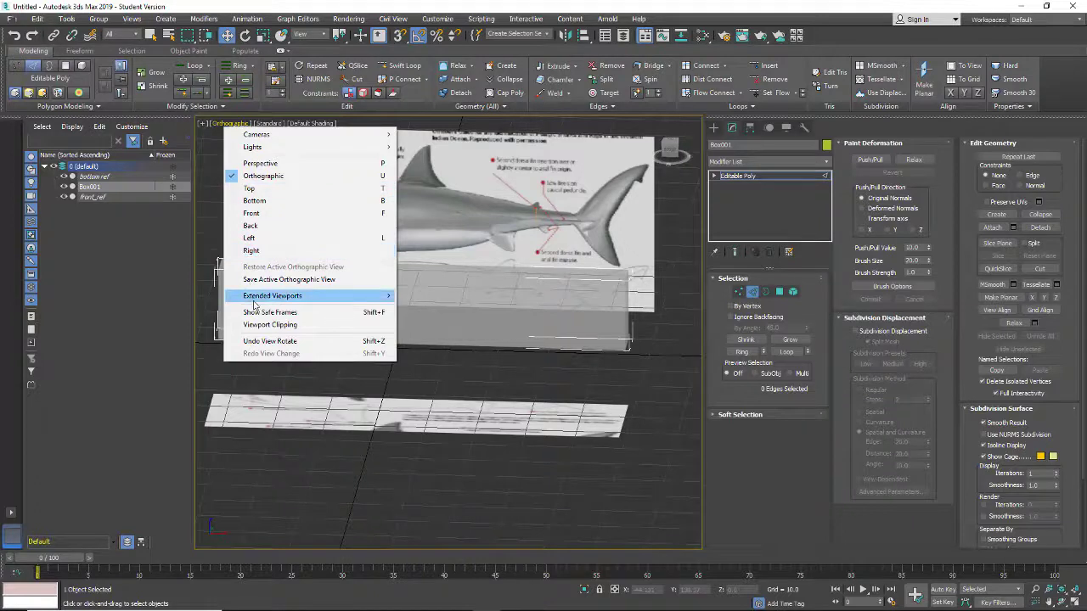
pyautogui.moveTo(257, 297)
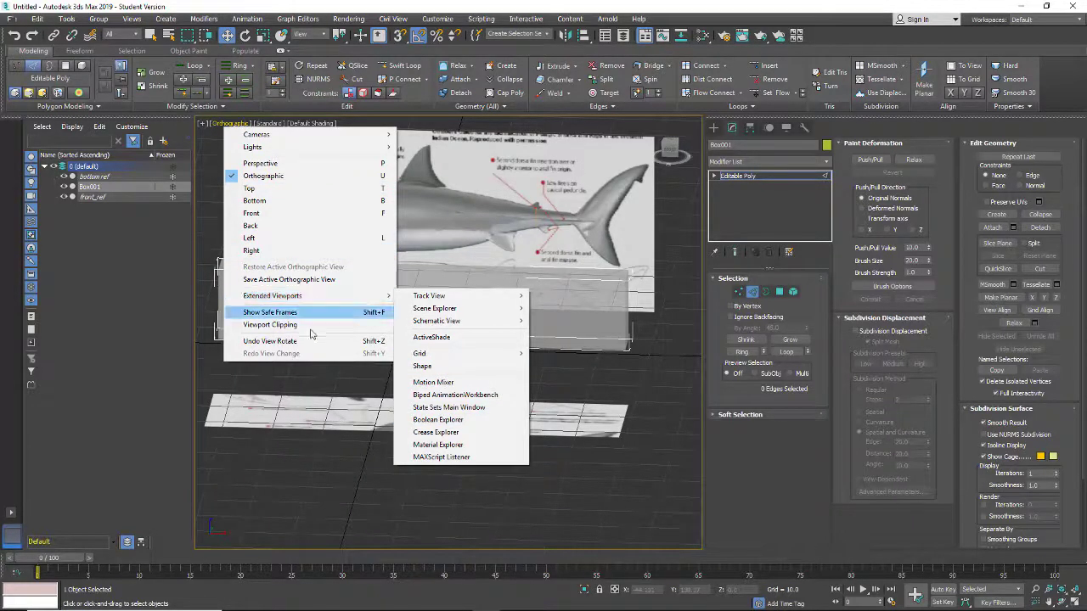
pyautogui.click(385, 425)
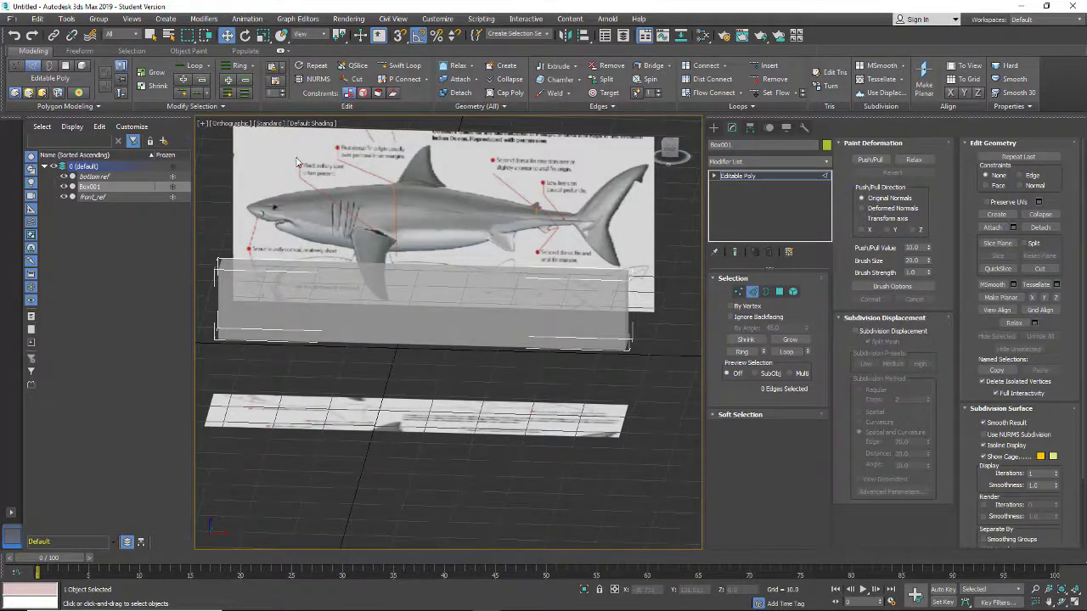
# Step: Select the box's tail-end polygon and move it along X to the base of the tail fin in the Front view
pyautogui.press('f')
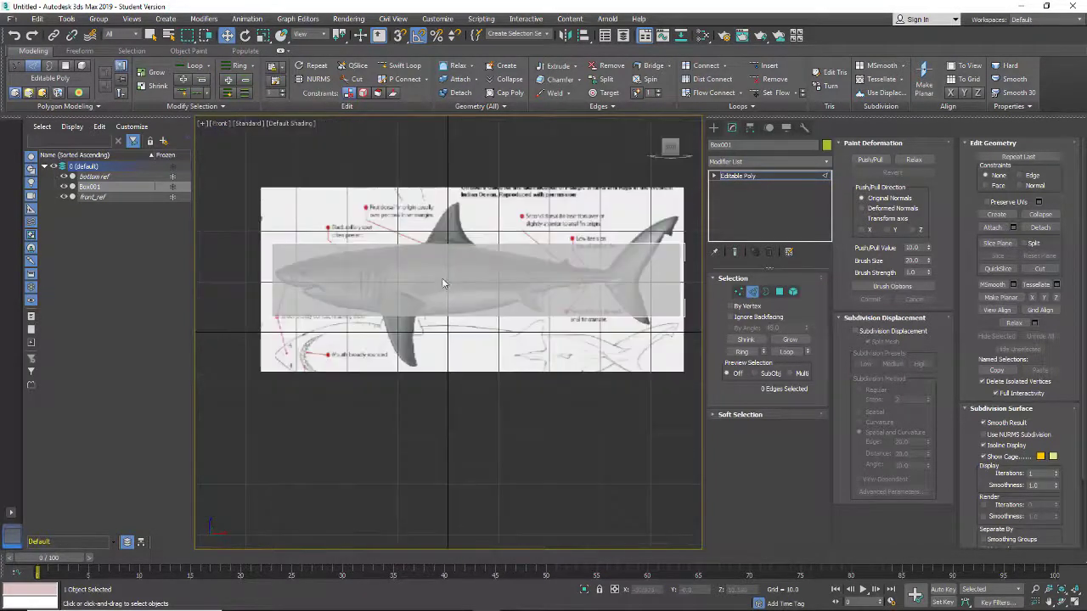
pyautogui.scroll(5, 443, 282)
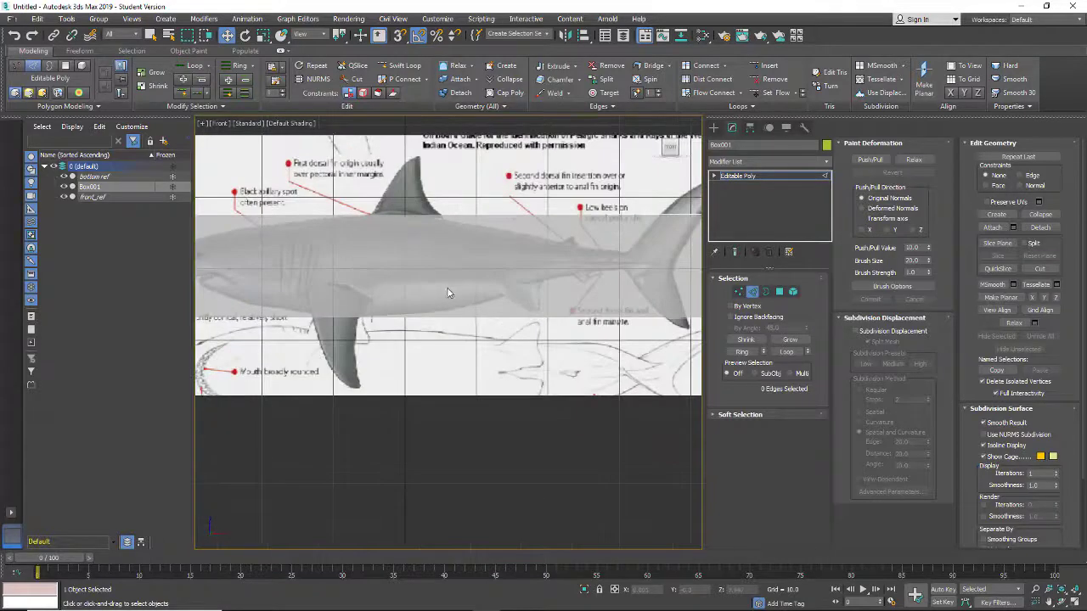
pyautogui.moveTo(449, 293); pyautogui.dragTo(507, 288, button='middle')
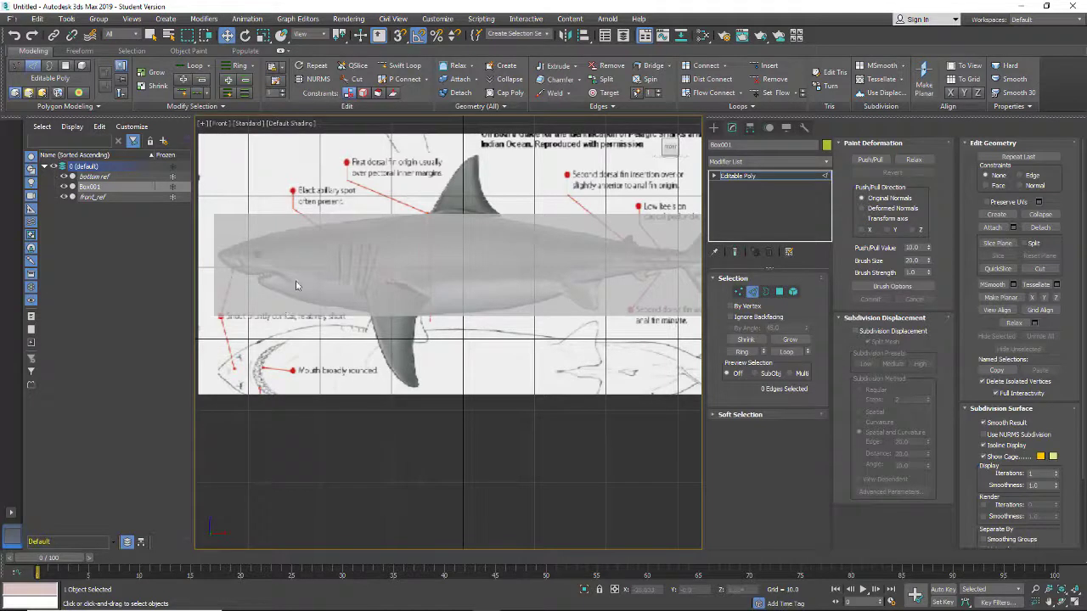
pyautogui.moveTo(450, 267); pyautogui.dragTo(366, 231, button='middle')
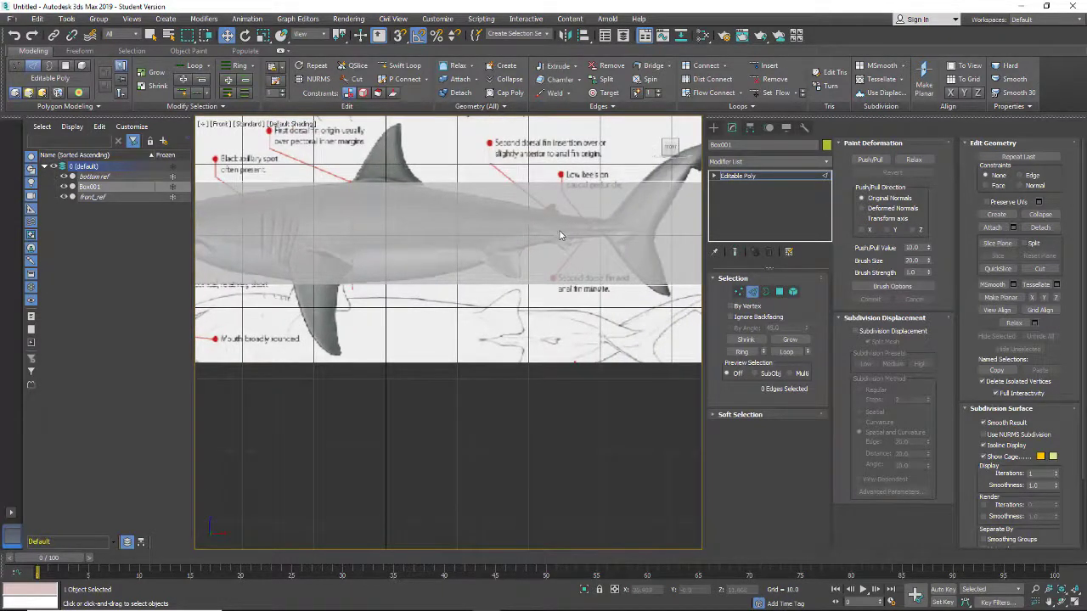
pyautogui.scroll(-1, 560, 233)
pyautogui.scroll(-2, 562, 235)
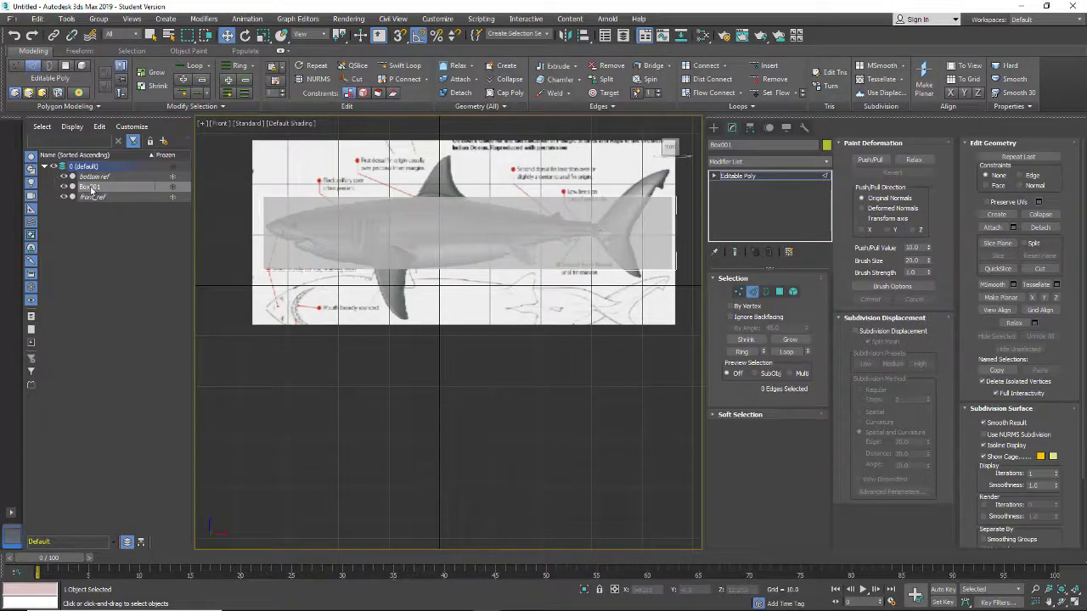
pyautogui.click(780, 292)
pyautogui.keyDown('alt'); pyautogui.moveTo(628, 297); pyautogui.dragTo(615, 255, button='middle'); pyautogui.keyUp('alt')
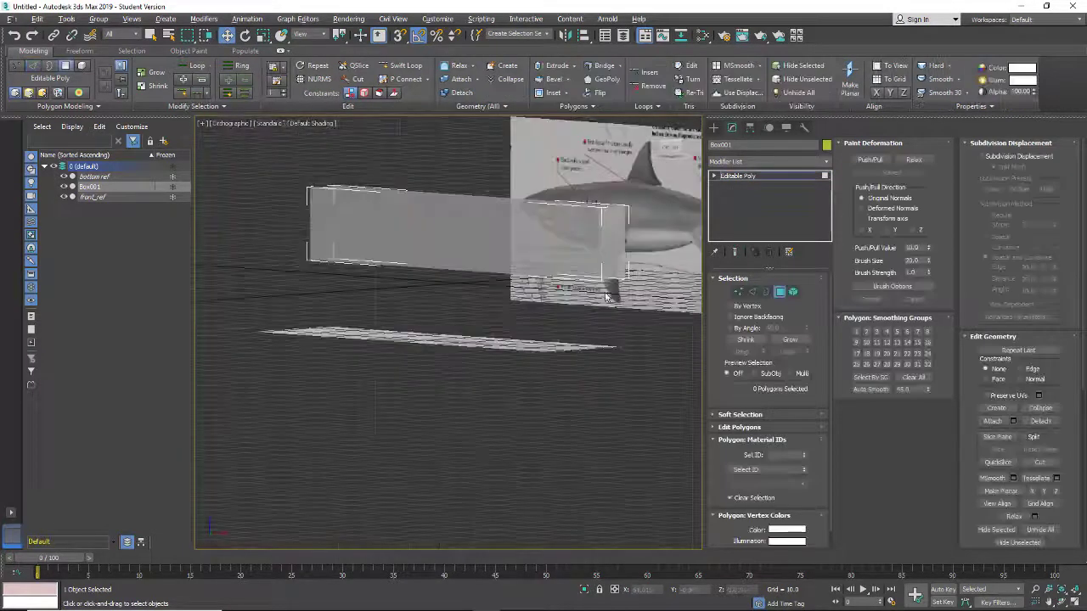
pyautogui.click(613, 253)
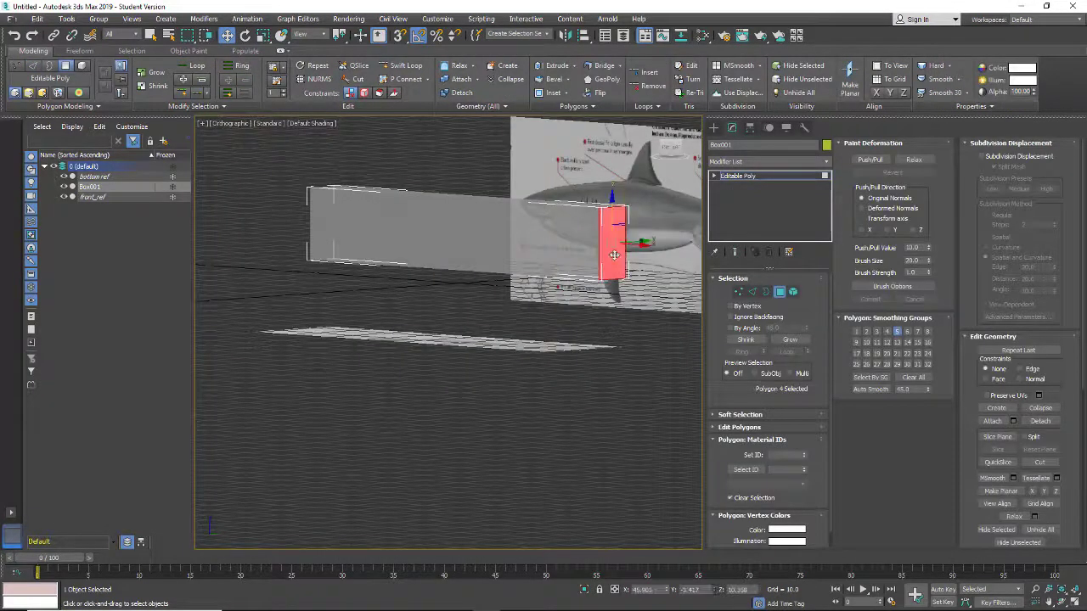
pyautogui.click(223, 127)
pyautogui.click(244, 217)
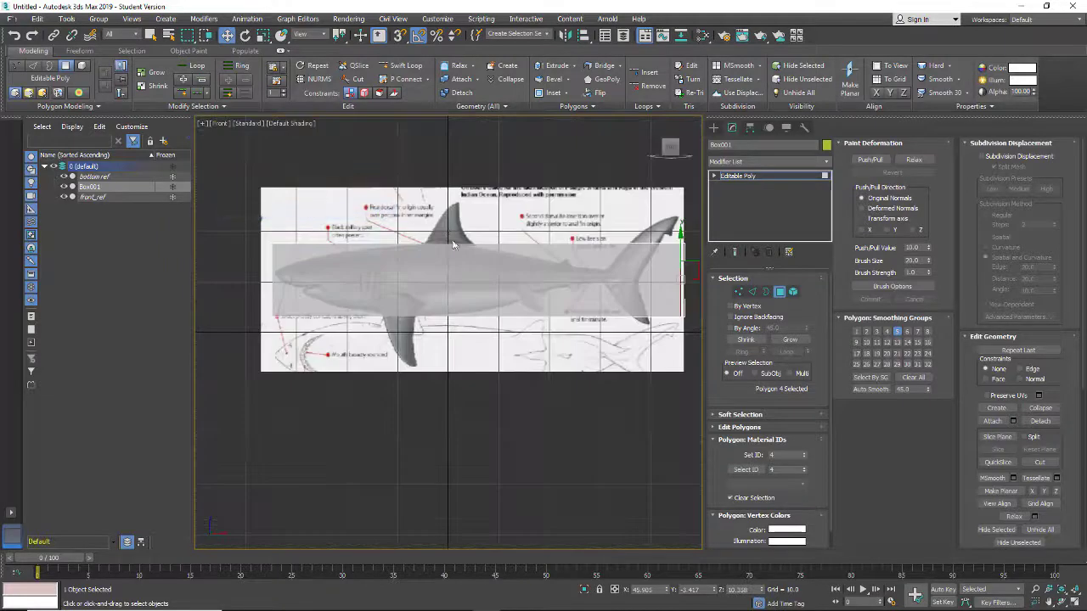
pyautogui.moveTo(664, 301); pyautogui.dragTo(612, 293, button='middle')
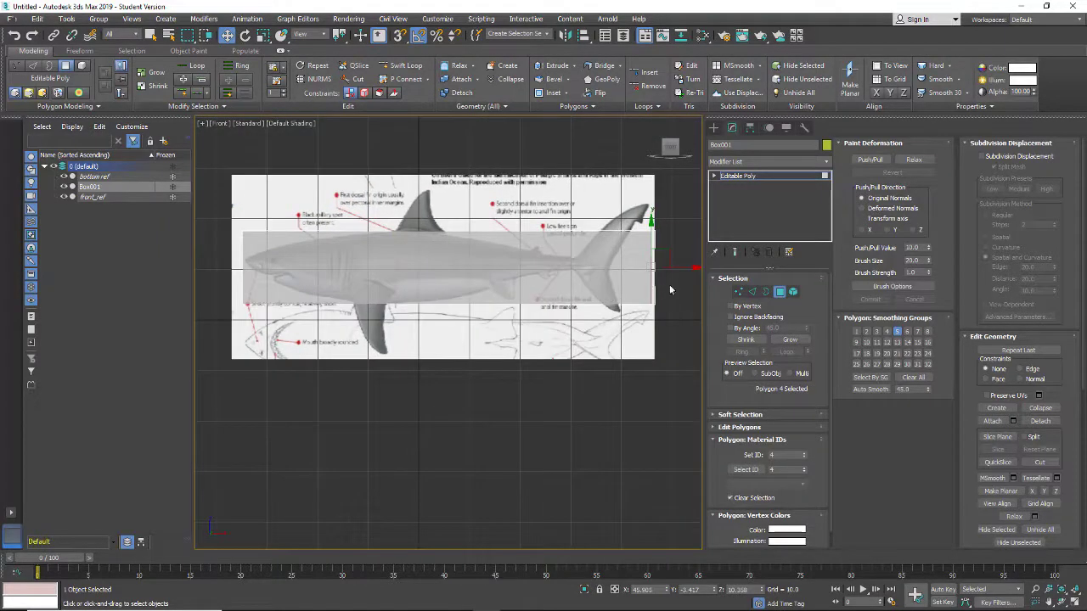
pyautogui.moveTo(684, 269); pyautogui.dragTo(610, 279)
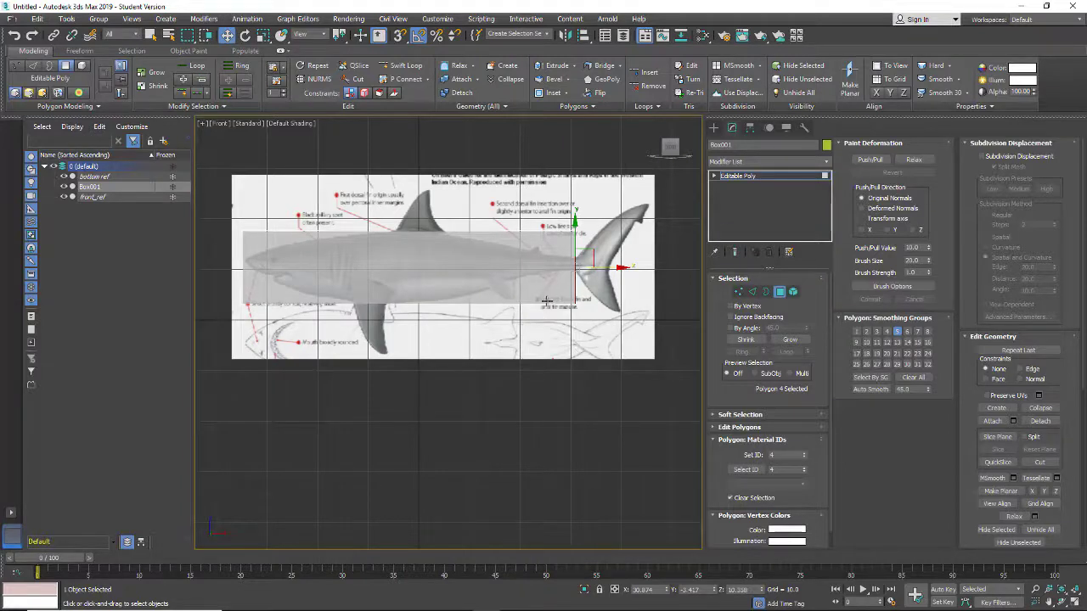
# Step: Scale the tail-end polygon down vertically to the thickness of the shark's tail base and raise it slightly onto the tail's centerline
pyautogui.click(263, 35)
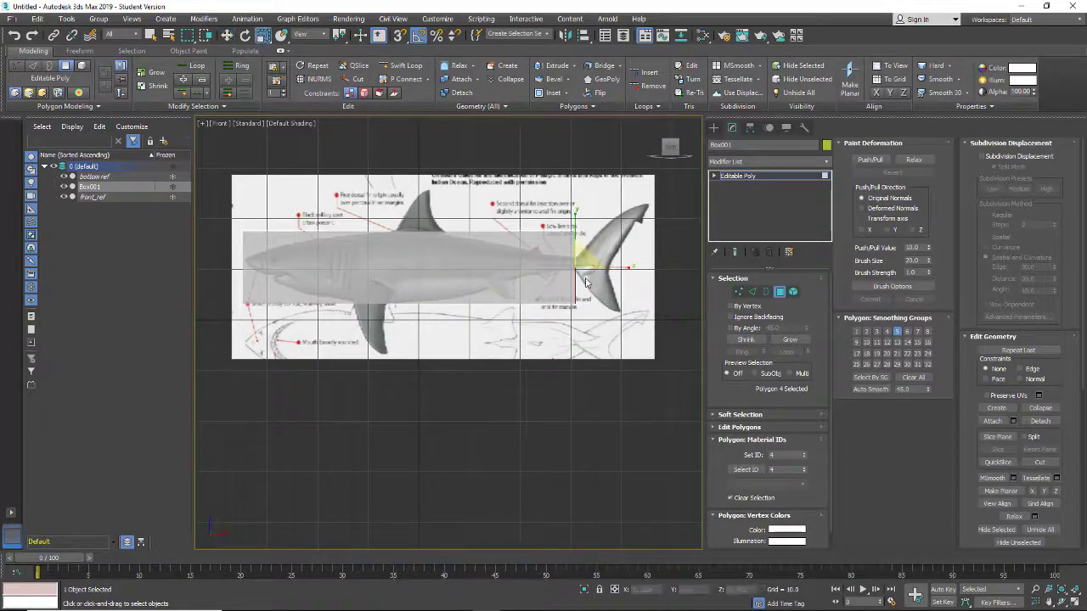
pyautogui.moveTo(579, 226); pyautogui.dragTo(550, 348)
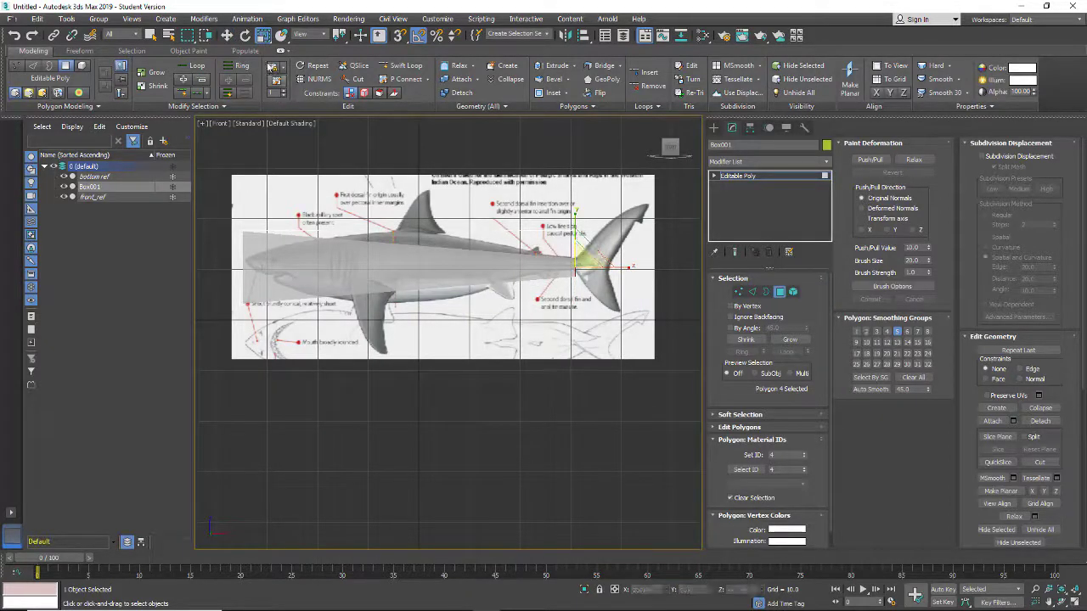
pyautogui.click(226, 36)
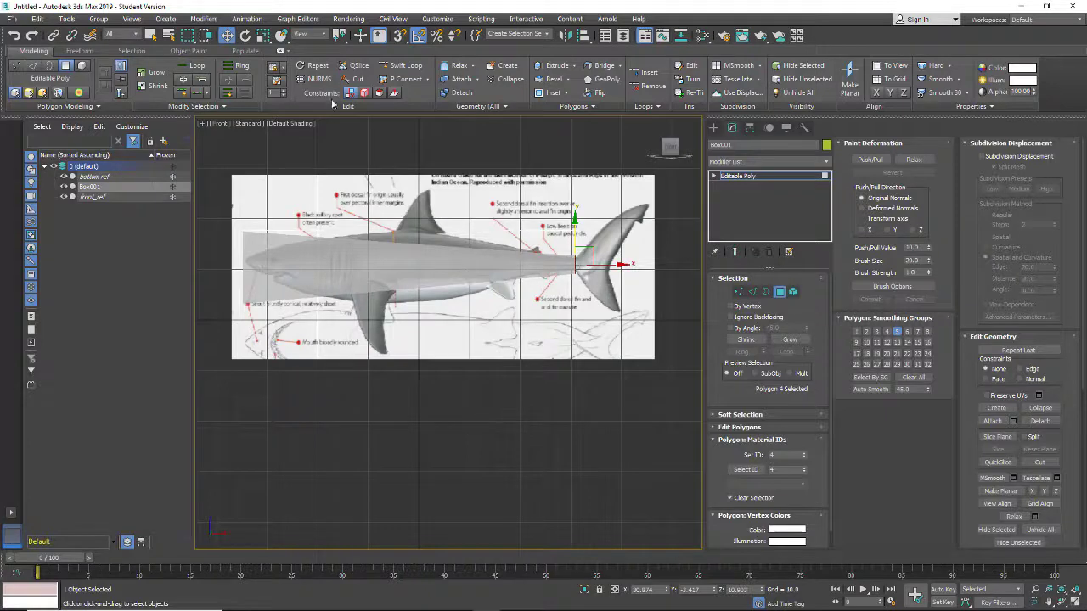
# Step: Turn on edged faces and insert three vertical edge loops along the middle of the body with Swift Loop
pyautogui.click(400, 66)
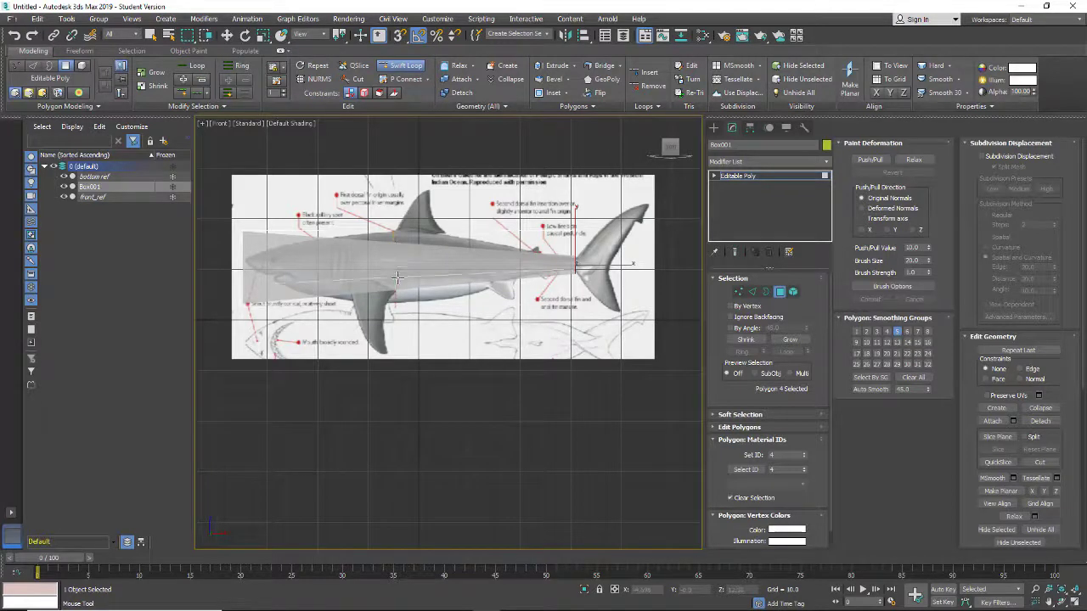
pyautogui.click(280, 124)
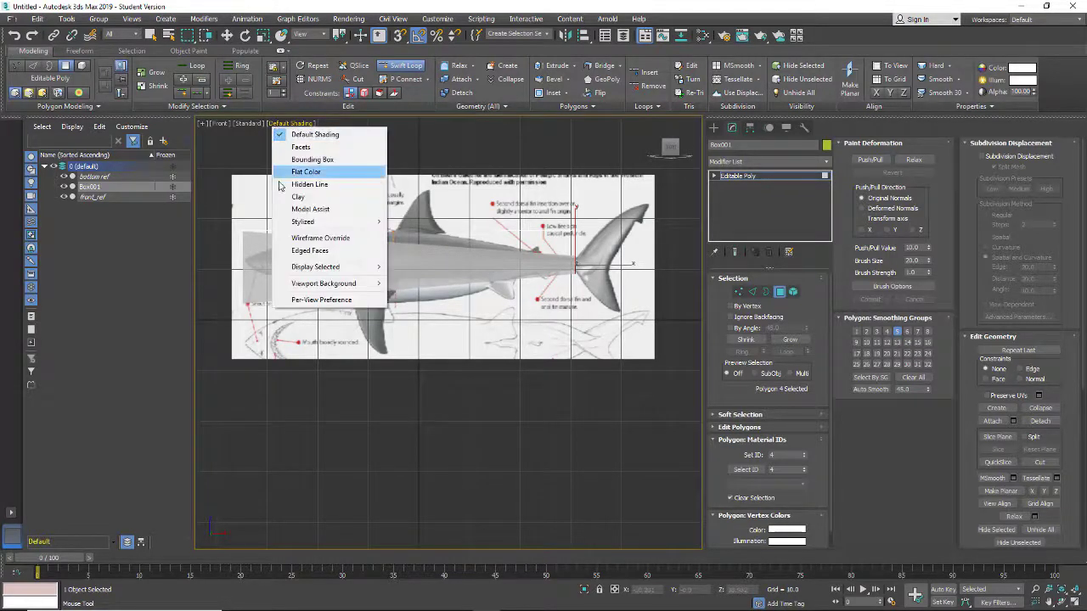
pyautogui.click(299, 251)
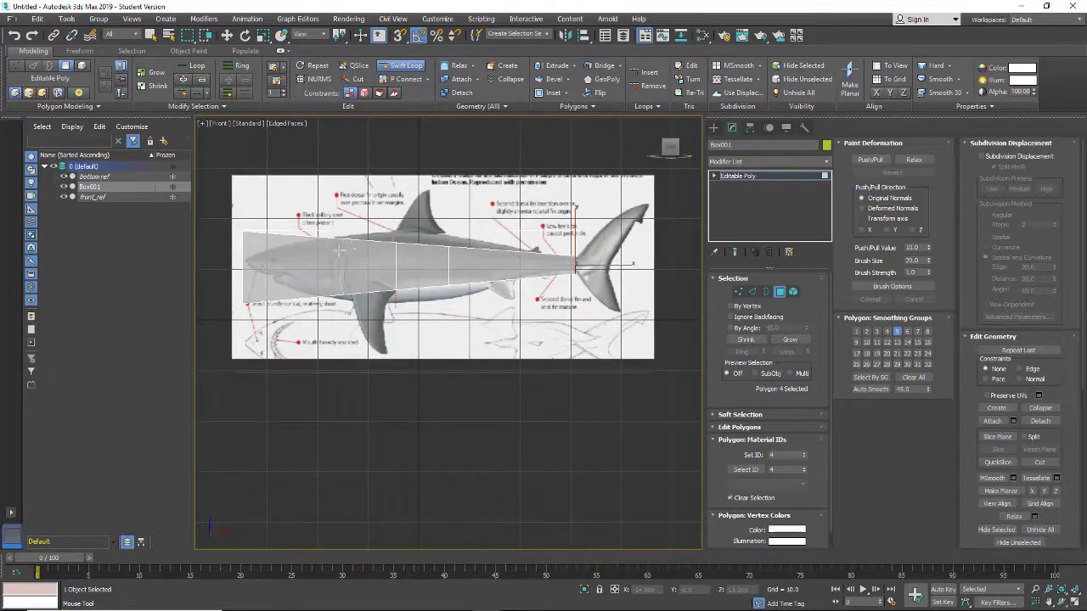
pyautogui.click(348, 251)
pyautogui.click(387, 67)
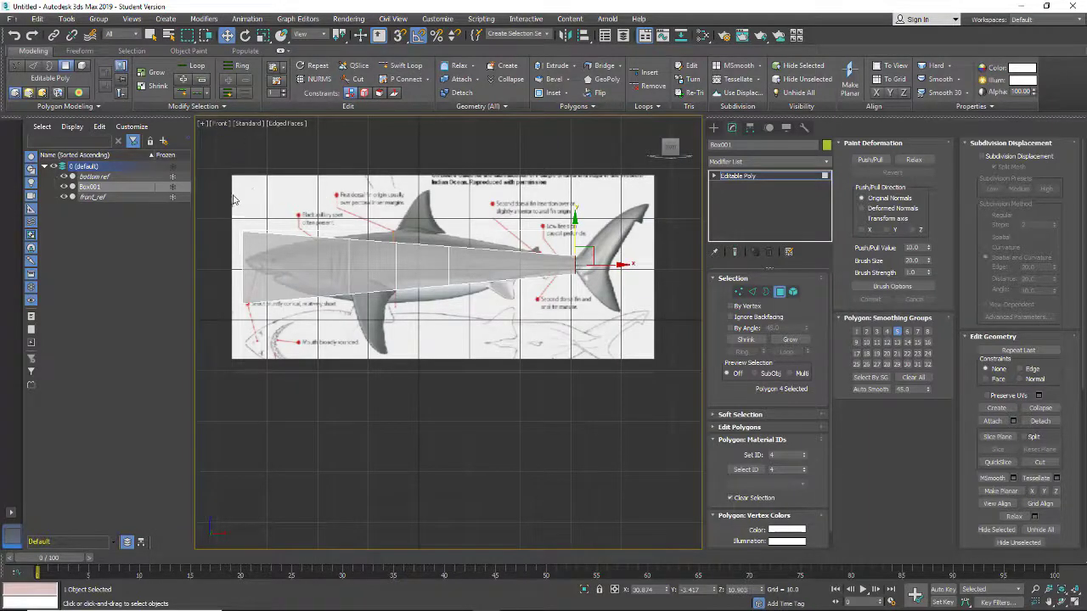
# Step: Select the nose-end polygon and scale it down vertically in the Front view to match the height of the snout
pyautogui.keyDown('alt'); pyautogui.moveTo(232, 202); pyautogui.dragTo(404, 292, button='middle'); pyautogui.keyUp('alt')
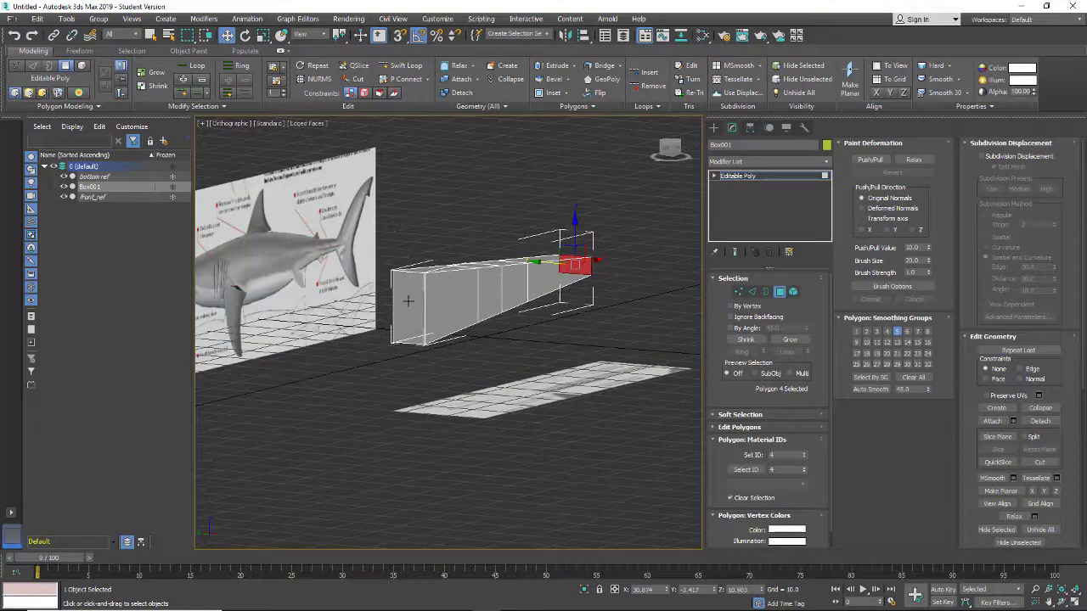
pyautogui.click(407, 300)
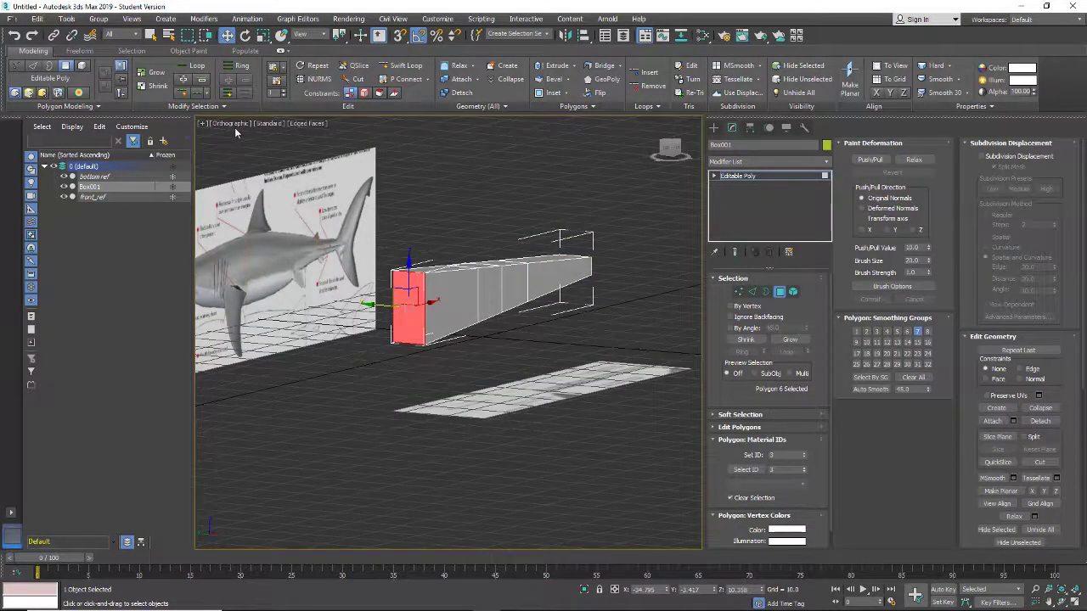
pyautogui.press('f')
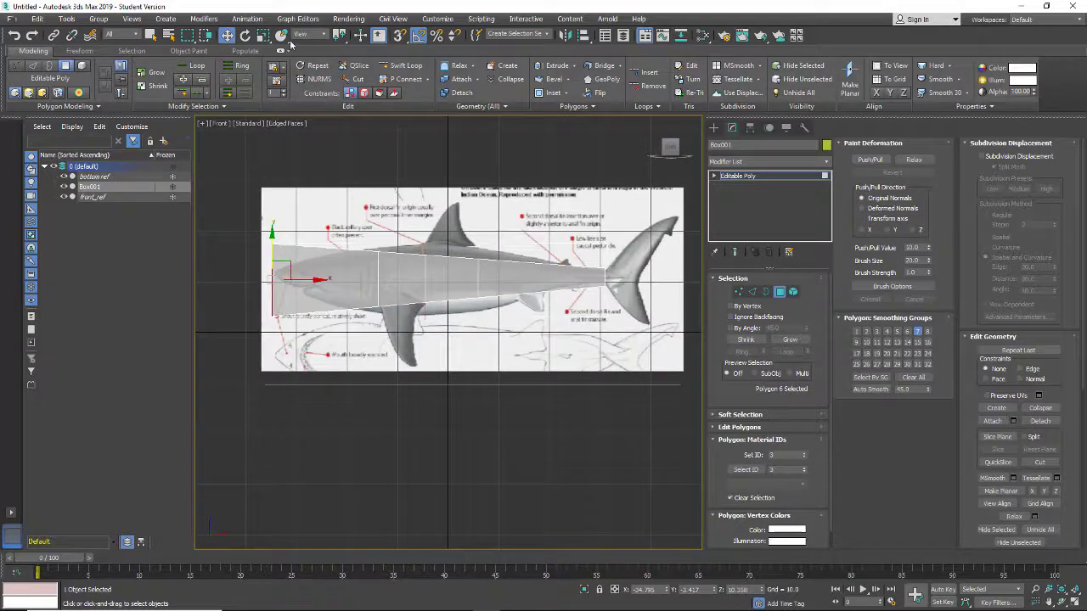
pyautogui.click(264, 36)
pyautogui.moveTo(270, 226); pyautogui.dragTo(281, 366)
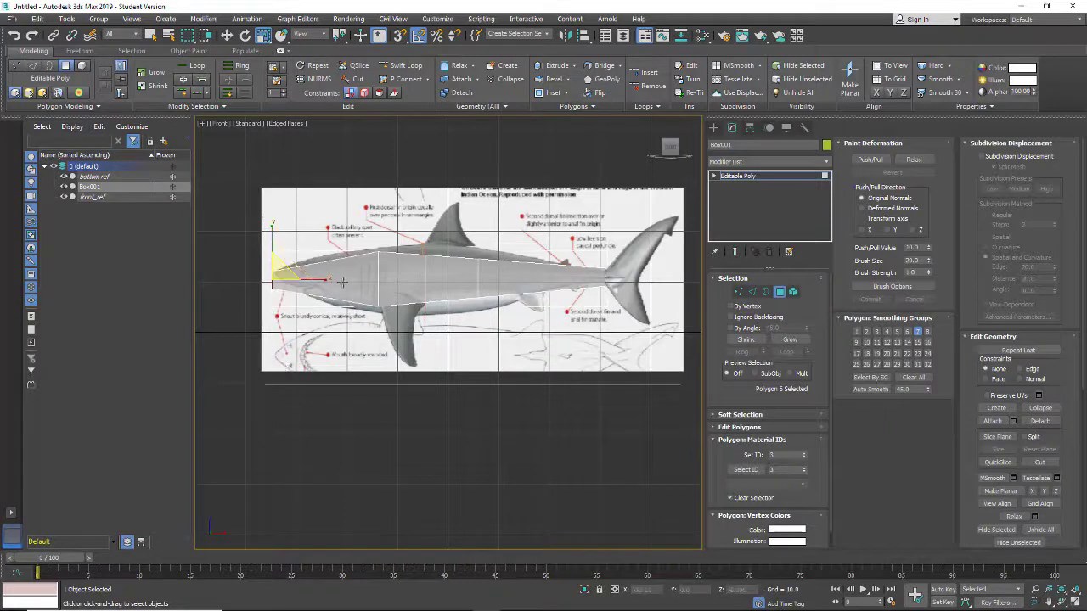
# Step: Scale the vertex loop above the pectoral fin to the body outline and add a vertical Swift Loop through the head, scaled to fit
pyautogui.click(738, 294)
pyautogui.moveTo(370, 237); pyautogui.dragTo(384, 330)
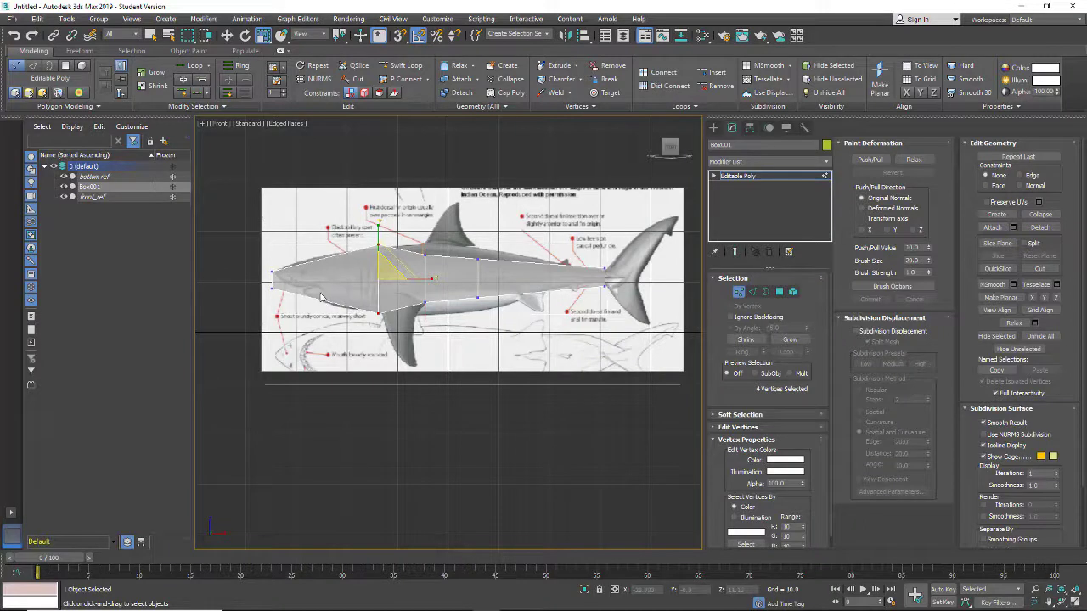
pyautogui.click(405, 65)
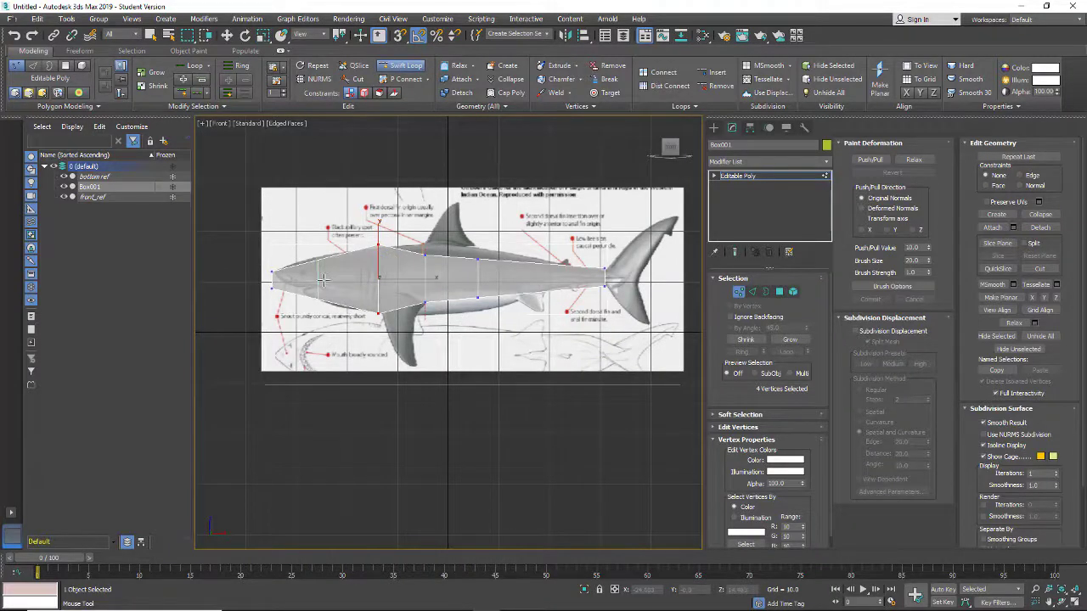
pyautogui.click(330, 282)
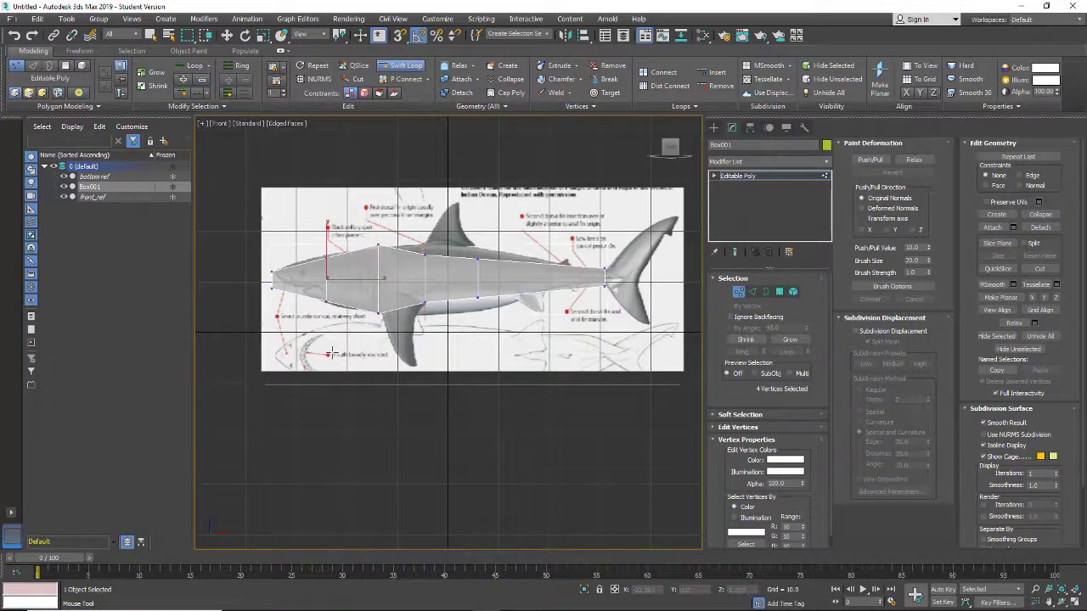
pyautogui.press('w')
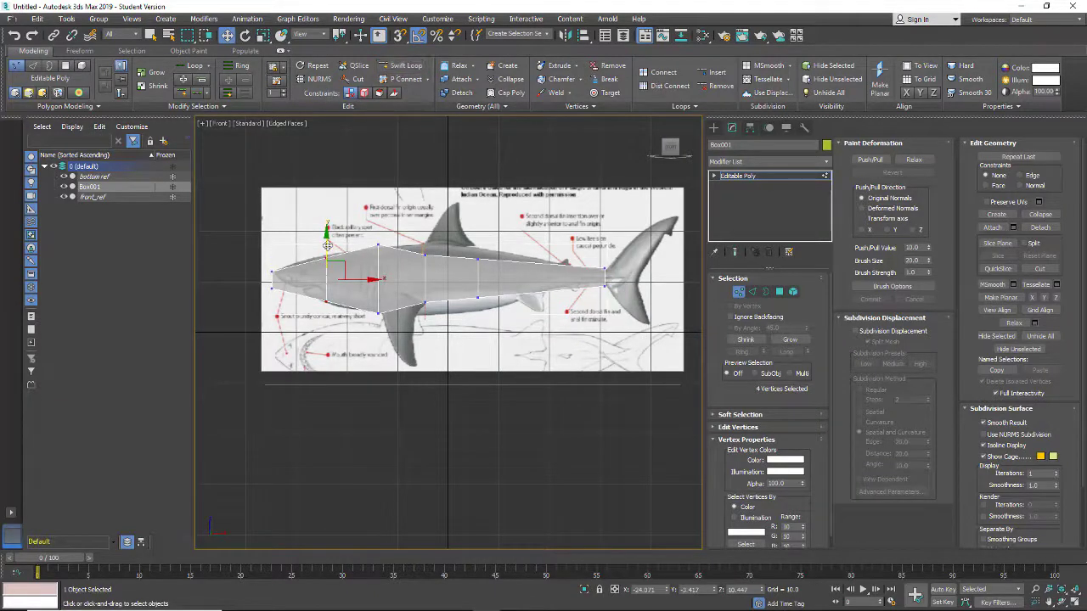
pyautogui.press('r')
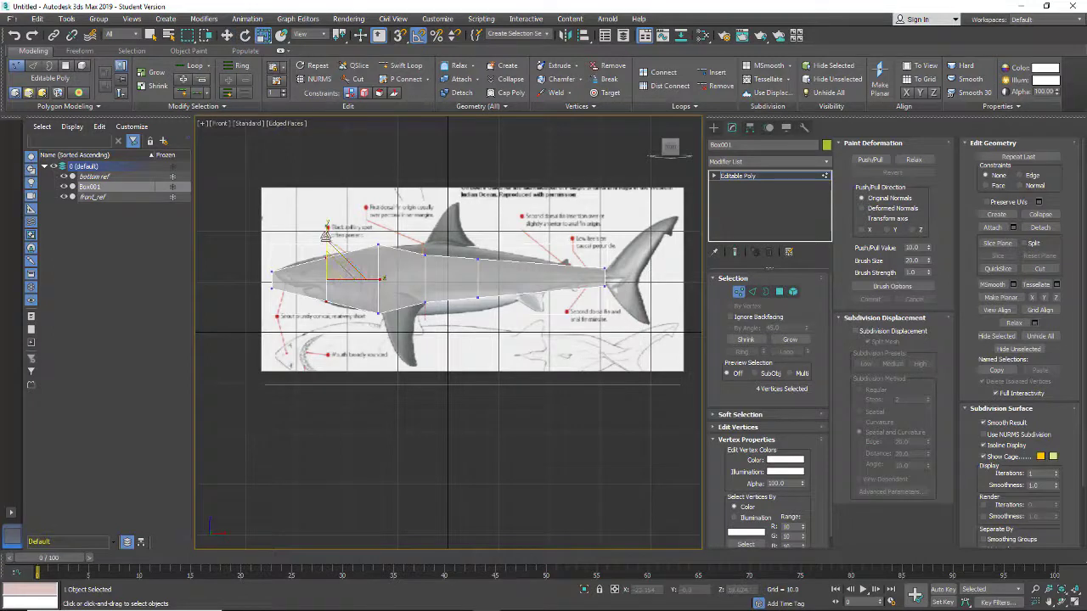
pyautogui.moveTo(326, 237); pyautogui.dragTo(323, 224)
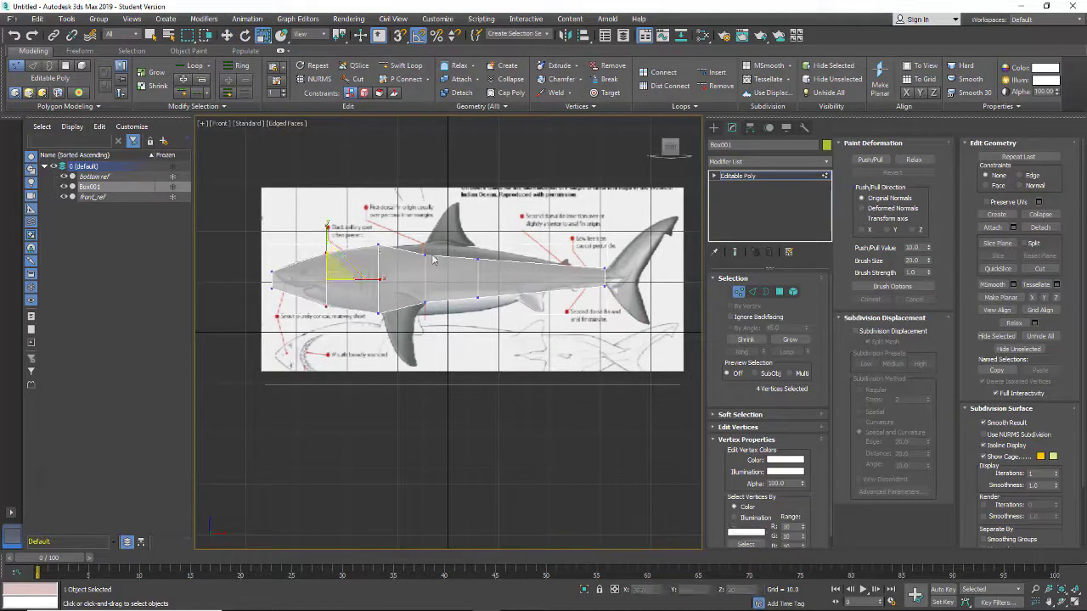
# Step: Scale the two vertex loops at and behind the dorsal fin vertically to the body outline and narrow the tail-end vertices
pyautogui.moveTo(434, 241)
pyautogui.mouseDown()
pyautogui.moveTo(409, 333)
pyautogui.moveTo(424, 237)
pyautogui.mouseUp()
pyautogui.moveTo(461, 316); pyautogui.dragTo(461, 318)
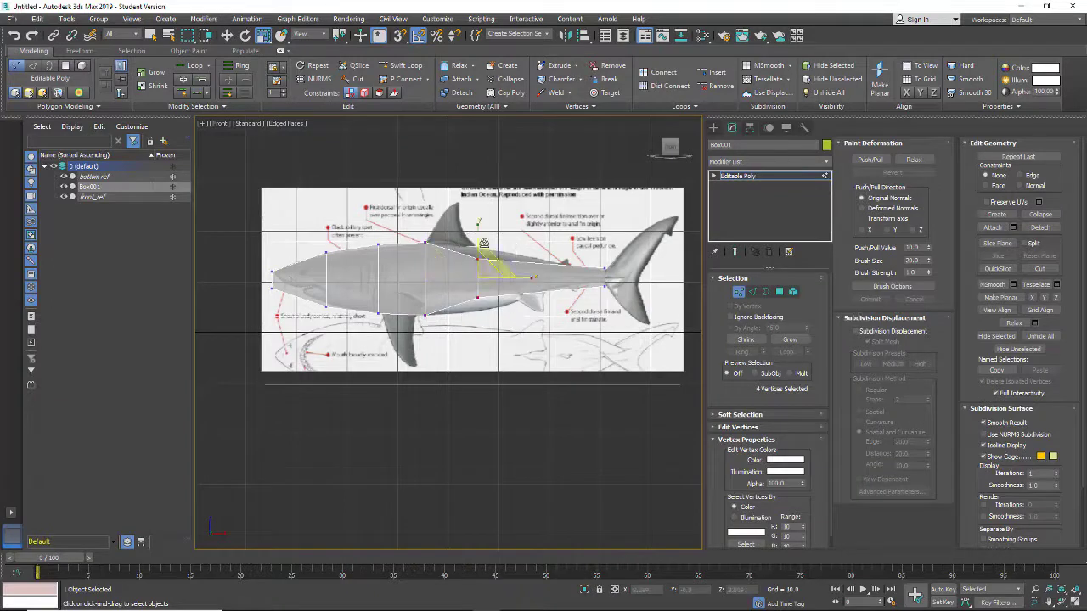
pyautogui.moveTo(478, 241); pyautogui.dragTo(475, 212)
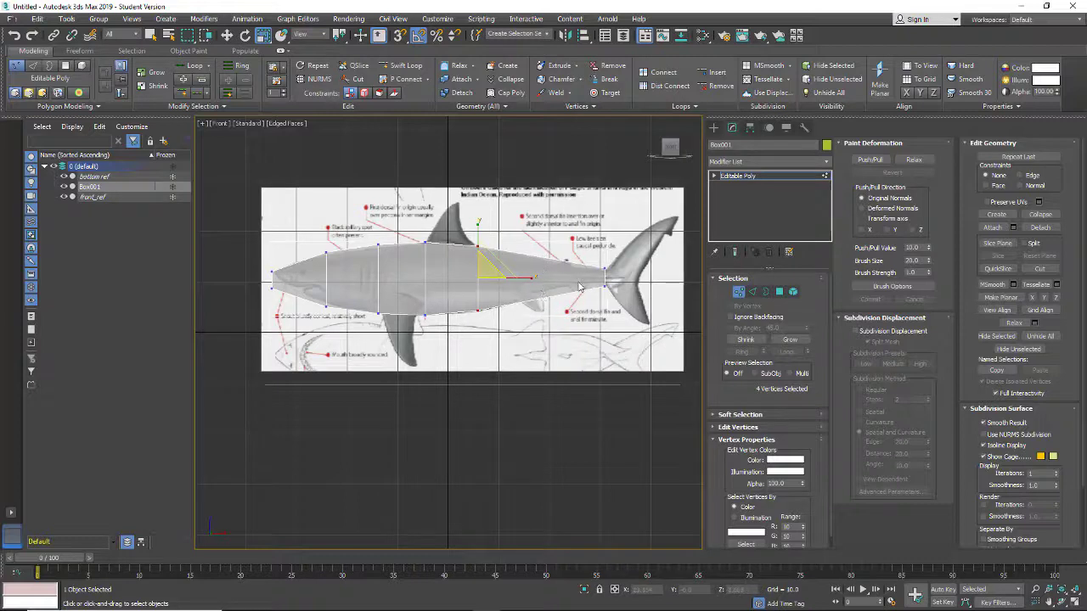
pyautogui.moveTo(617, 259); pyautogui.dragTo(595, 290)
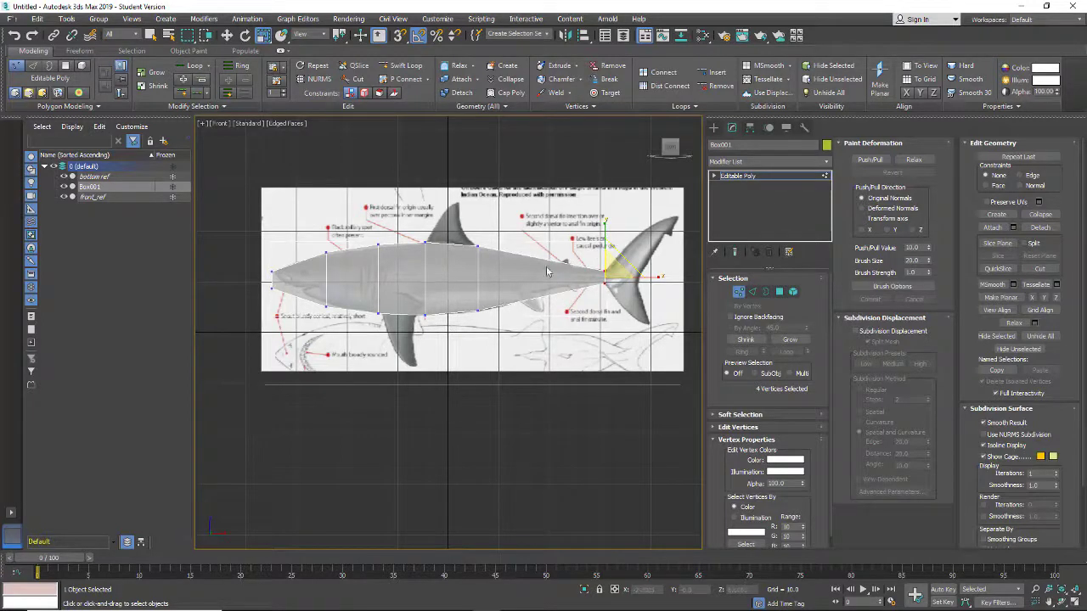
# Step: Insert a lengthwise edge loop from snout to tail below the body's middle with Swift Loop and switch to Edge sub-object level
pyautogui.click(404, 65)
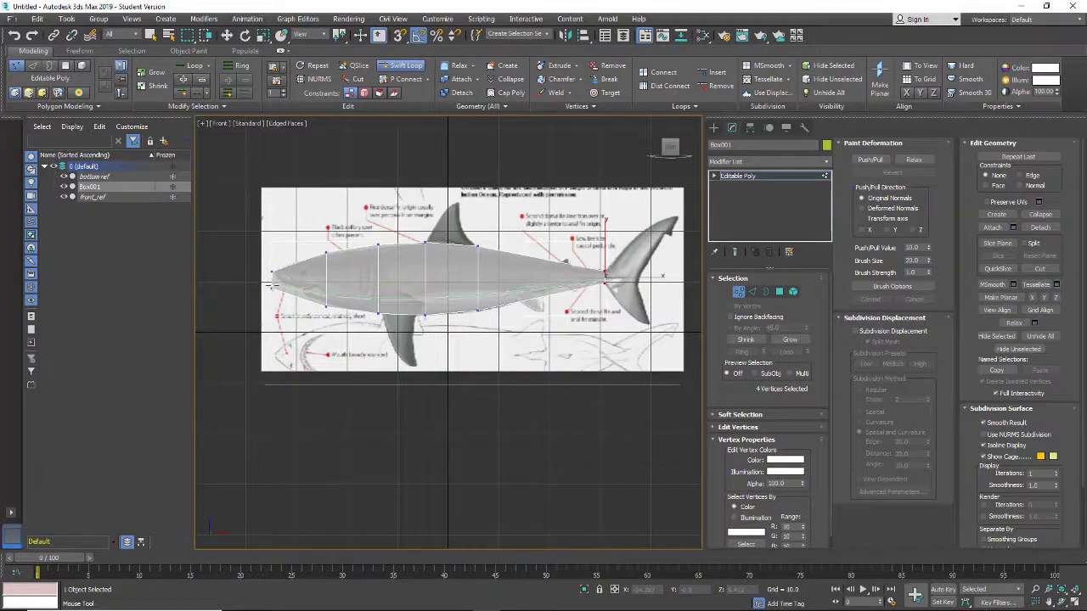
pyautogui.click(272, 288)
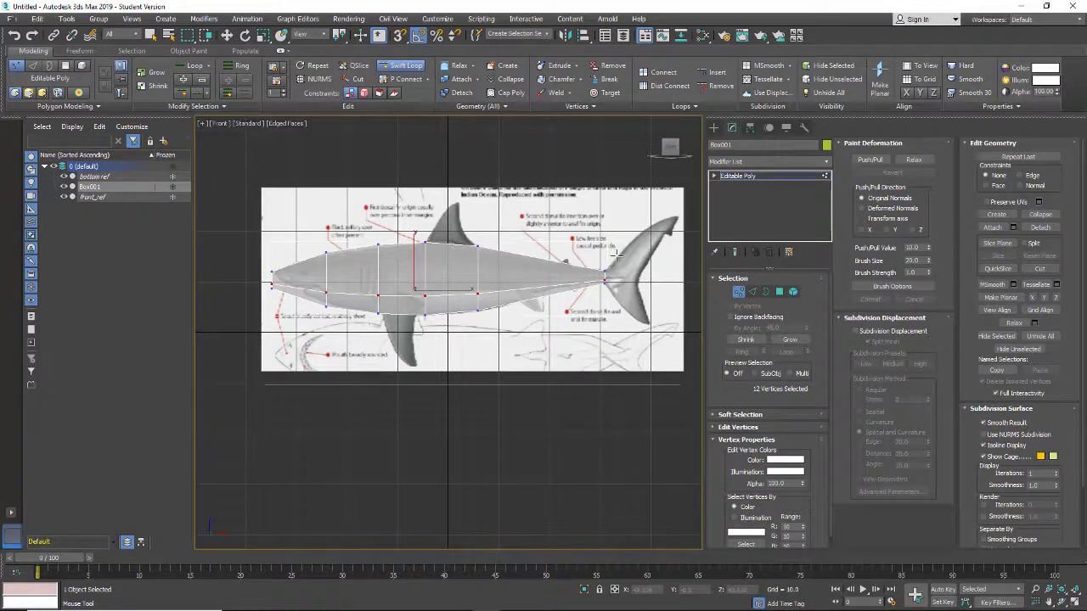
pyautogui.click(753, 292)
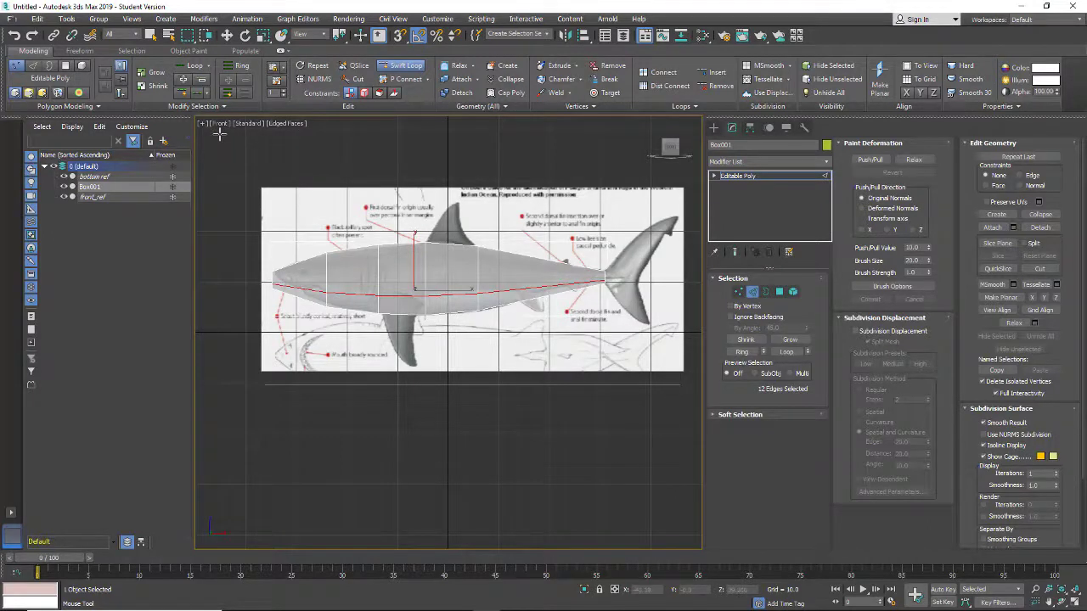
# Step: Switch the viewport to the Left view and display the model with default shading
pyautogui.press('l')
pyautogui.press('F3')
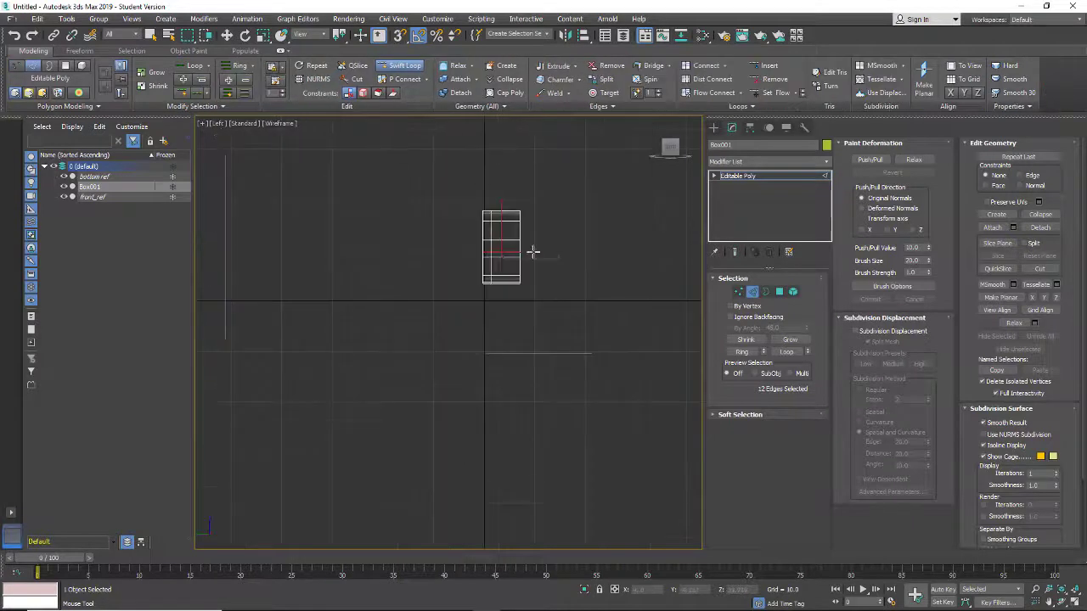
pyautogui.click(280, 124)
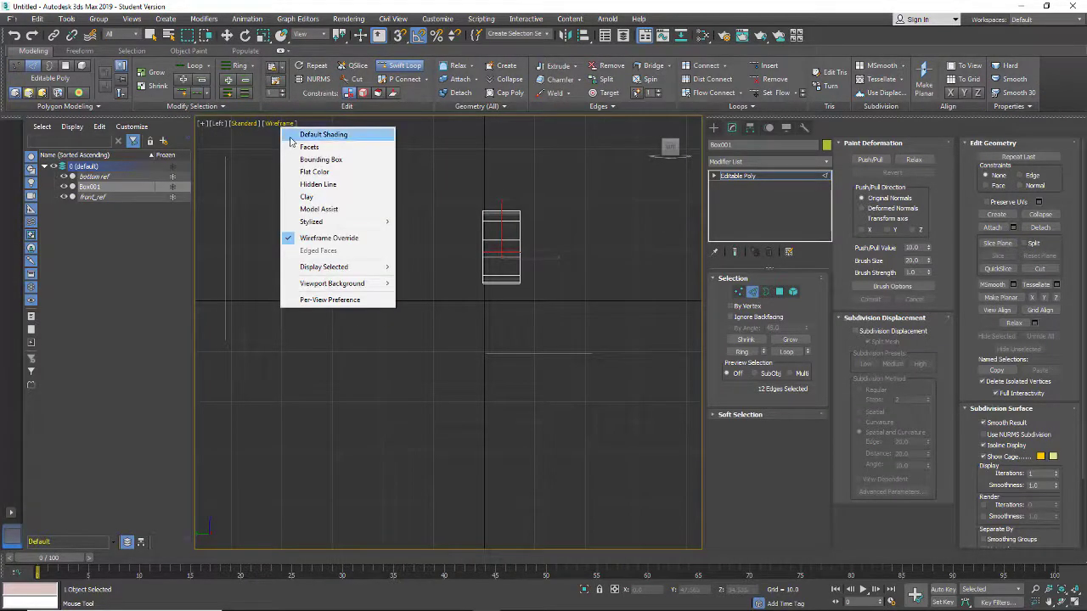
pyautogui.click(292, 138)
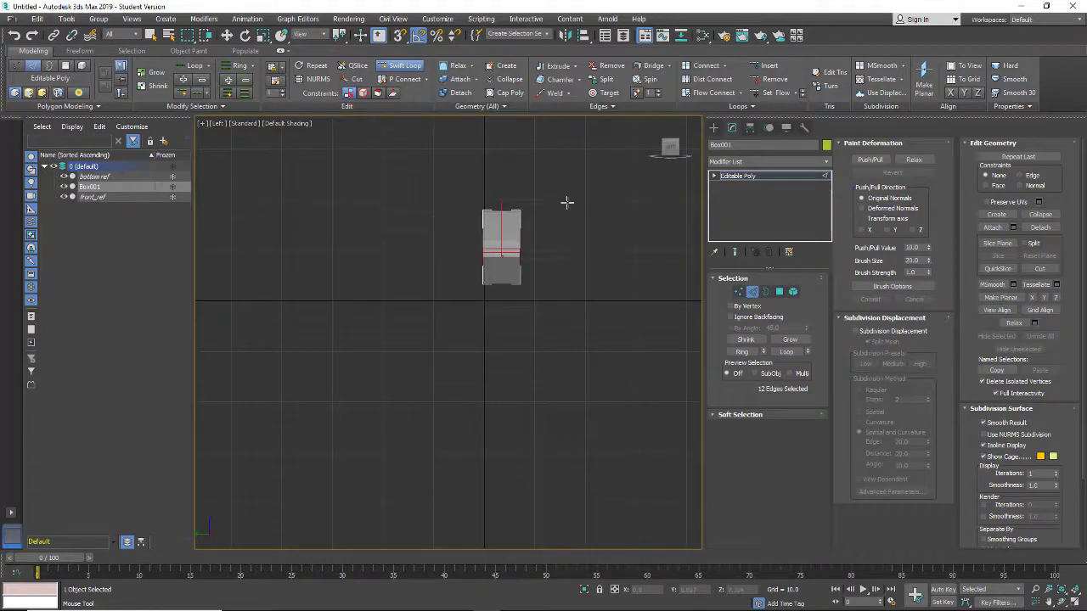
# Step: Select the six vertices of the lower lengthwise loop on one side of the body in Vertex mode and return to the Left view
pyautogui.click(737, 292)
pyautogui.keyDown('alt'); pyautogui.moveTo(500, 263); pyautogui.dragTo(515, 261, button='middle'); pyautogui.keyUp('alt')
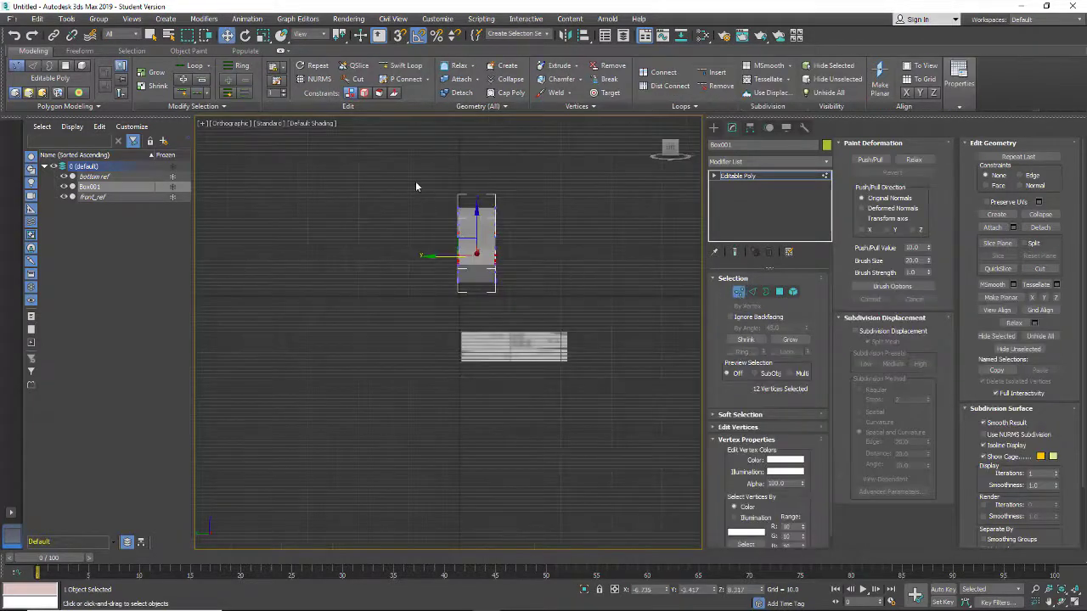
pyautogui.moveTo(415, 181); pyautogui.dragTo(469, 313)
pyautogui.moveTo(472, 319); pyautogui.dragTo(469, 317)
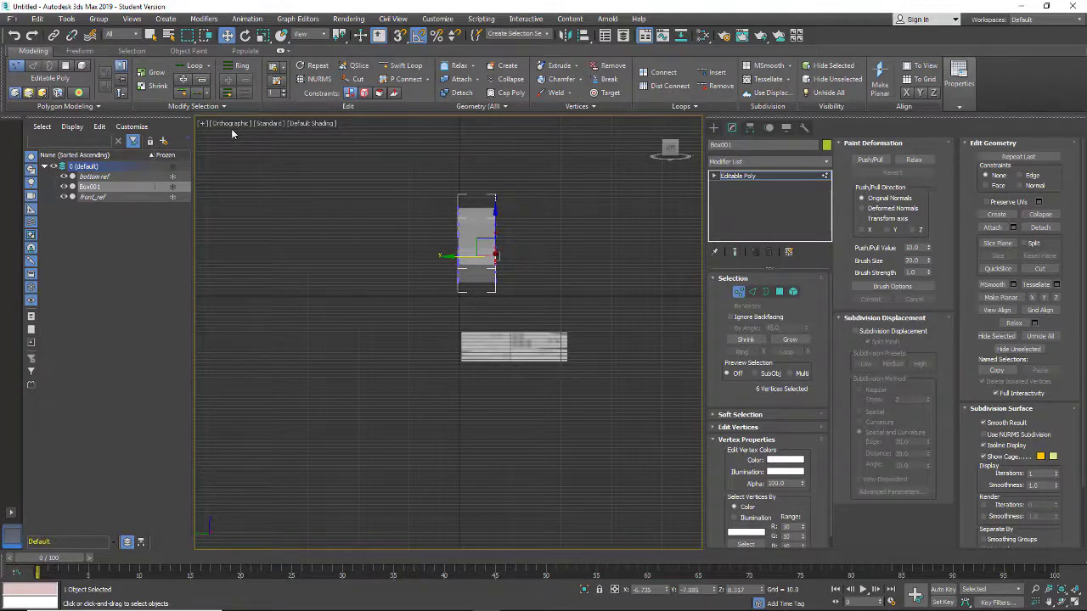
pyautogui.press('l')
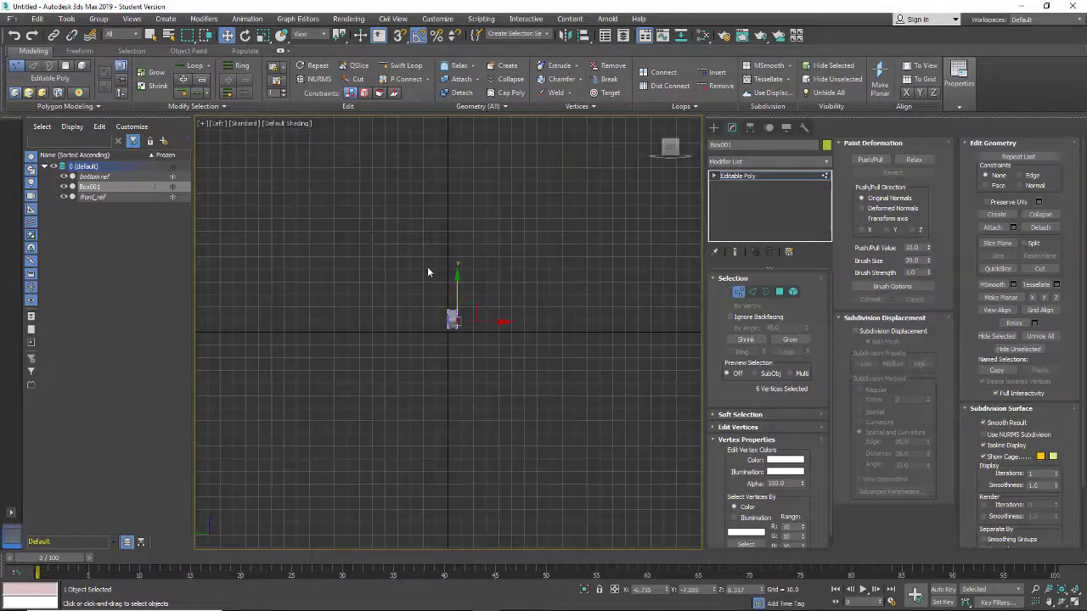
pyautogui.scroll(3, 429, 269)
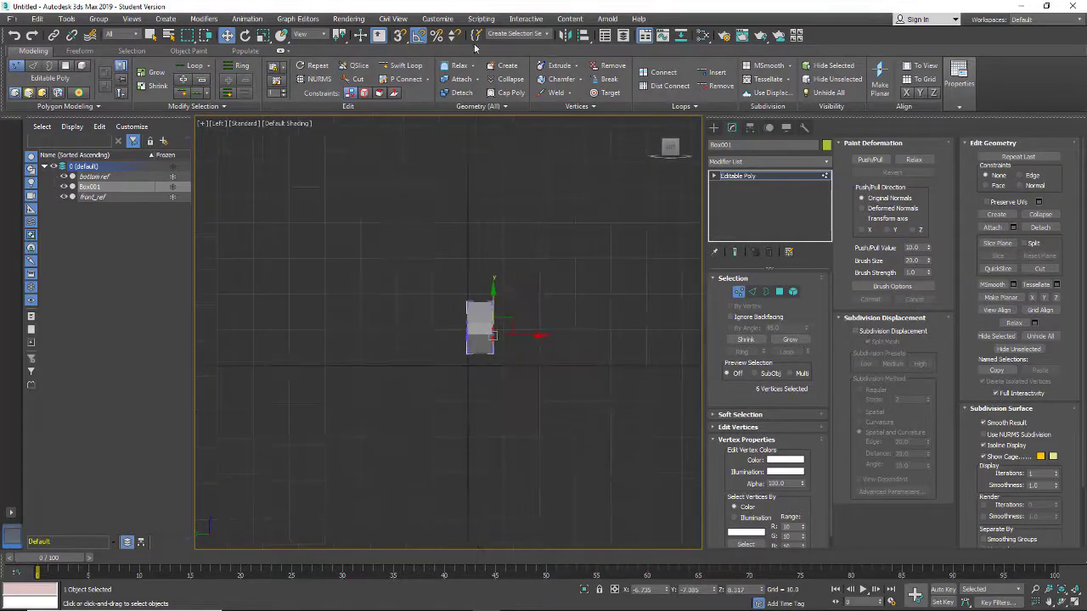
# Step: Open happy-shark.jpg from the desktop's shark-ref folder, place it beside the 3ds Max viewport for reference and close the folder
pyautogui.moveTo(459, 6); pyautogui.dragTo(762, 1)
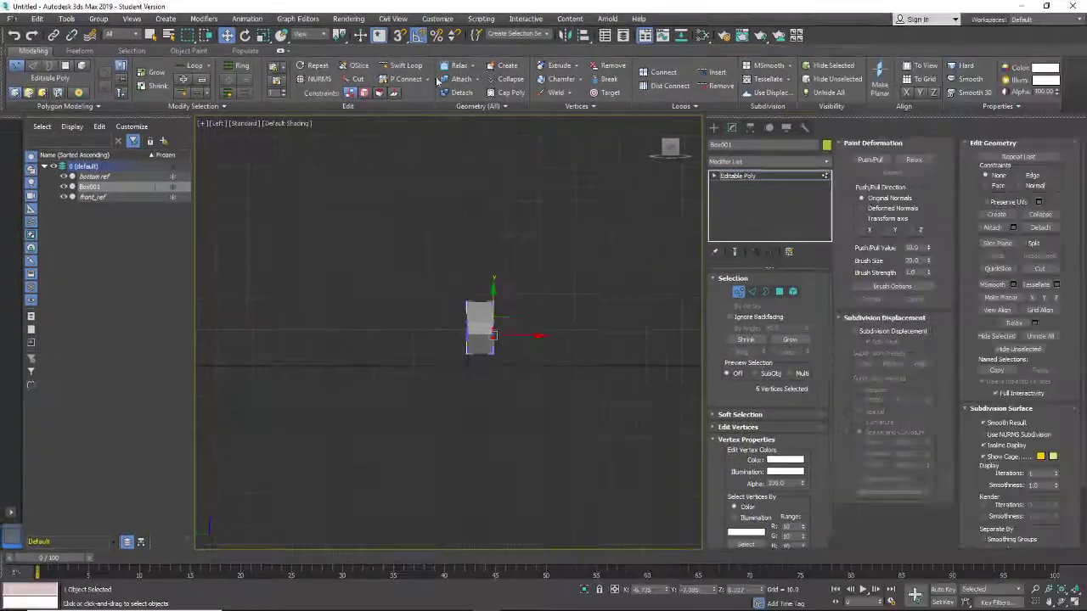
pyautogui.moveTo(422, 7); pyautogui.dragTo(533, 7)
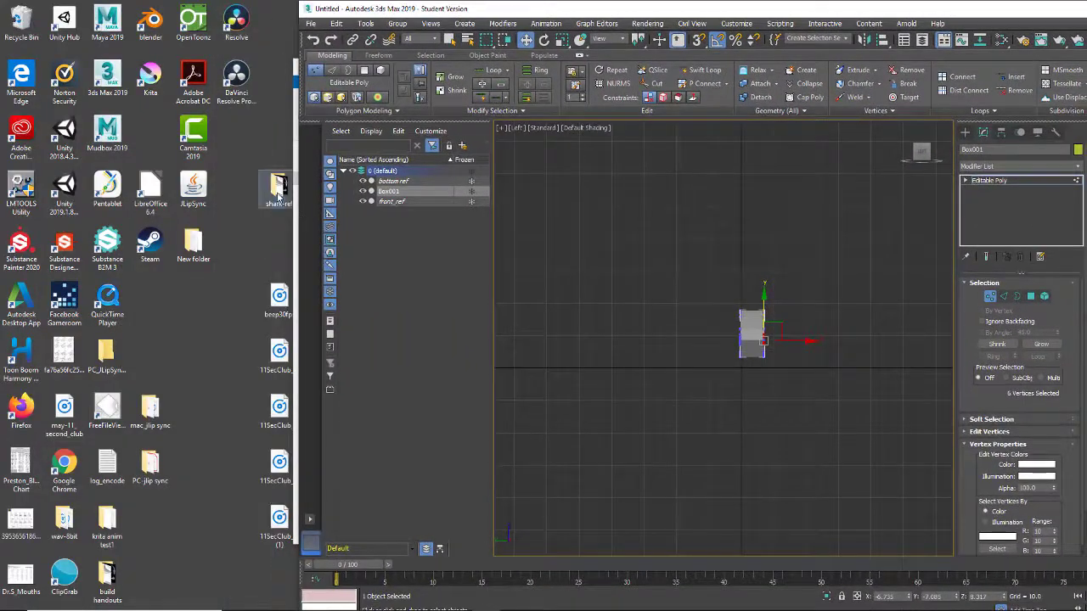
pyautogui.doubleClick(278, 191)
pyautogui.doubleClick(654, 202)
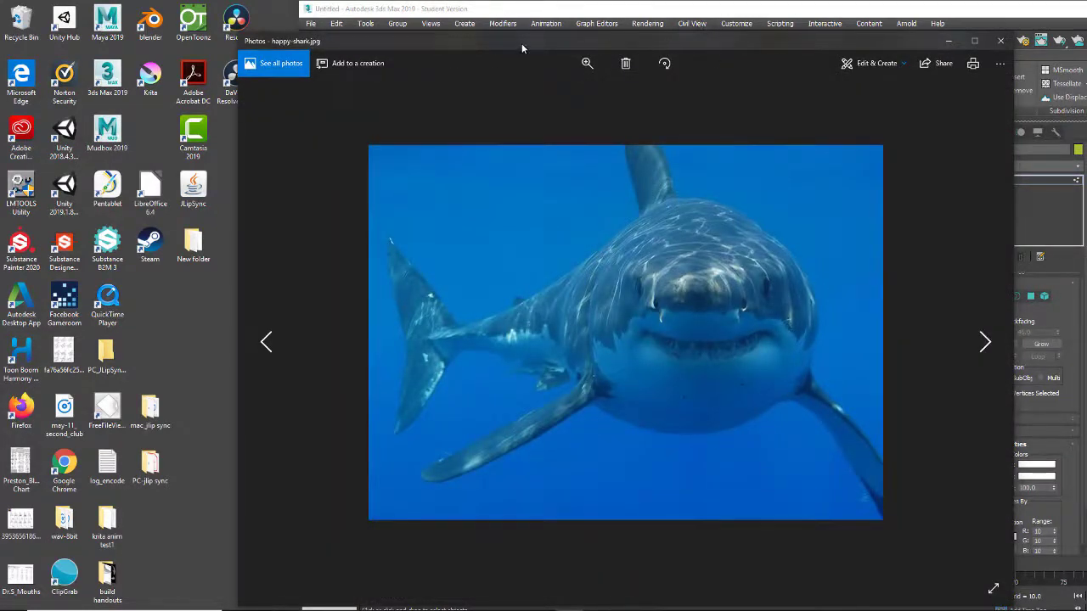
pyautogui.moveTo(521, 44); pyautogui.dragTo(197, 64)
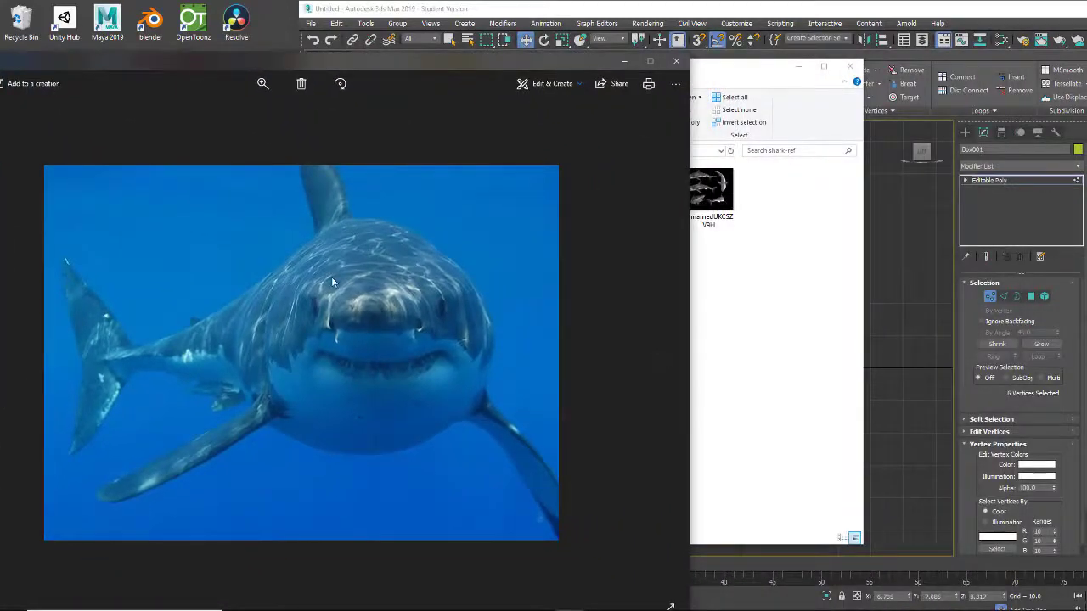
pyautogui.click(849, 66)
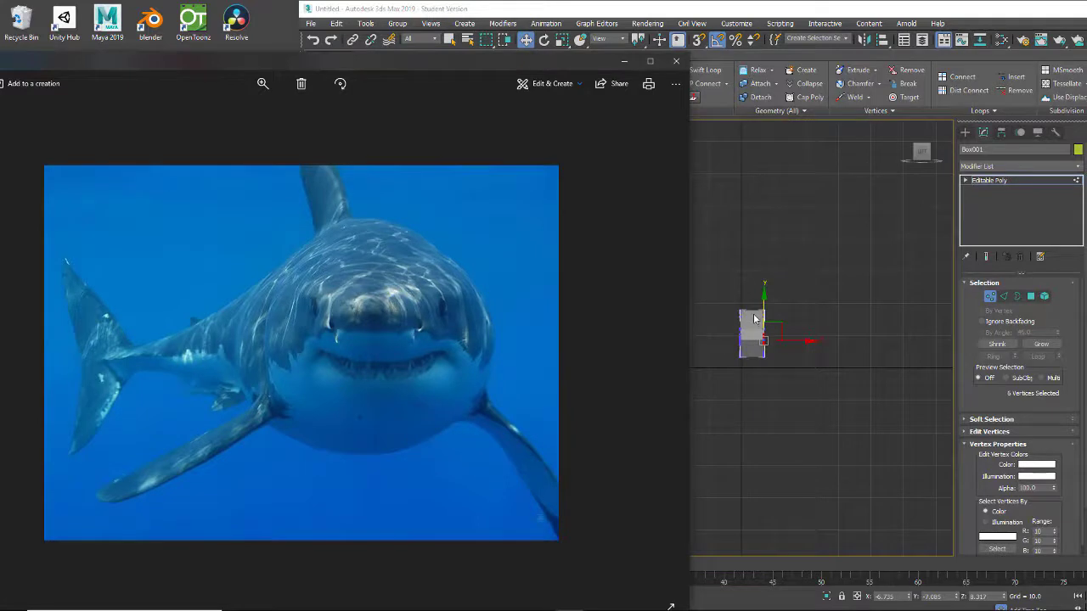
# Step: Move the six selected side vertices outward in the Left view to round the shark's flank
pyautogui.scroll(5, 754, 319)
pyautogui.moveTo(794, 272); pyautogui.dragTo(706, 191, button='middle')
pyautogui.scroll(2, 732, 270)
pyautogui.moveTo(750, 285); pyautogui.dragTo(820, 264, button='middle')
pyautogui.hotkey('alt', 'Tab')
pyautogui.click(804, 364)
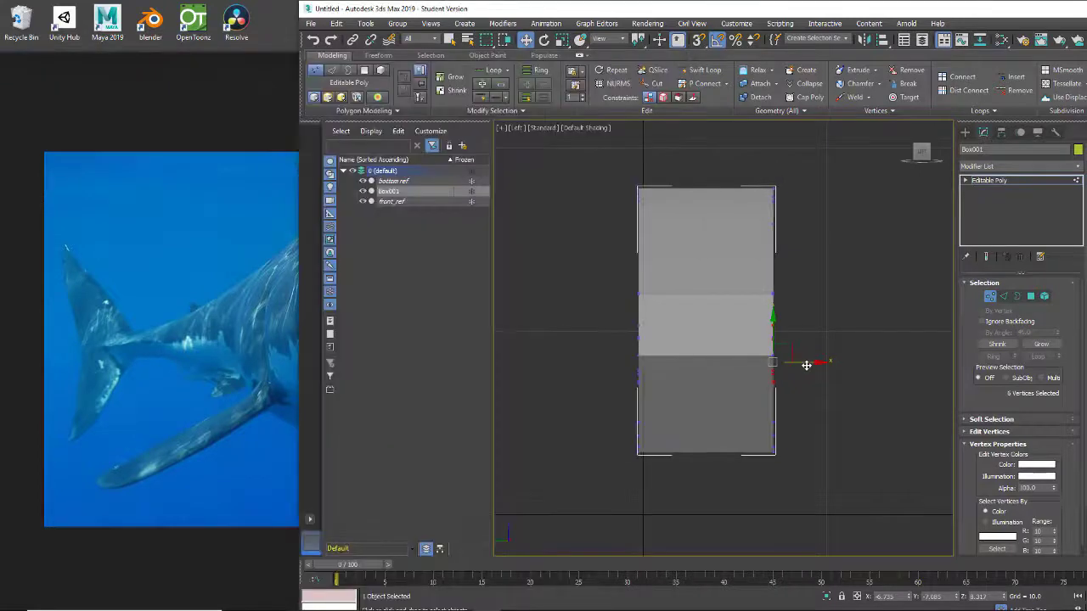
pyautogui.moveTo(803, 364); pyautogui.dragTo(850, 358)
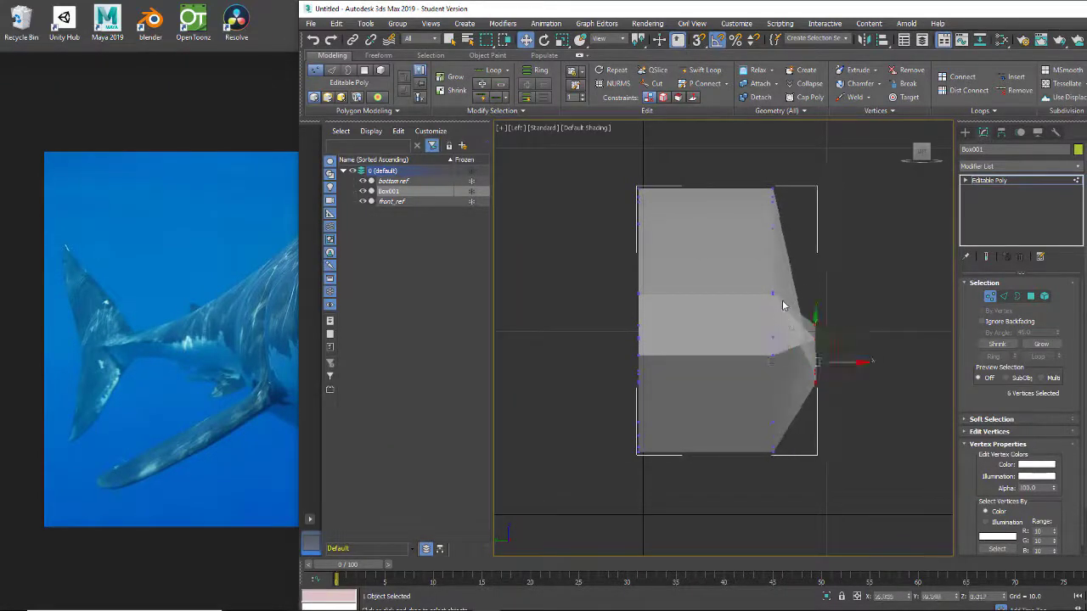
pyautogui.moveTo(854, 354)
pyautogui.keyDown('alt'); pyautogui.mouseDown(button='middle')
pyautogui.moveTo(803, 362)
pyautogui.moveTo(819, 376)
pyautogui.moveTo(845, 359)
pyautogui.moveTo(815, 357)
pyautogui.moveTo(849, 368)
pyautogui.moveTo(854, 356)
pyautogui.mouseUp(button='middle'); pyautogui.keyUp('alt')
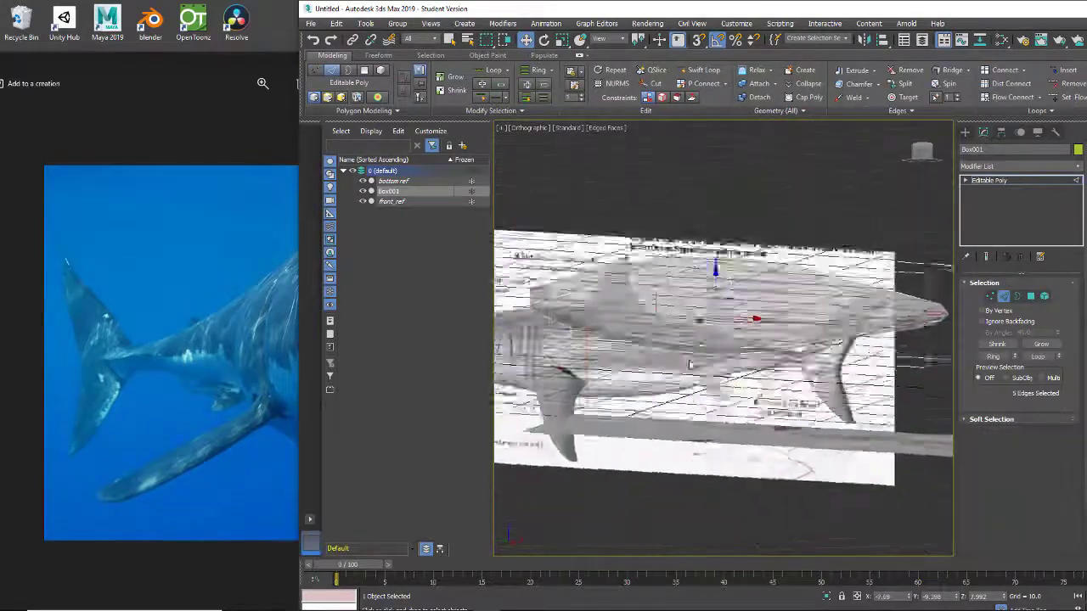
# Step: Insert a second lengthwise edge loop above the body's middle with Swift Loop and switch to the Move tool
pyautogui.keyDown('alt'); pyautogui.moveTo(689, 365); pyautogui.dragTo(755, 371, button='middle'); pyautogui.keyUp('alt')
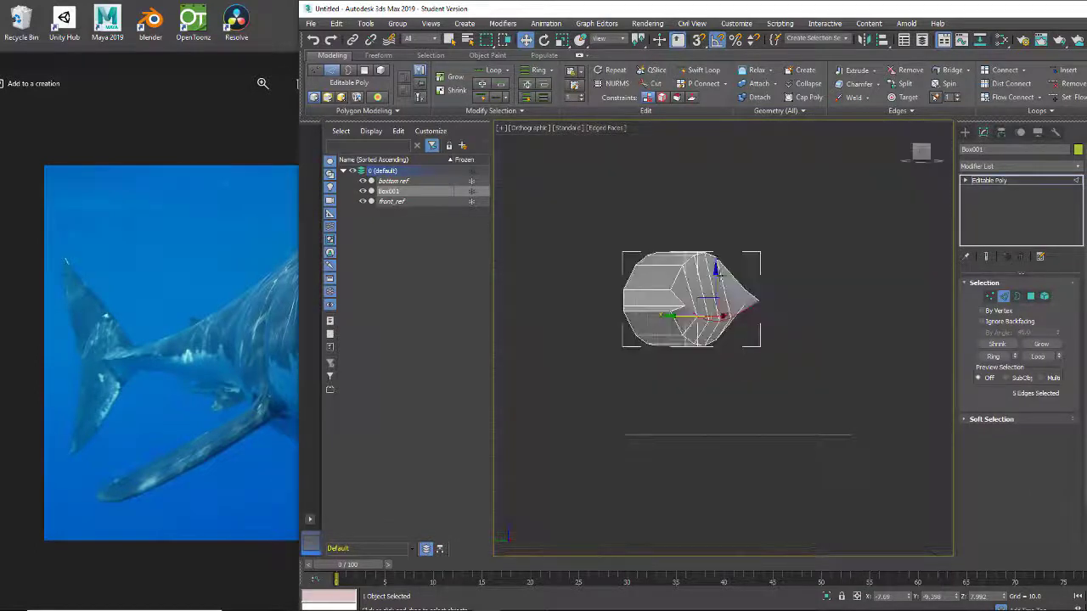
pyautogui.click(702, 69)
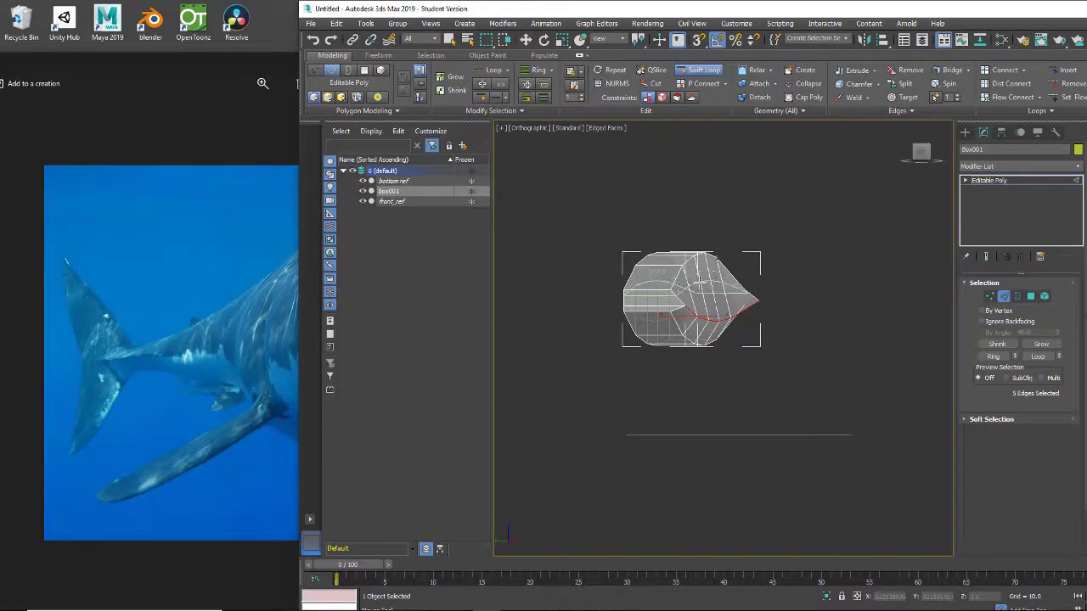
pyautogui.keyDown('alt'); pyautogui.moveTo(799, 330); pyautogui.dragTo(821, 339, button='middle'); pyautogui.keyUp('alt')
pyautogui.press('w')
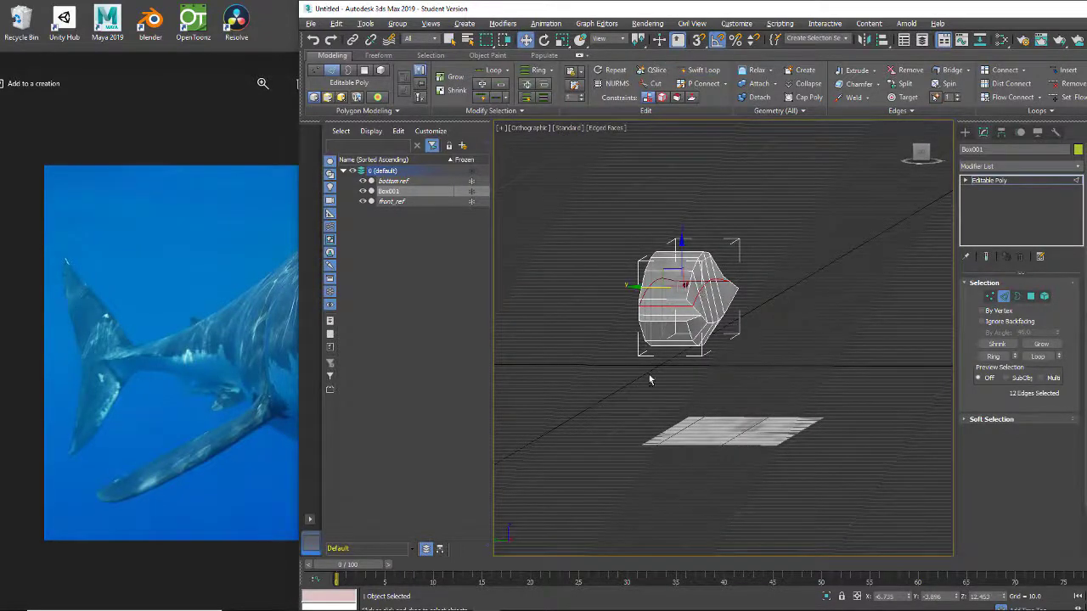
# Step: Select the upper loop's five edges along the bulging side and move them outward along Y to round the flank
pyautogui.keyDown('alt'); pyautogui.moveTo(650, 380); pyautogui.dragTo(731, 432, button='middle'); pyautogui.keyUp('alt')
pyautogui.keyDown('alt'); pyautogui.moveTo(731, 432); pyautogui.dragTo(718, 390, button='middle'); pyautogui.keyUp('alt')
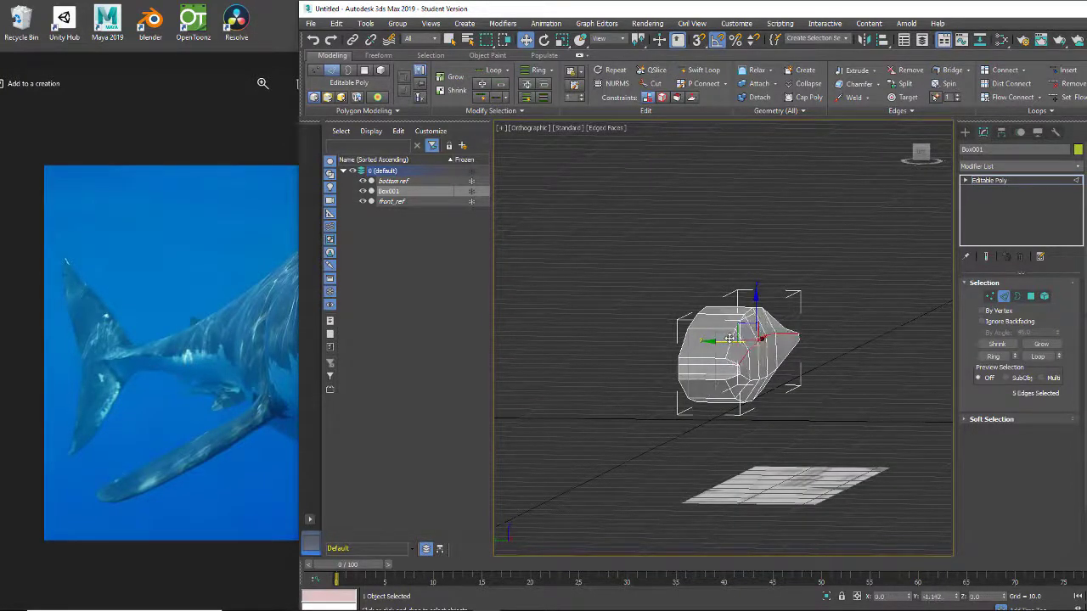
pyautogui.moveTo(735, 338); pyautogui.dragTo(730, 340)
pyautogui.moveTo(735, 395)
pyautogui.keyDown('alt'); pyautogui.mouseDown(button='middle')
pyautogui.moveTo(749, 390)
pyautogui.moveTo(744, 406)
pyautogui.moveTo(735, 393)
pyautogui.mouseUp(button='middle'); pyautogui.keyUp('alt')
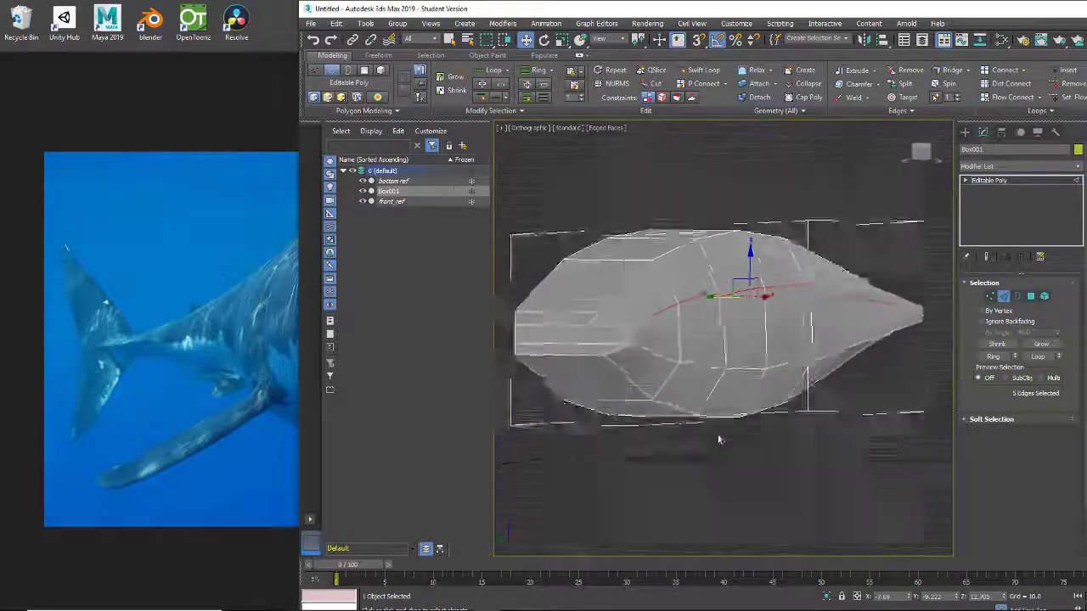
# Step: Insert a lengthwise edge loop midway between the upper and lower loops with Swift Loop and switch to the Move tool
pyautogui.moveTo(718, 438)
pyautogui.keyDown('alt'); pyautogui.mouseDown(button='middle')
pyautogui.moveTo(735, 441)
pyautogui.moveTo(708, 441)
pyautogui.moveTo(726, 441)
pyautogui.mouseUp(button='middle'); pyautogui.keyUp('alt')
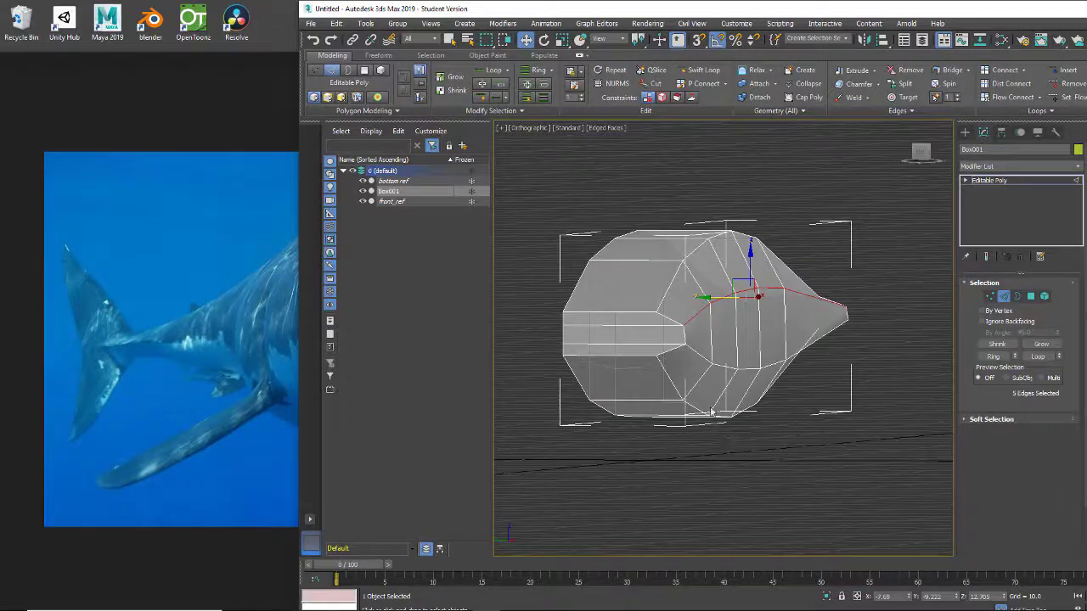
pyautogui.click(702, 70)
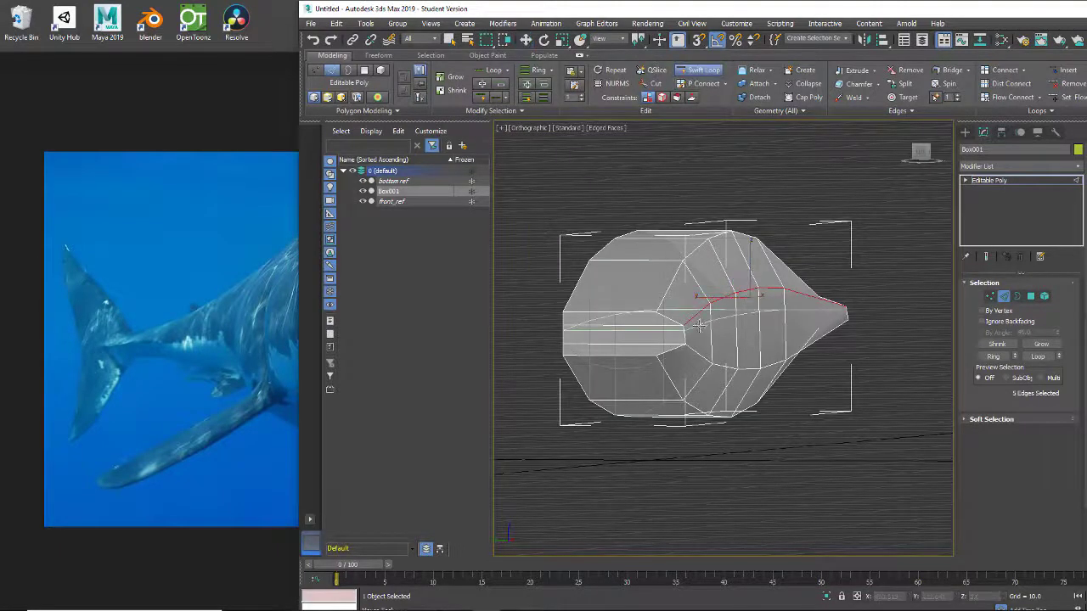
pyautogui.click(693, 325)
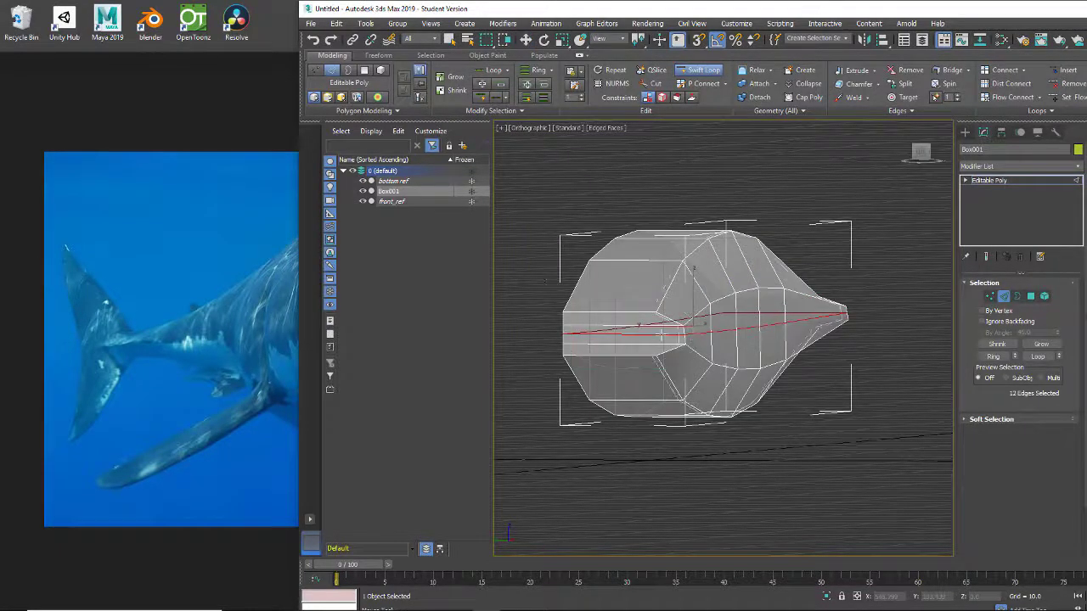
pyautogui.press('w')
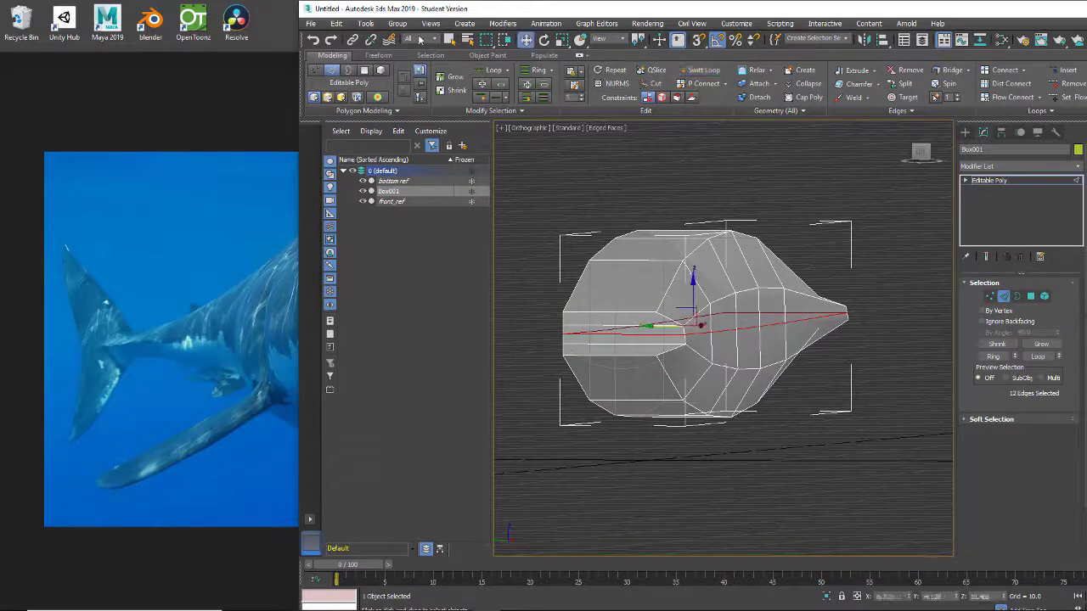
# Step: Select the middle loop's five edges along the bulging side and move them outward to about Y -11.6
pyautogui.click(728, 331)
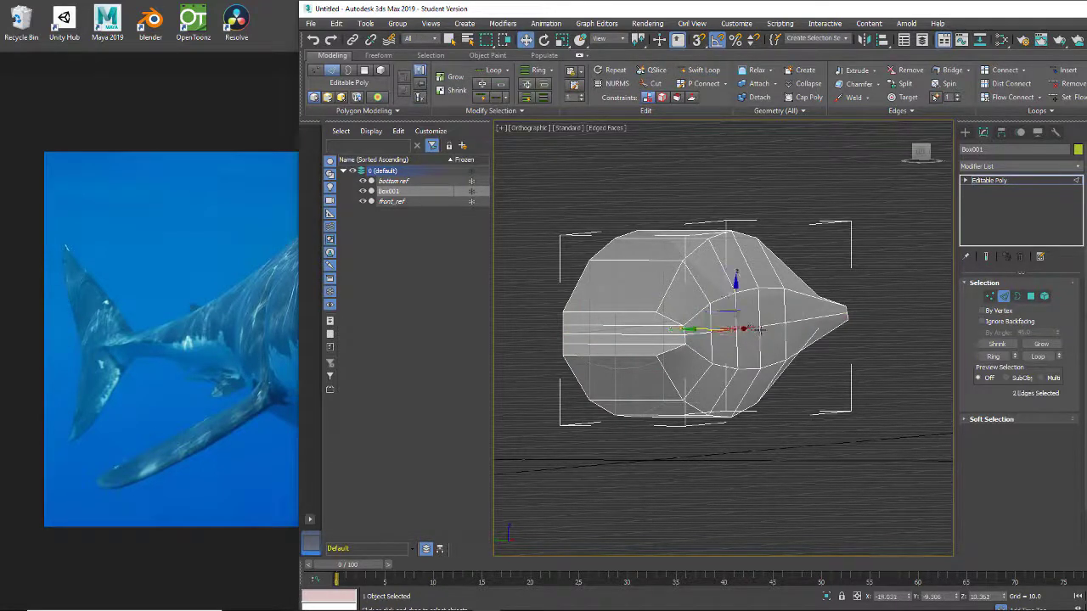
pyautogui.keyDown('ctrl'); pyautogui.click(776, 326); pyautogui.keyUp('ctrl')
pyautogui.keyDown('ctrl'); pyautogui.click(799, 318); pyautogui.keyUp('ctrl')
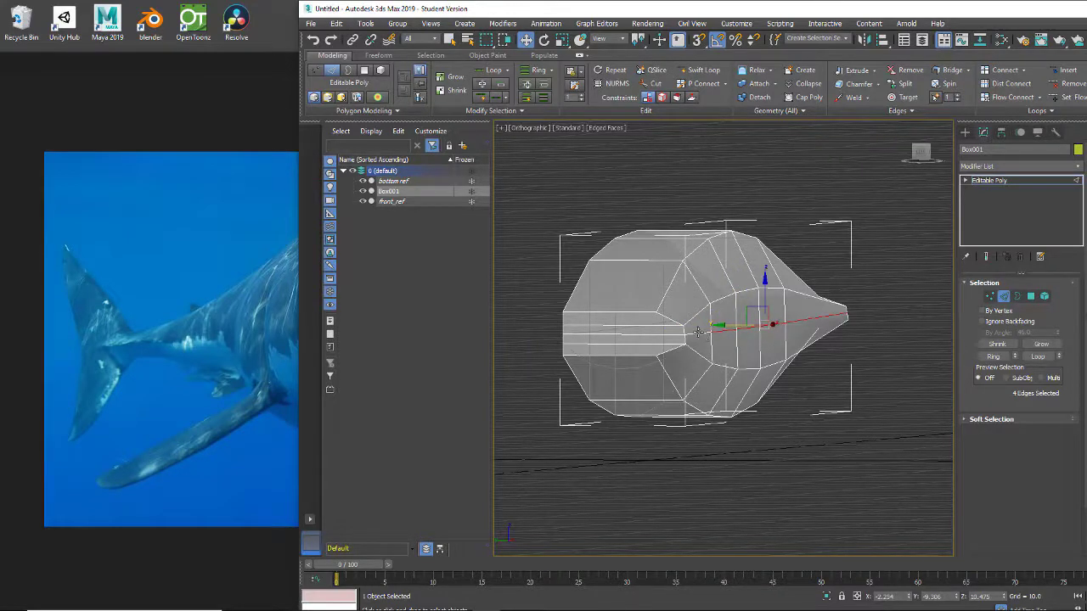
pyautogui.moveTo(727, 340)
pyautogui.keyDown('alt'); pyautogui.mouseDown(button='middle')
pyautogui.moveTo(716, 357)
pyautogui.moveTo(726, 360)
pyautogui.mouseUp(button='middle'); pyautogui.keyUp('alt')
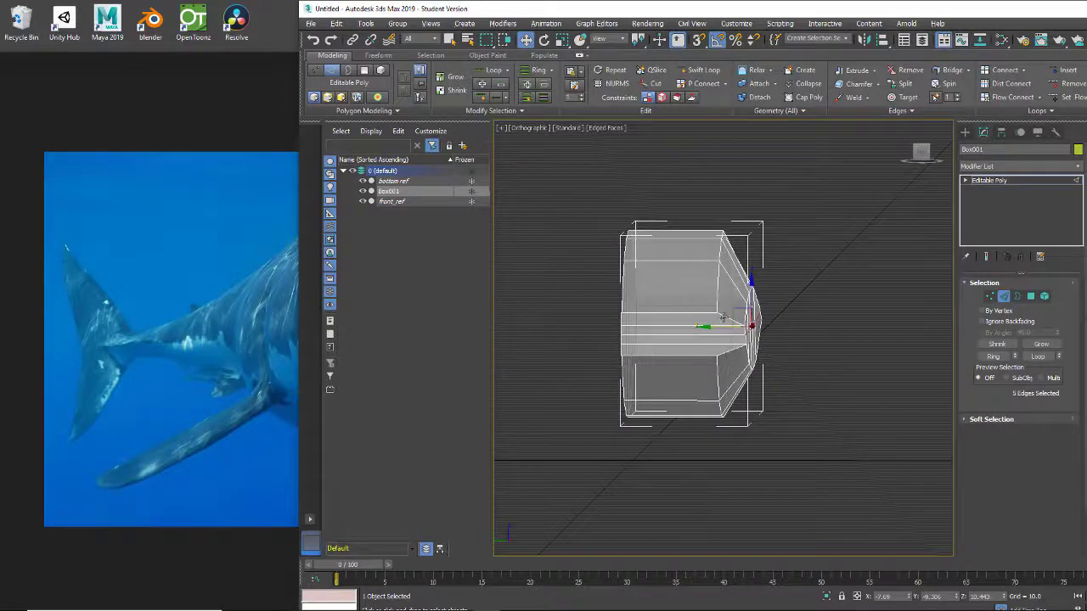
pyautogui.moveTo(711, 327); pyautogui.dragTo(764, 322)
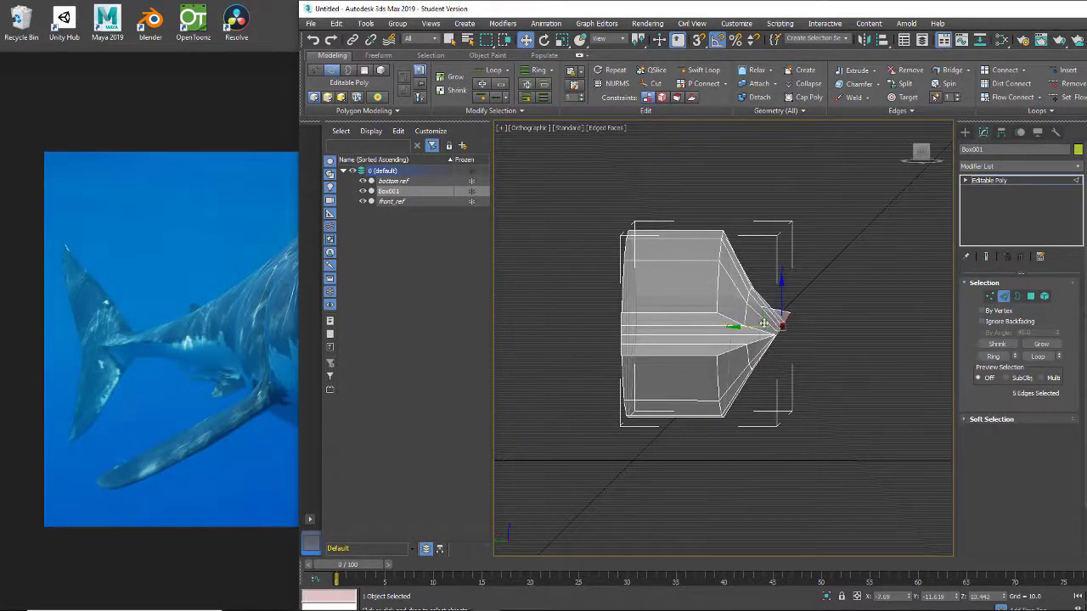
# Step: Switch to Vertex mode and move the protruding side vertex at the tail end inward along Y toward the tail-end face
pyautogui.keyDown('alt'); pyautogui.moveTo(820, 379); pyautogui.dragTo(652, 444, button='middle'); pyautogui.keyUp('alt')
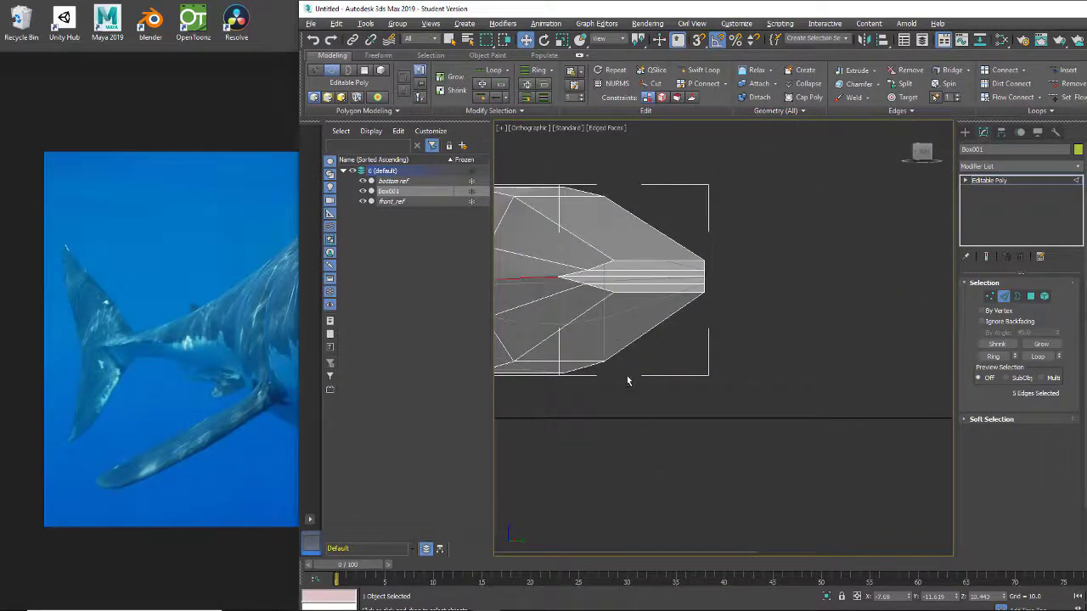
pyautogui.keyDown('alt'); pyautogui.moveTo(627, 381); pyautogui.dragTo(692, 456, button='middle'); pyautogui.keyUp('alt')
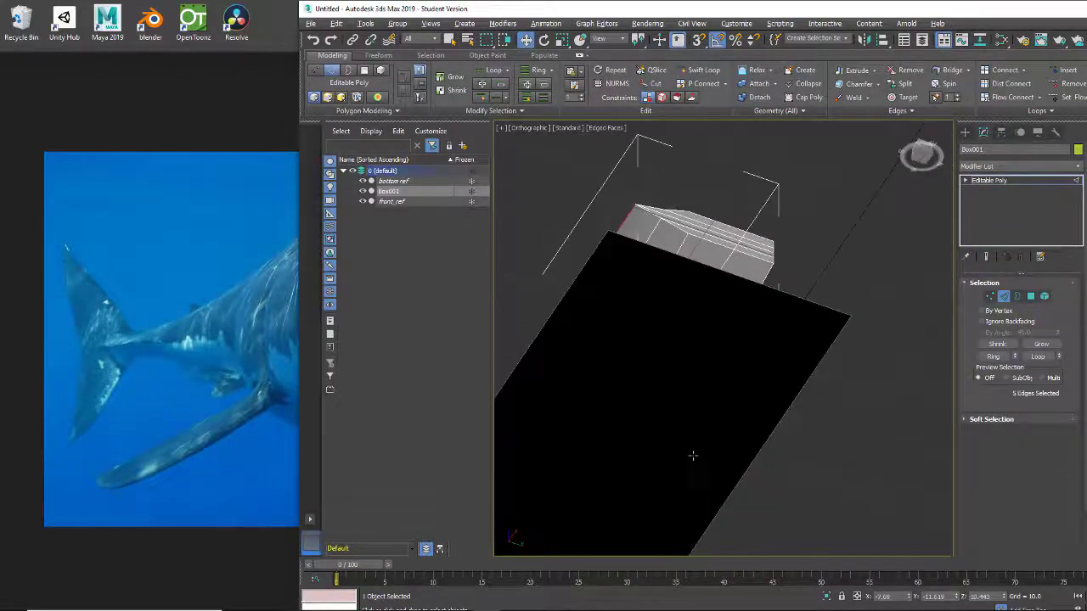
pyautogui.moveTo(668, 400); pyautogui.dragTo(671, 482, button='middle')
pyautogui.click(989, 297)
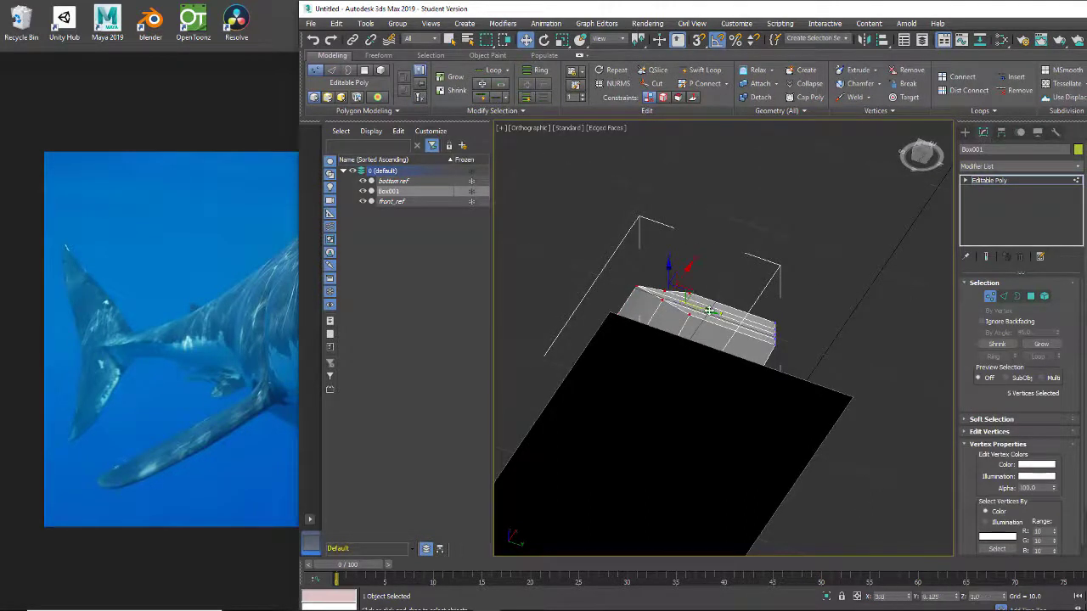
pyautogui.moveTo(709, 311); pyautogui.dragTo(769, 334)
pyautogui.click(715, 312)
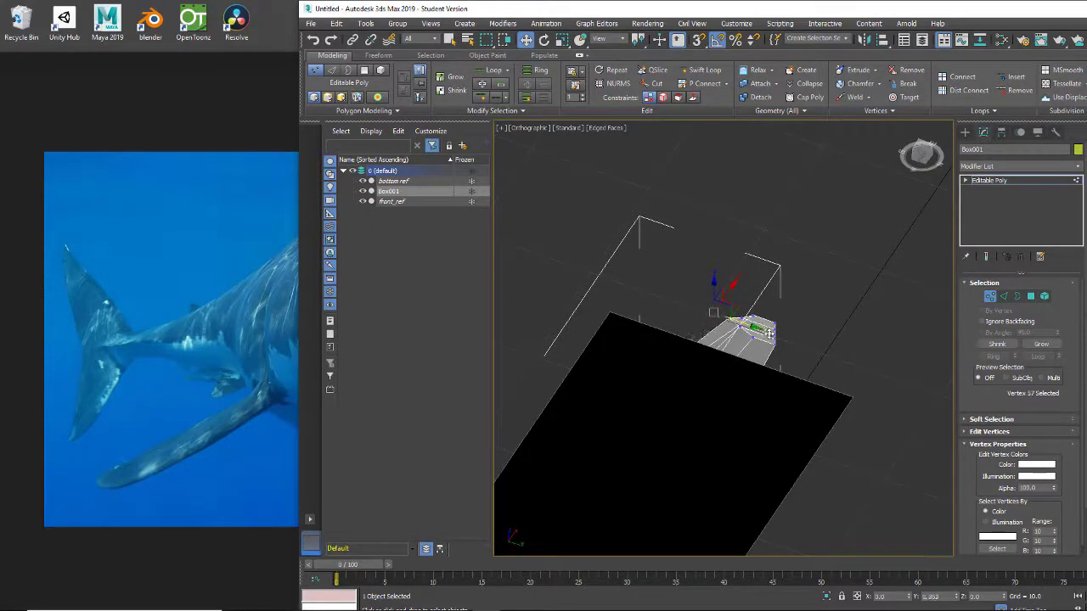
# Step: Move the tail end's paired side vertices and its outermost side vertex inward along Y to narrow the rounded tail-end face
pyautogui.moveTo(768, 299); pyautogui.dragTo(710, 301, button='middle')
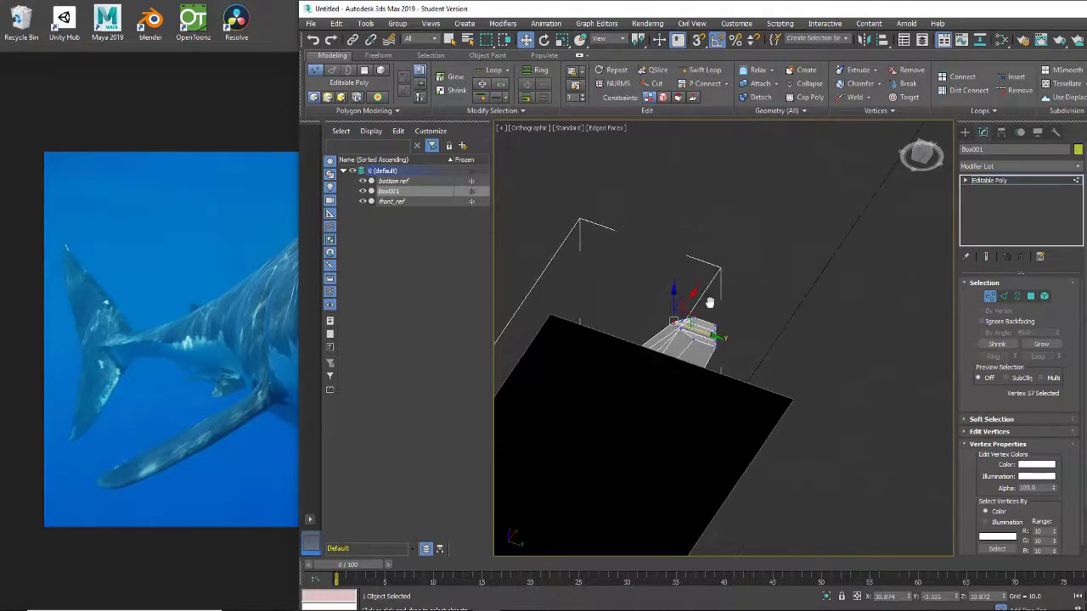
pyautogui.keyDown('alt'); pyautogui.moveTo(705, 361); pyautogui.dragTo(676, 407, button='middle'); pyautogui.keyUp('alt')
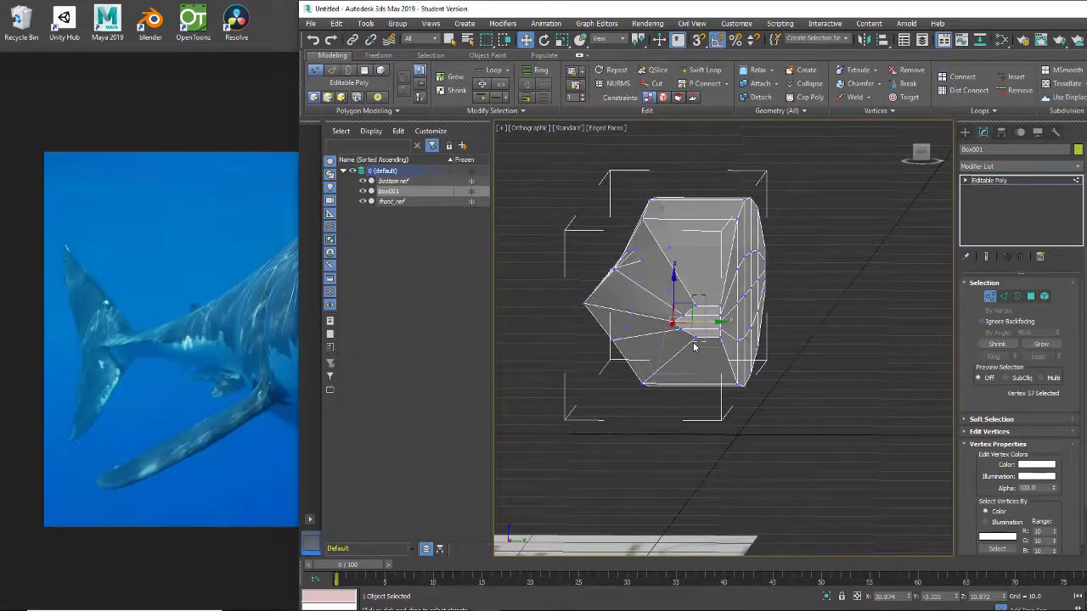
pyautogui.moveTo(693, 342); pyautogui.dragTo(694, 344)
pyautogui.keyDown('alt'); pyautogui.moveTo(784, 358); pyautogui.dragTo(687, 329, button='middle'); pyautogui.keyUp('alt')
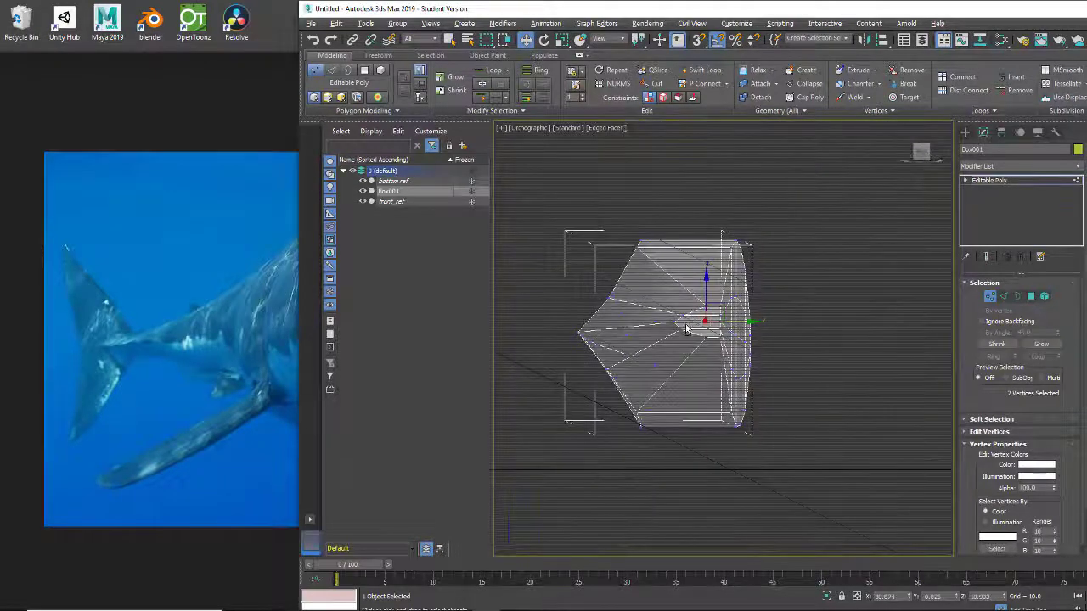
pyautogui.moveTo(680, 336); pyautogui.dragTo(684, 339)
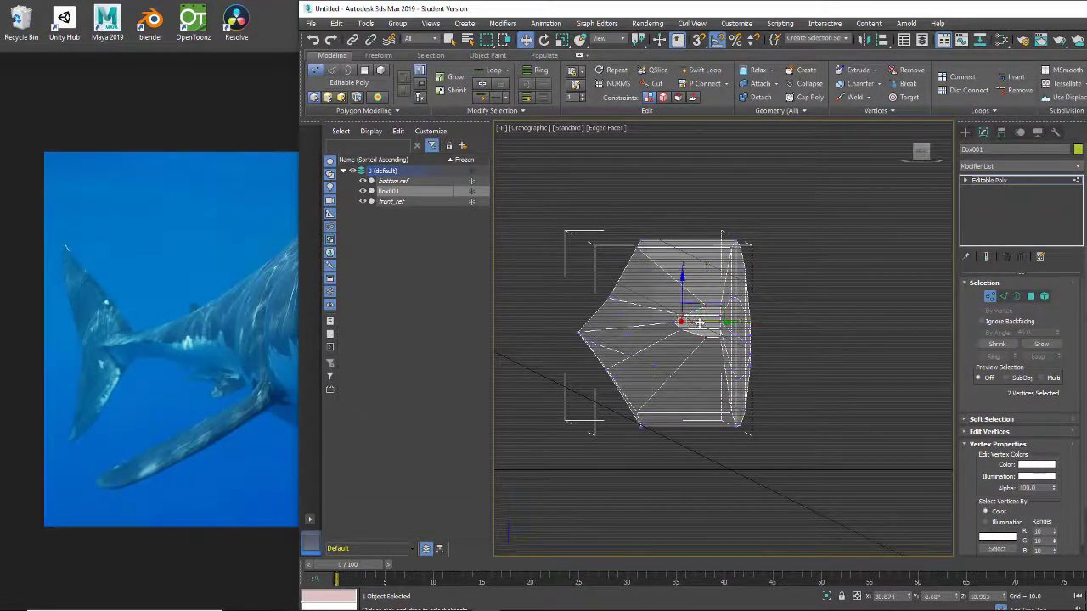
pyautogui.click(696, 321)
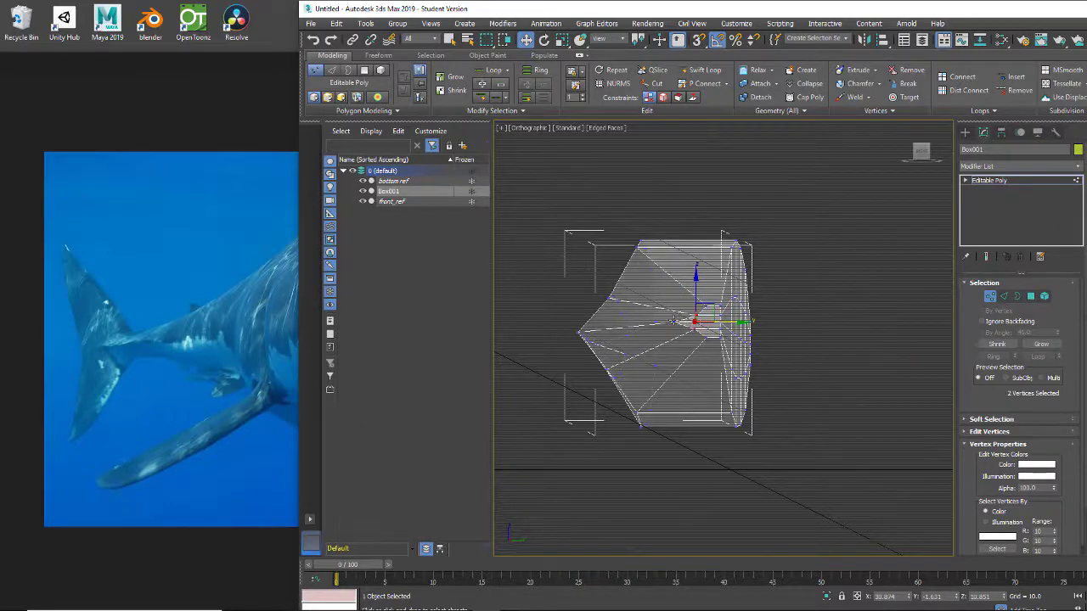
pyautogui.click(673, 322)
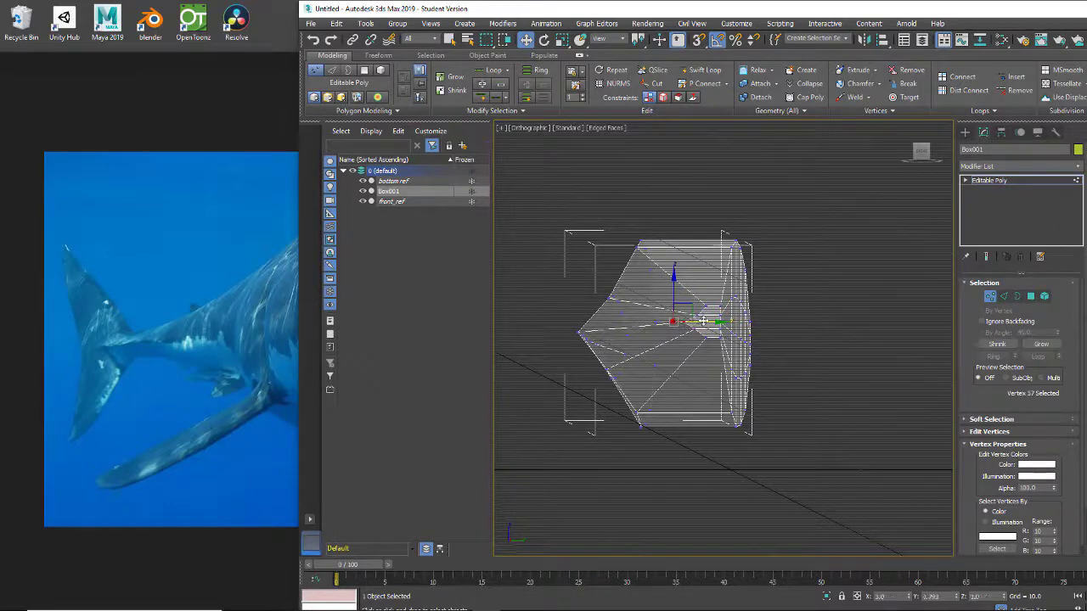
pyautogui.keyDown('alt'); pyautogui.moveTo(668, 348); pyautogui.dragTo(579, 457, button='middle'); pyautogui.keyUp('alt')
# Step: Adjust individual vertices of the middle loop along the bulging flank along Y to even out the body's curve
pyautogui.scroll(3, 685, 367)
pyautogui.click(629, 381)
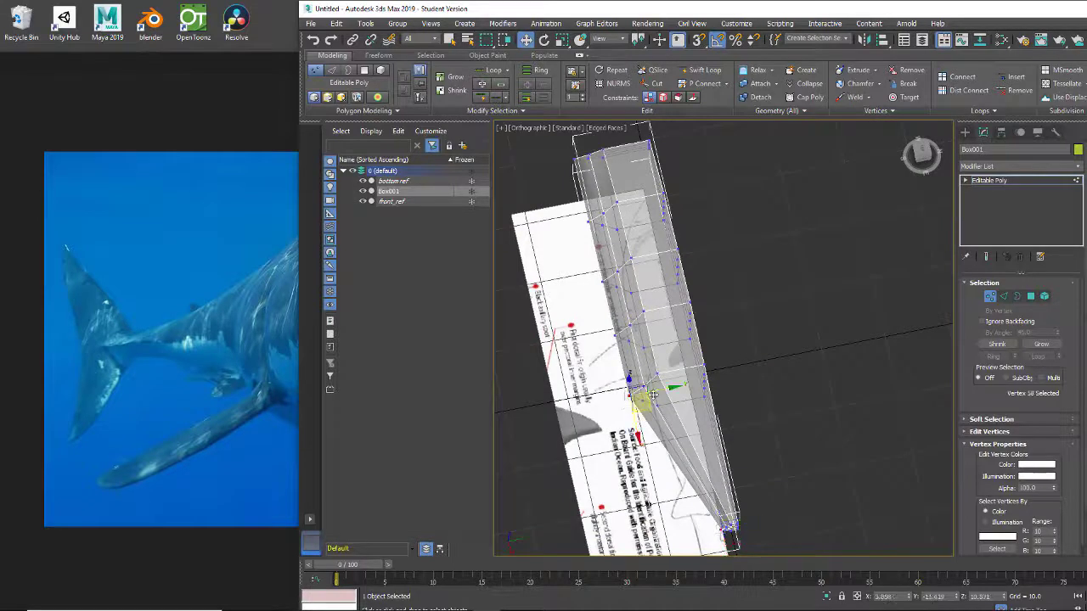
pyautogui.moveTo(662, 387); pyautogui.dragTo(641, 332)
pyautogui.click(617, 331)
pyautogui.keyDown('alt'); pyautogui.moveTo(640, 332); pyautogui.dragTo(802, 368, button='middle'); pyautogui.keyUp('alt')
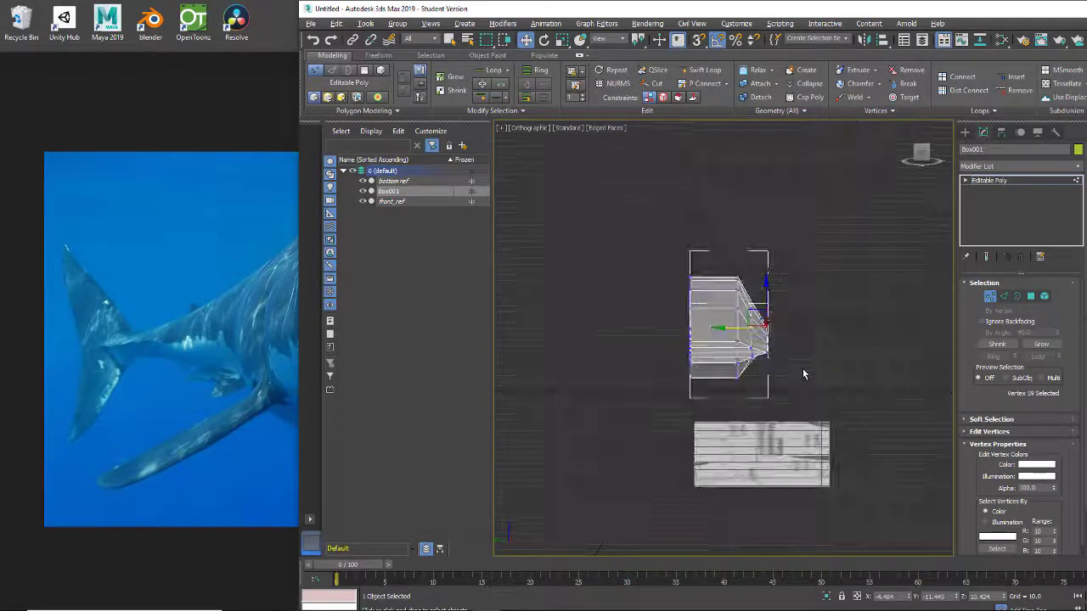
# Step: Switch to Edge mode, select the body's upper five-edge run, and apply a TurboSmooth modifier to the model
pyautogui.click(1003, 295)
pyautogui.click(735, 294)
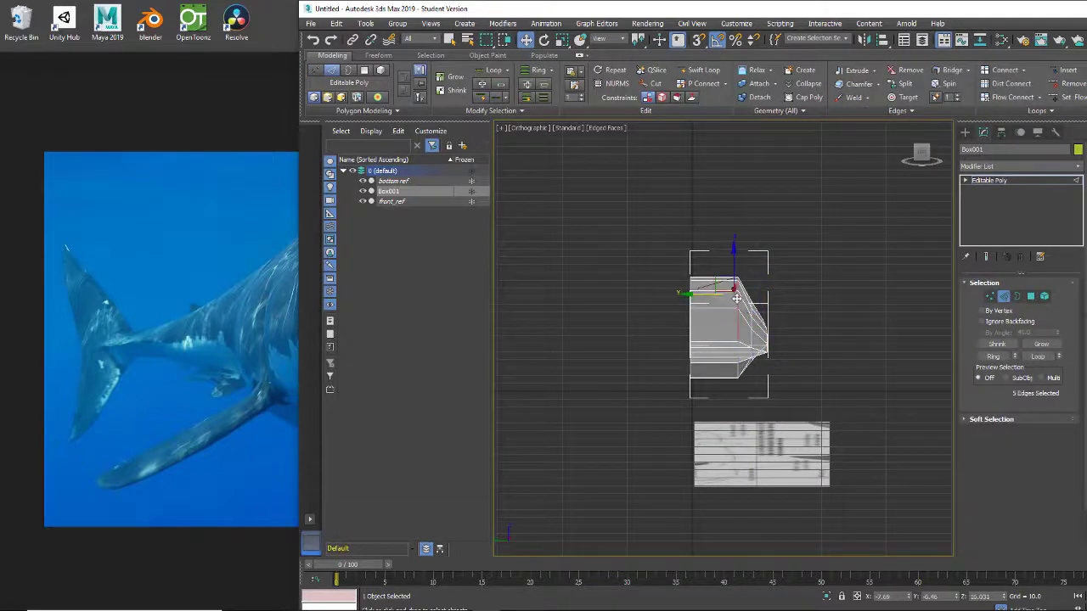
pyautogui.keyDown('alt'); pyautogui.moveTo(750, 305); pyautogui.dragTo(728, 279, button='middle'); pyautogui.keyUp('alt')
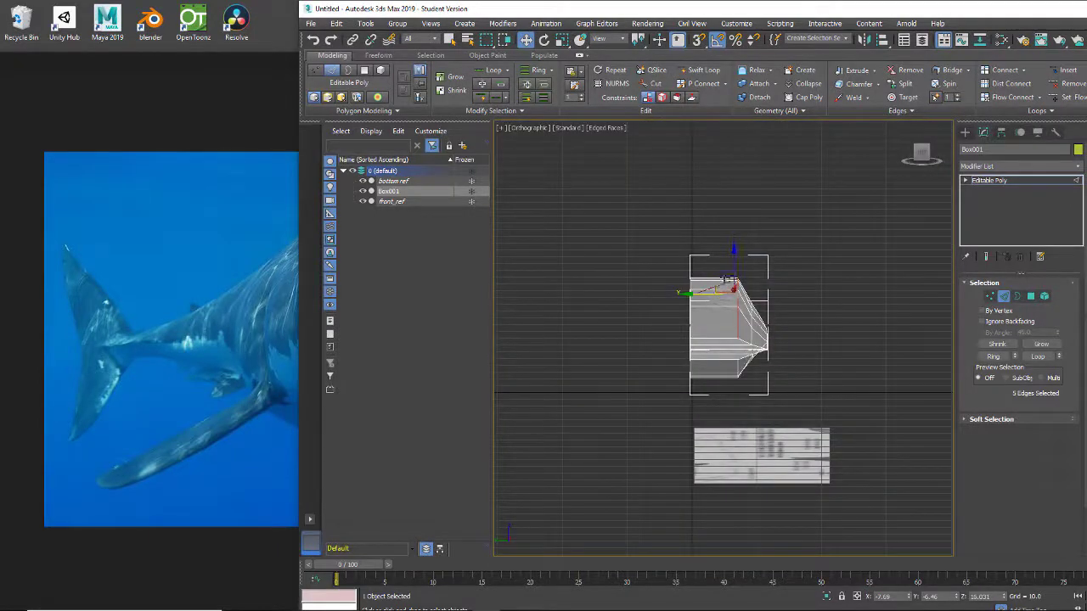
pyautogui.click(972, 167)
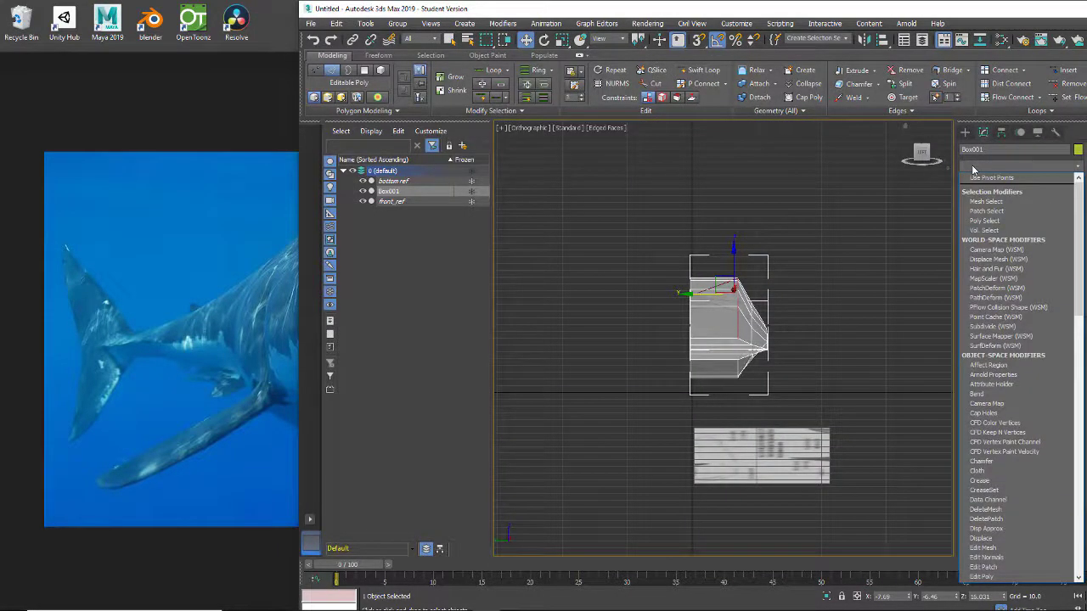
pyautogui.write('tu')
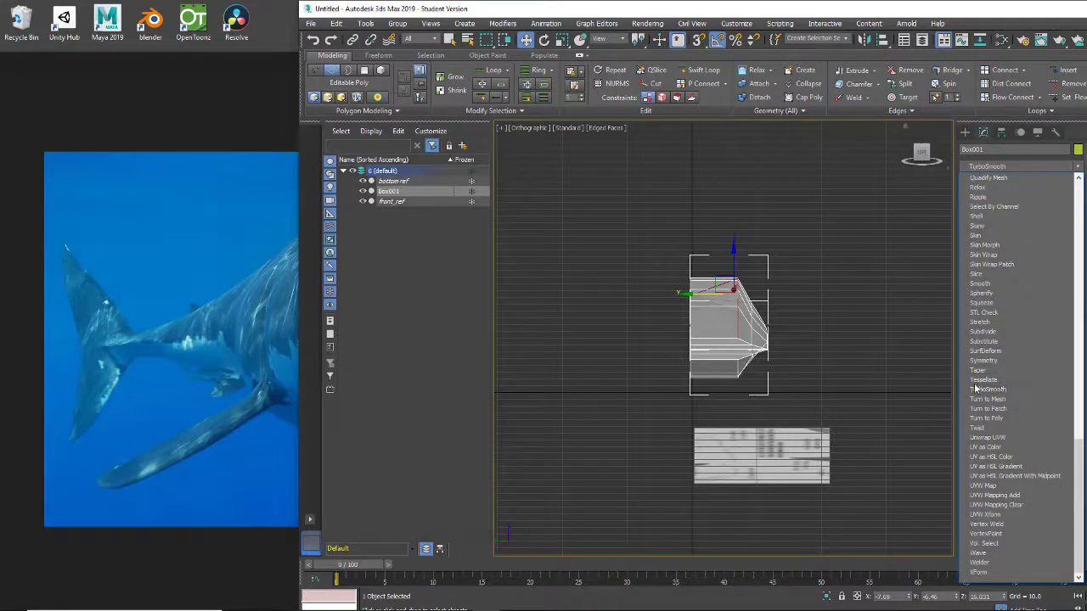
pyautogui.click(978, 389)
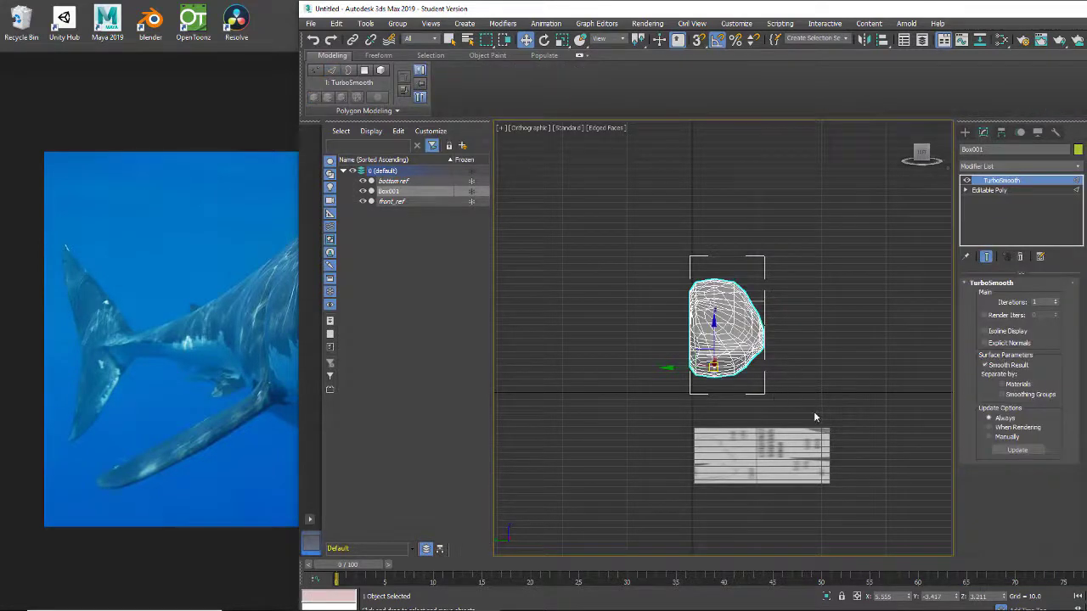
# Step: Turn off Edged Faces and examine the smoothed body from the end, the underside and the side
pyautogui.scroll(6, 798, 405)
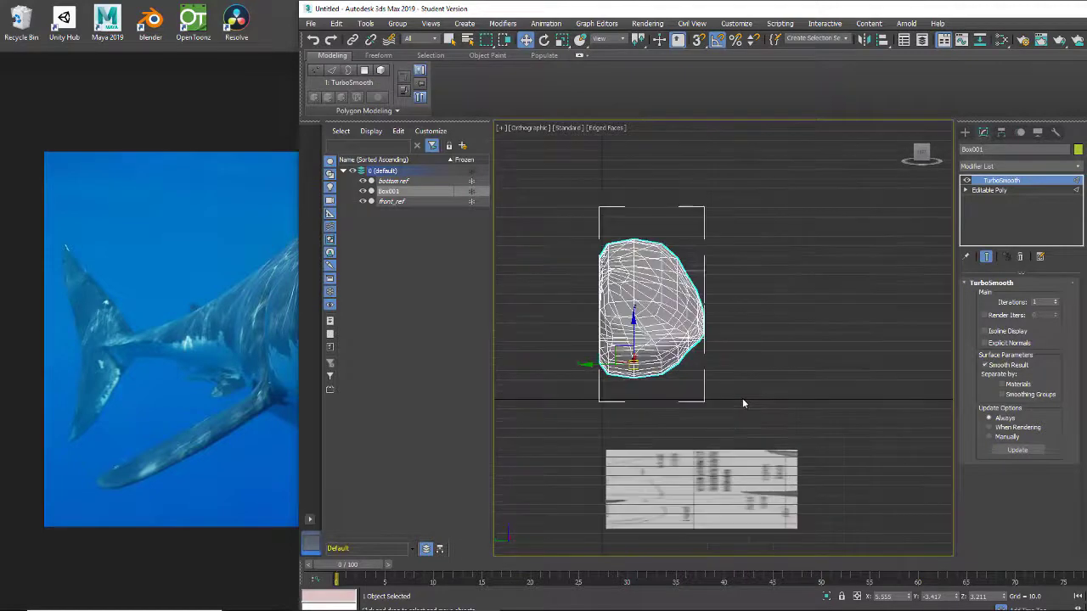
pyautogui.click(598, 132)
pyautogui.click(628, 253)
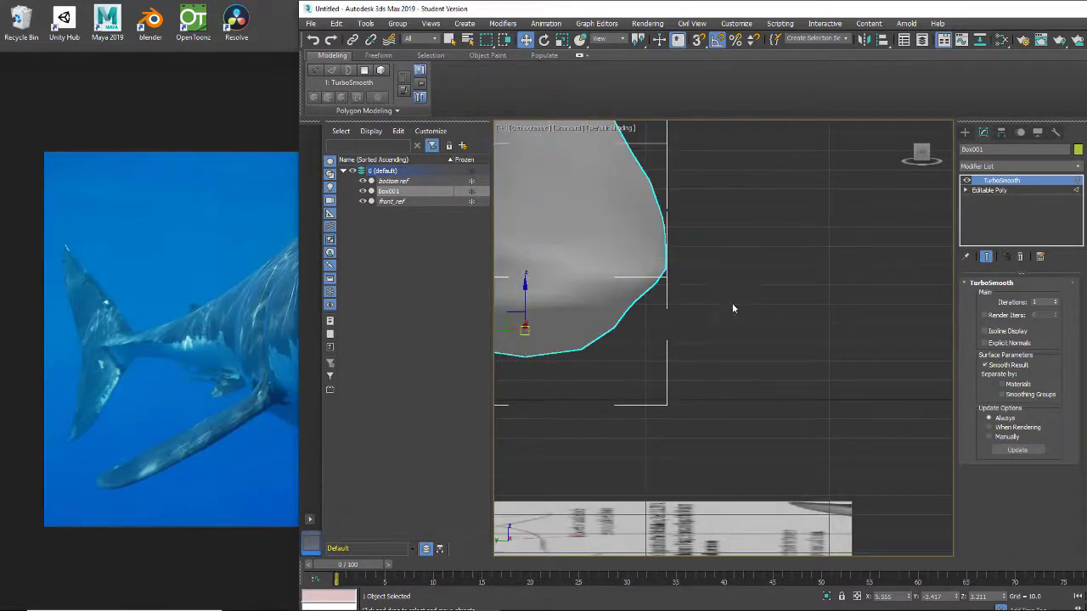
pyautogui.moveTo(732, 305); pyautogui.dragTo(823, 387, button='middle')
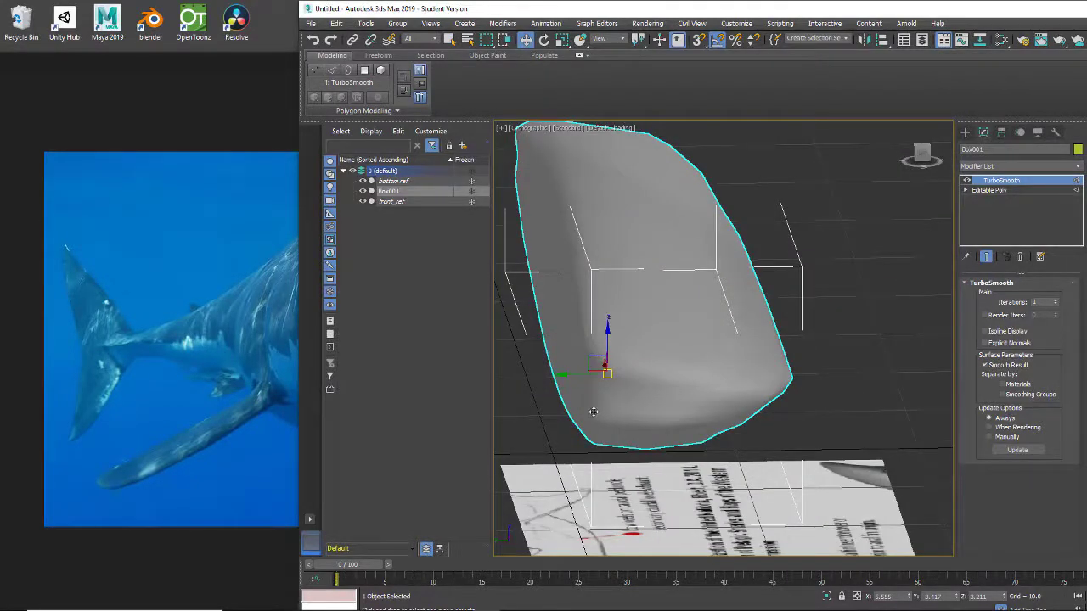
pyautogui.moveTo(593, 412)
pyautogui.keyDown('alt'); pyautogui.mouseDown(button='middle')
pyautogui.moveTo(611, 405)
pyautogui.moveTo(577, 410)
pyautogui.mouseUp(button='middle'); pyautogui.keyUp('alt')
pyautogui.moveTo(704, 387); pyautogui.dragTo(839, 394, button='middle')
pyautogui.scroll(6, 815, 408)
pyautogui.moveTo(761, 366); pyautogui.dragTo(832, 366, button='middle')
pyautogui.scroll(-5, 828, 366)
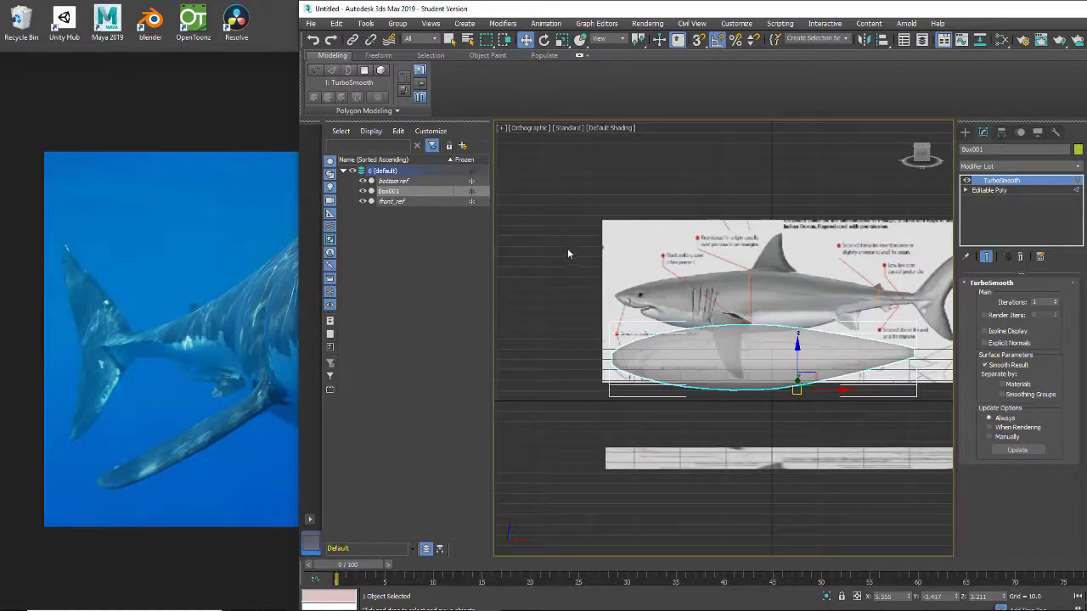
# Step: Check the smoothed body's wireframe in the Front and Left views, then inspect its flat side with Edged Faces off
pyautogui.press('f')
pyautogui.scroll(5, 626, 287)
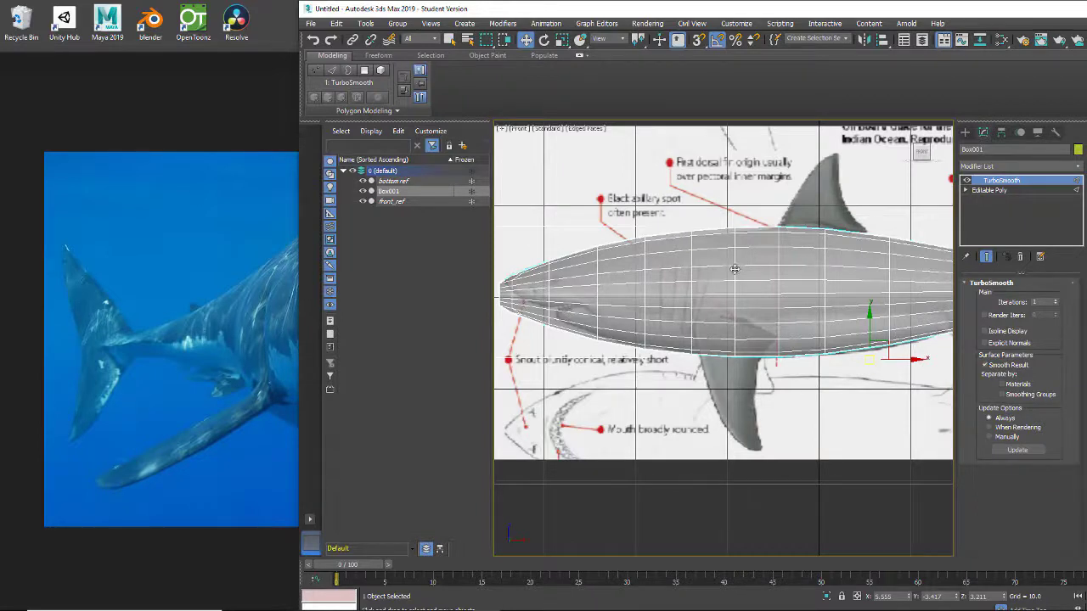
pyautogui.press('l')
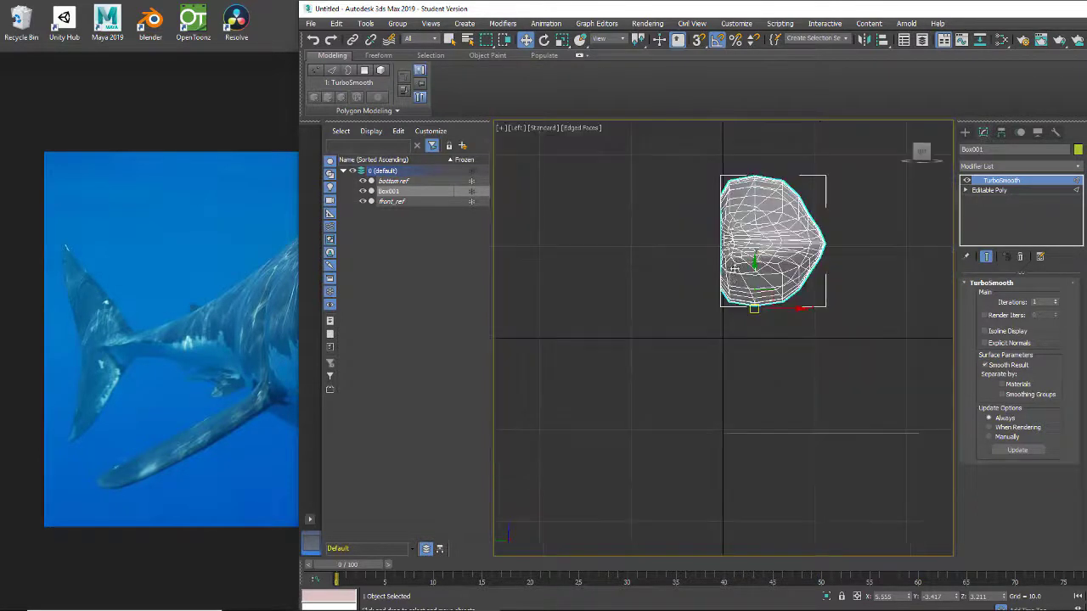
pyautogui.scroll(2, 740, 274)
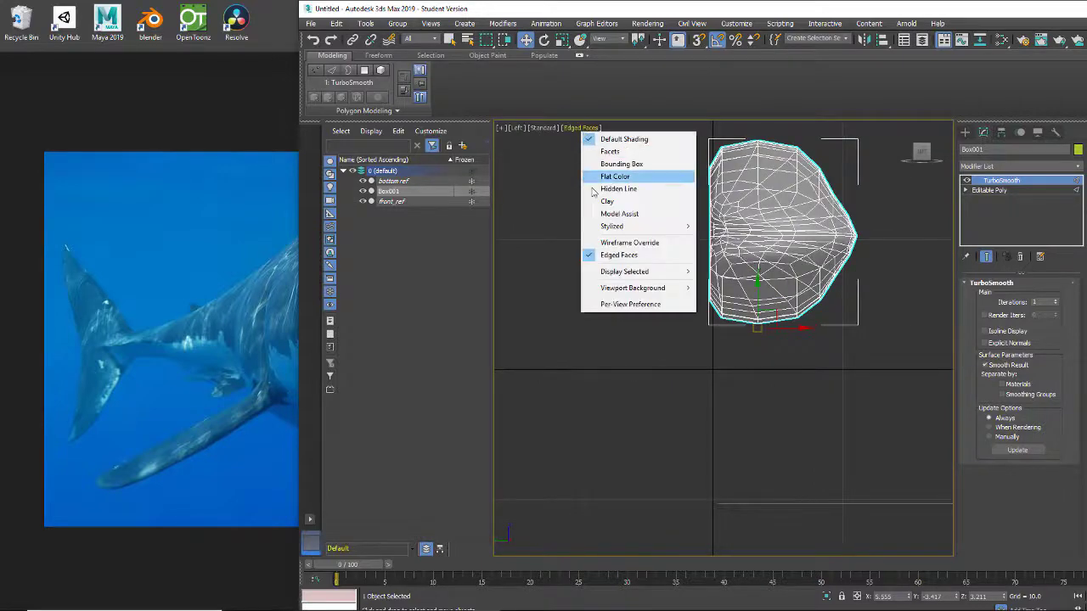
pyautogui.click(618, 255)
pyautogui.keyDown('alt'); pyautogui.moveTo(647, 246); pyautogui.dragTo(624, 259, button='middle'); pyautogui.keyUp('alt')
pyautogui.scroll(6, 692, 257)
pyautogui.keyDown('alt'); pyautogui.moveTo(705, 258); pyautogui.dragTo(679, 285, button='middle'); pyautogui.keyUp('alt')
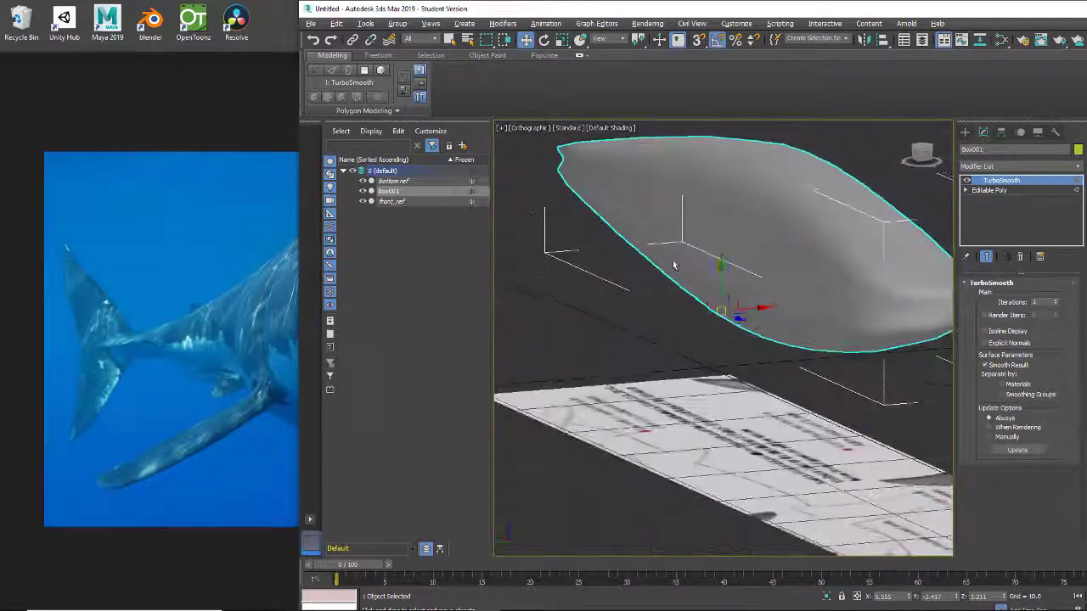
# Step: Insert an edge loop hugging the body's flat side with Swift Loop at Editable Poly level and show the end result
pyautogui.click(978, 191)
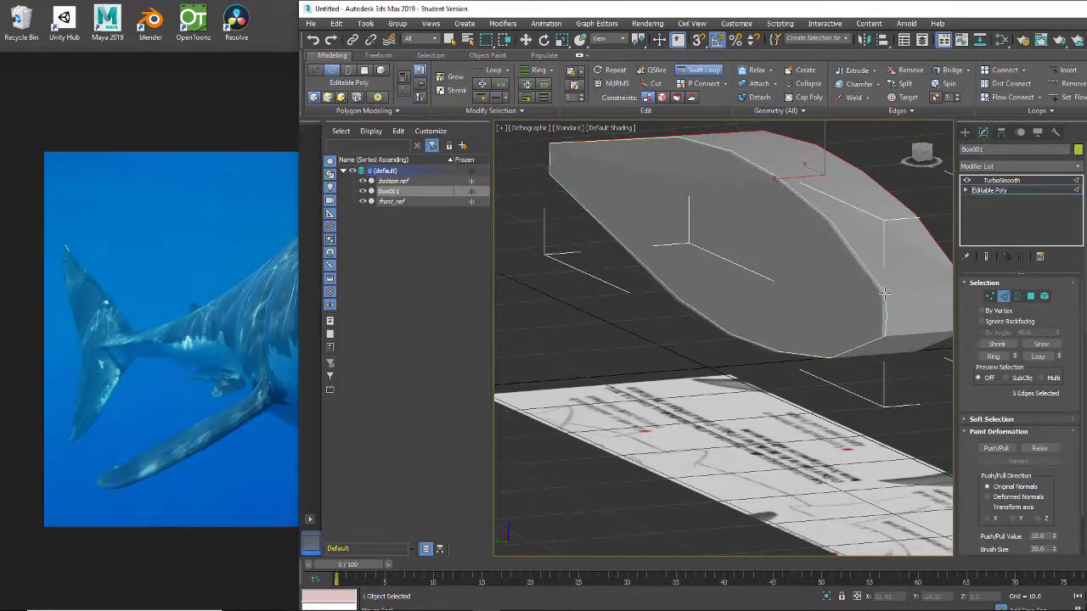
pyautogui.click(883, 299)
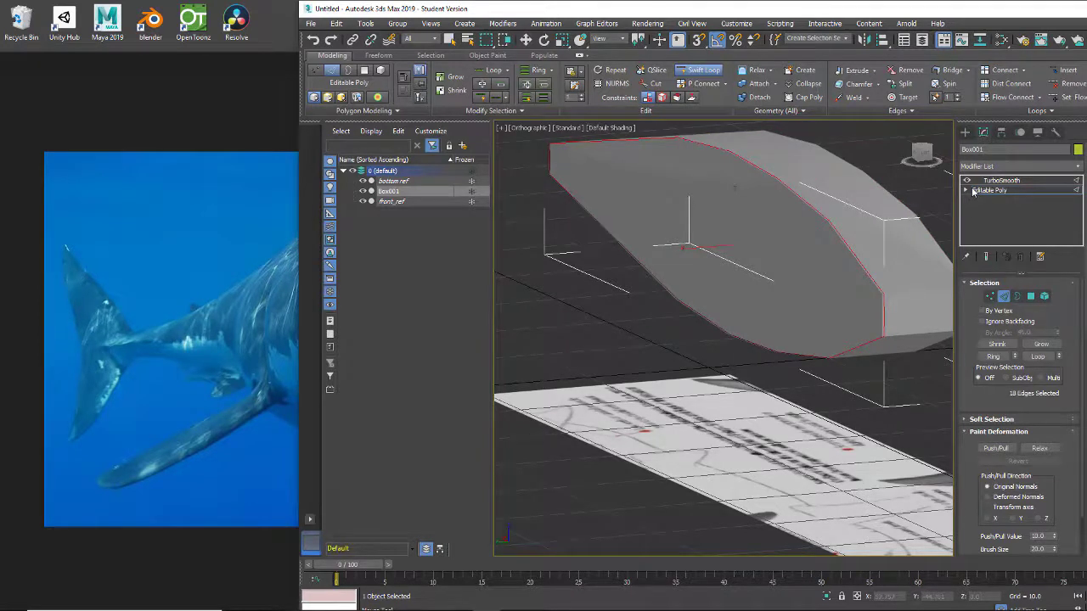
pyautogui.press('w')
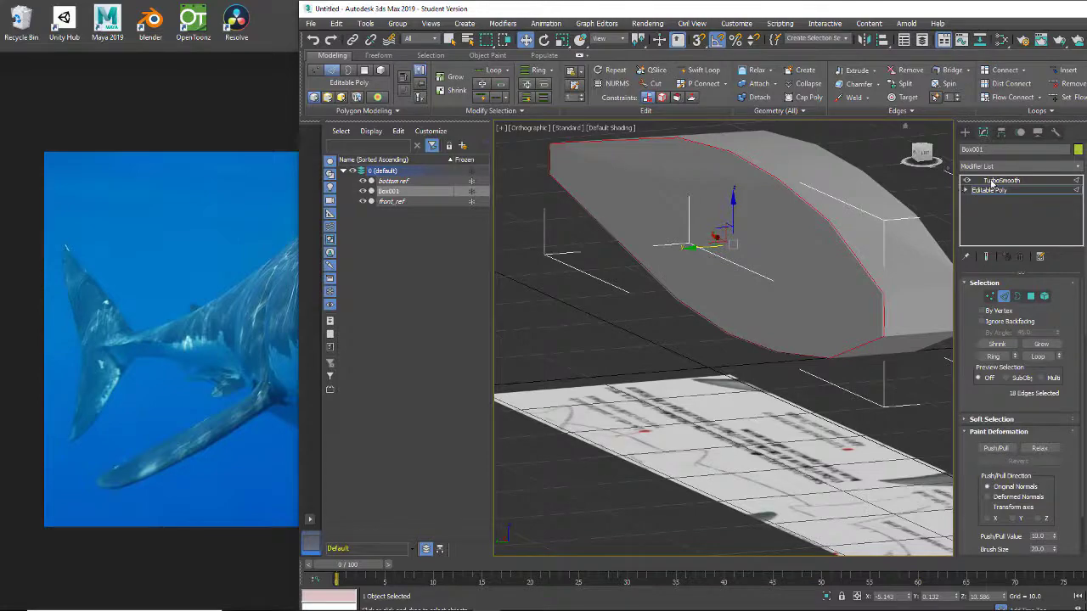
pyautogui.click(985, 257)
pyautogui.keyDown('alt'); pyautogui.moveTo(816, 416); pyautogui.dragTo(897, 366, button='middle'); pyautogui.keyUp('alt')
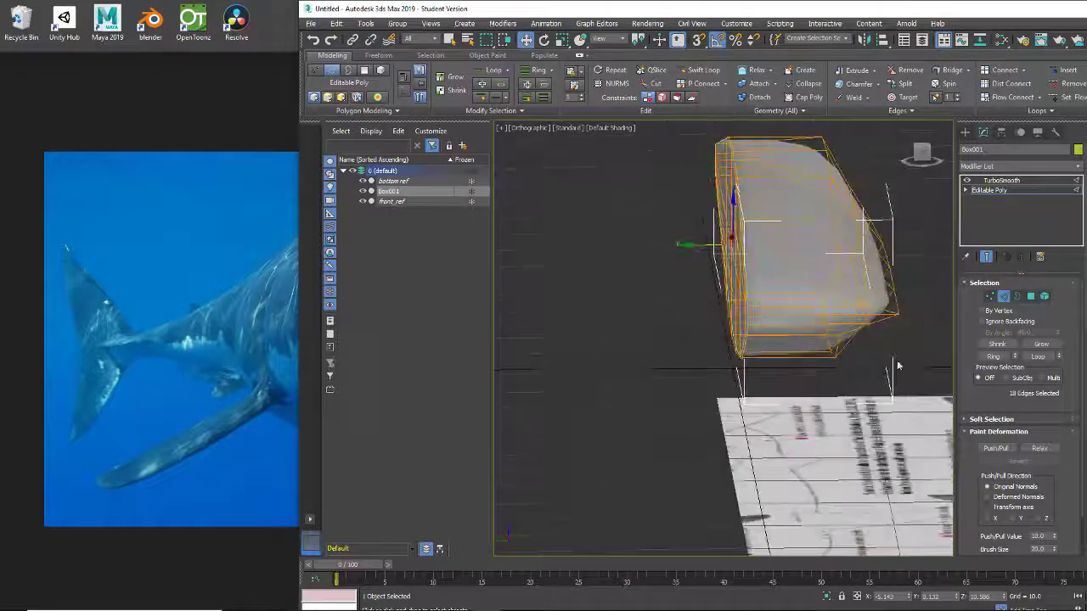
# Step: Return to the TurboSmooth level, hide the selection brackets, and compare the smoothed body's cross-section with the shark photo
pyautogui.click(994, 180)
pyautogui.keyDown('alt'); pyautogui.moveTo(849, 428); pyautogui.dragTo(800, 371, button='middle'); pyautogui.keyUp('alt')
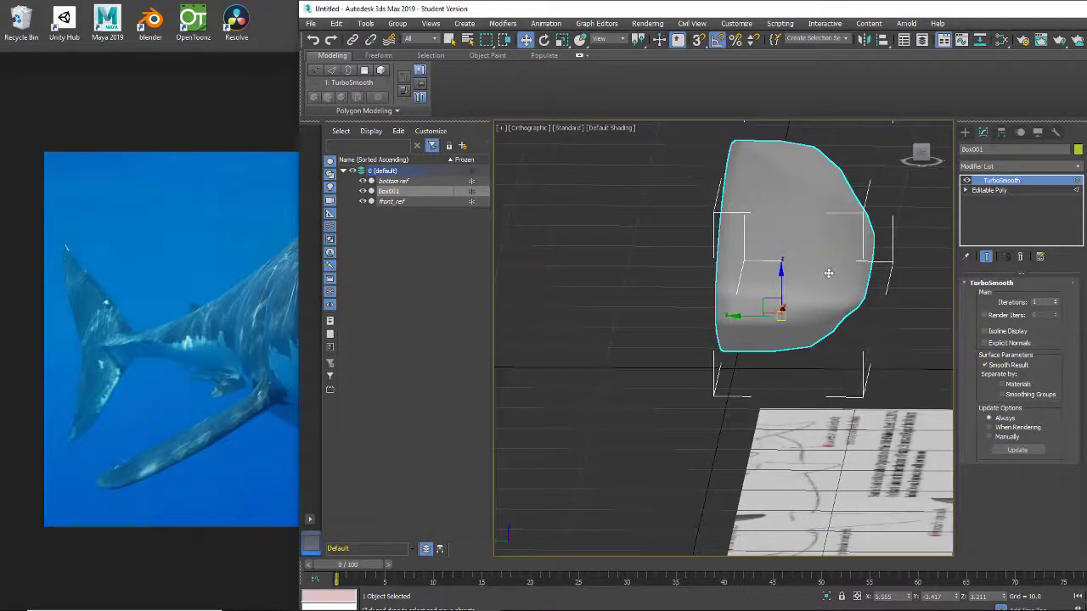
pyautogui.press('j')
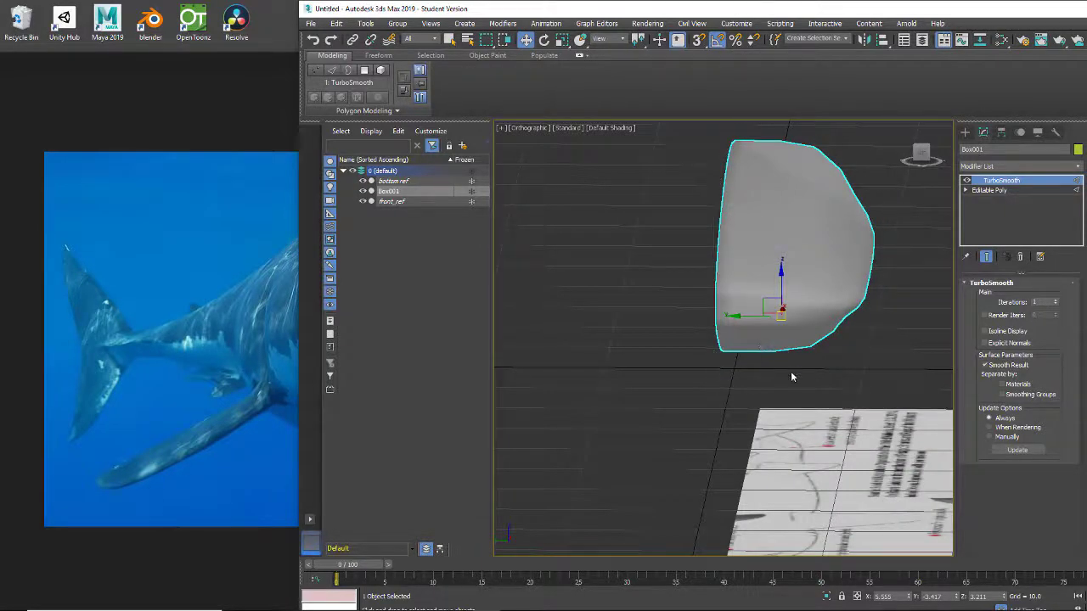
pyautogui.moveTo(809, 383)
pyautogui.keyDown('alt'); pyautogui.mouseDown(button='middle')
pyautogui.moveTo(757, 394)
pyautogui.moveTo(809, 399)
pyautogui.moveTo(808, 368)
pyautogui.moveTo(801, 383)
pyautogui.moveTo(785, 375)
pyautogui.moveTo(800, 381)
pyautogui.mouseUp(button='middle'); pyautogui.keyUp('alt')
pyautogui.click(229, 318)
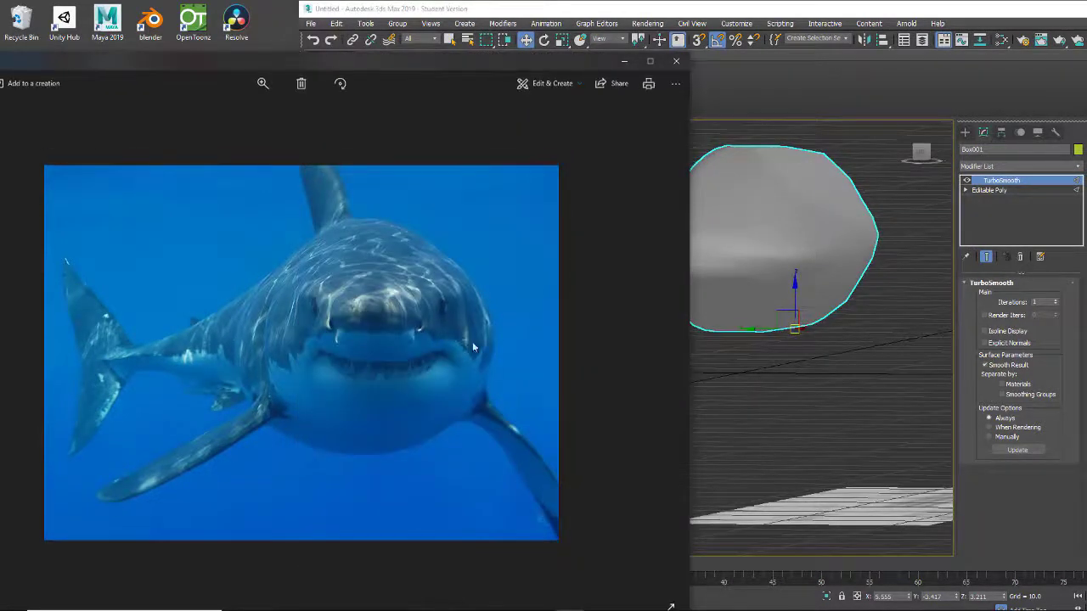
pyautogui.click(849, 348)
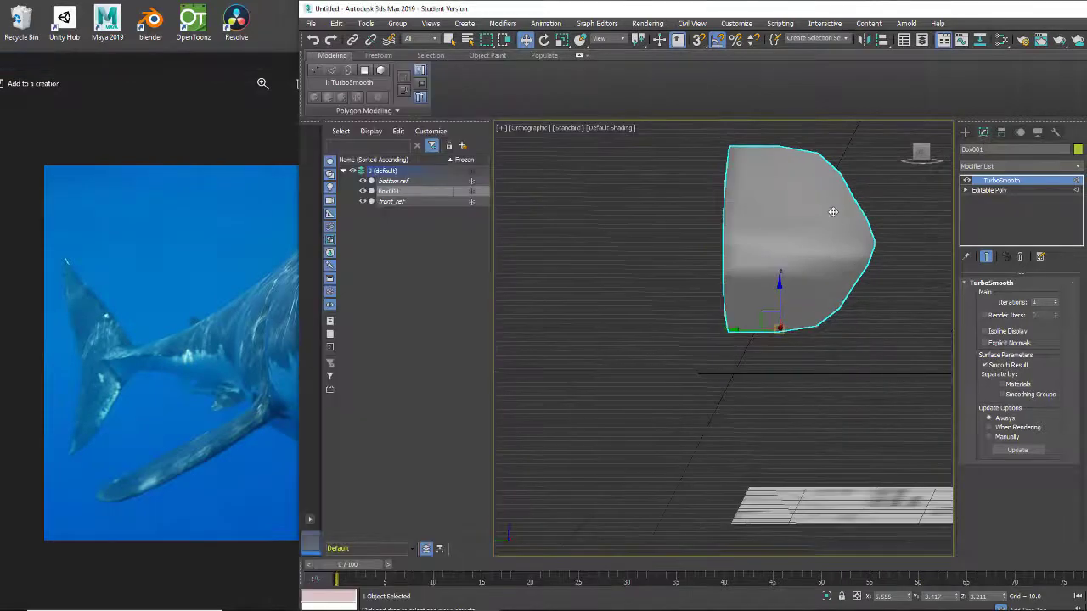
pyautogui.click(247, 342)
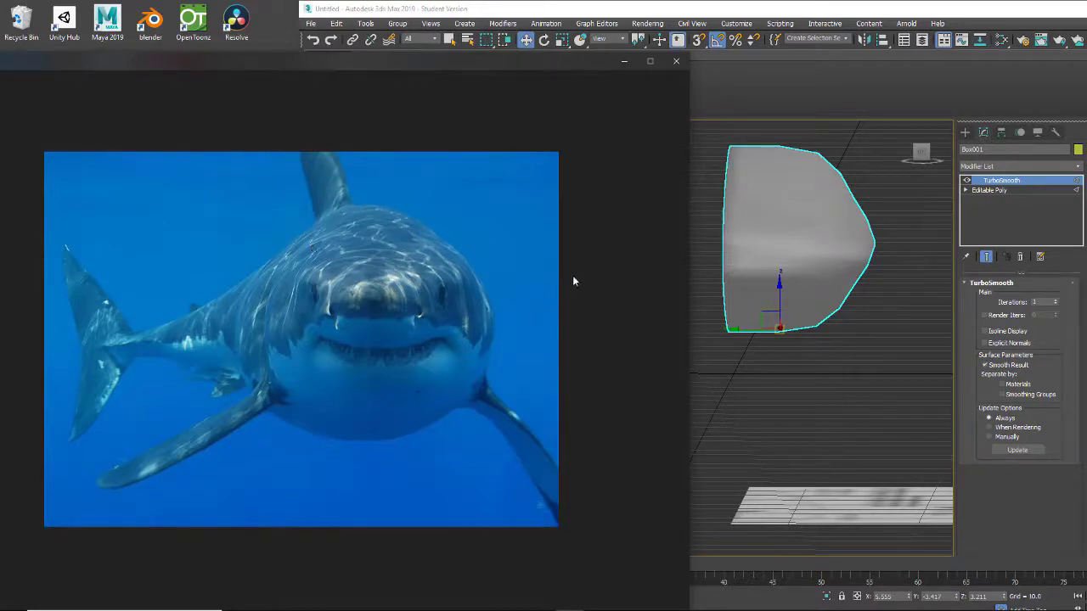
pyautogui.keyDown('alt'); pyautogui.moveTo(770, 375); pyautogui.dragTo(634, 408, button='middle'); pyautogui.keyUp('alt')
pyautogui.scroll(-5, 653, 390)
pyautogui.scroll(-3, 637, 396)
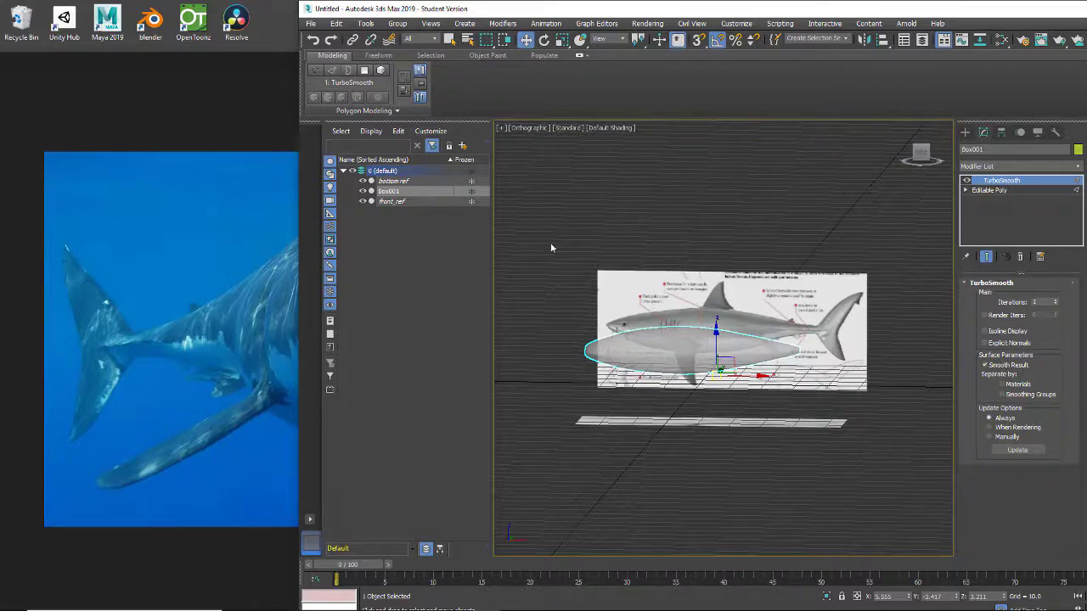
# Step: Show the body with Edged Faces in the Front view and return to its Editable Poly level with TurboSmooth hidden
pyautogui.press('f')
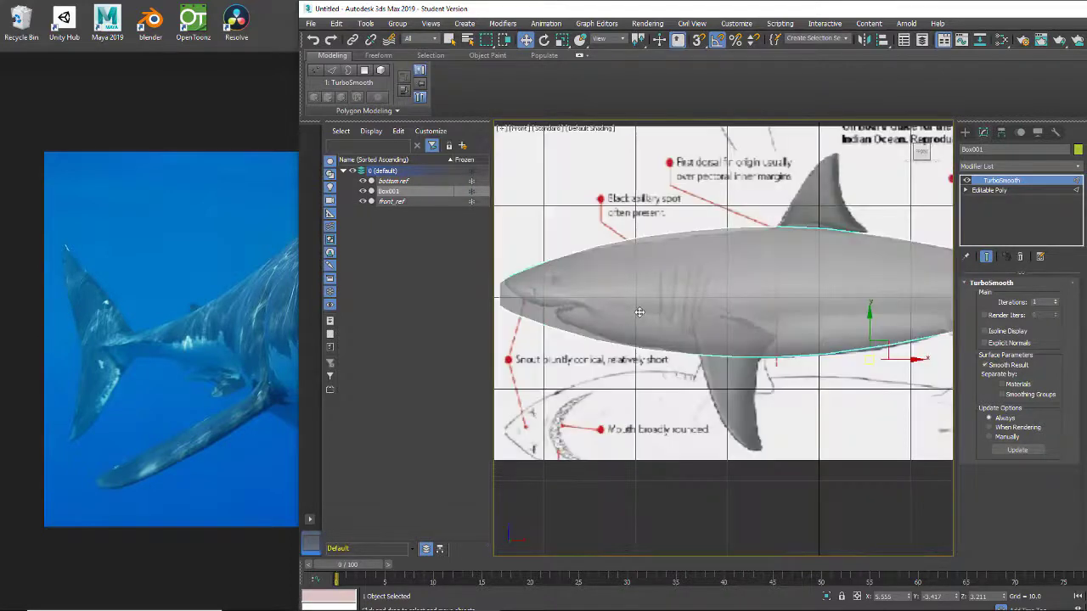
pyautogui.moveTo(630, 316); pyautogui.dragTo(583, 300, button='middle')
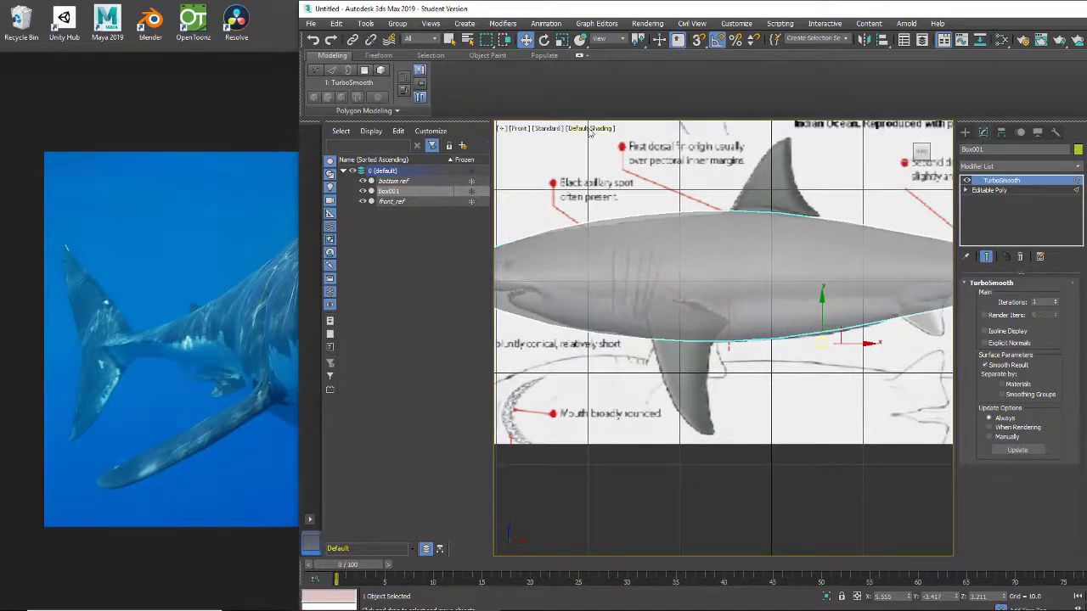
pyautogui.click(592, 129)
pyautogui.click(613, 255)
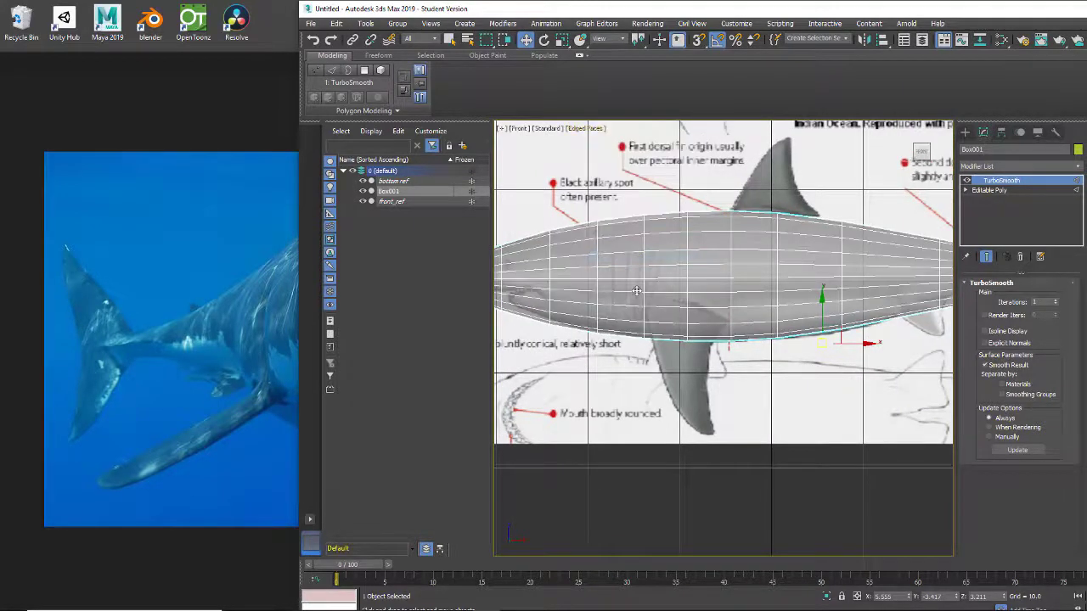
pyautogui.click(967, 180)
pyautogui.click(985, 189)
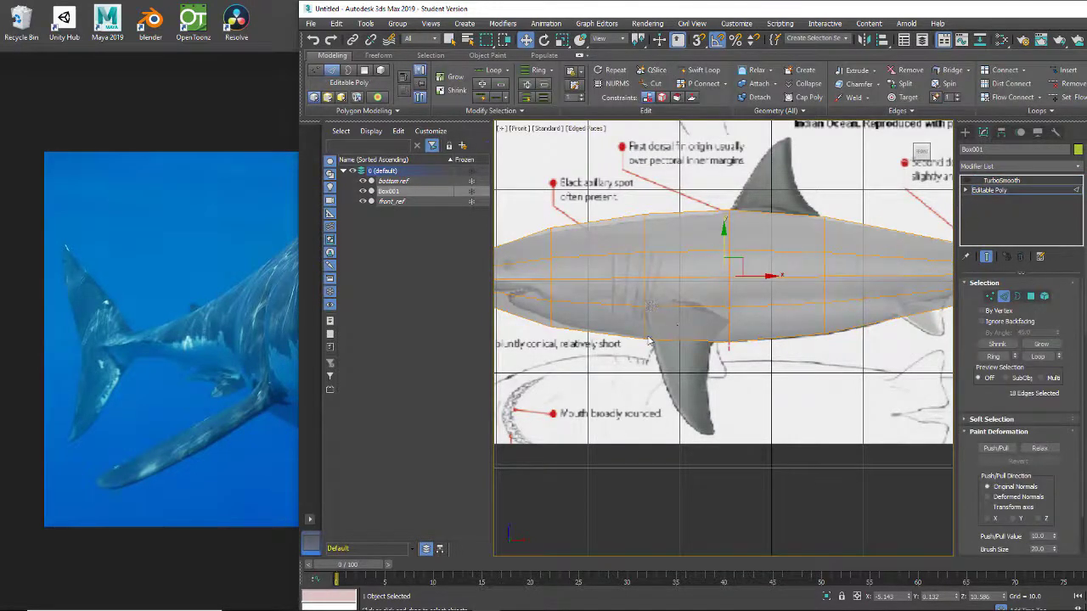
# Step: Move the single body vertex at the pectoral fin's rear edge down to follow the fin base in the Front view
pyautogui.moveTo(650, 340)
pyautogui.keyDown('alt'); pyautogui.mouseDown(button='middle')
pyautogui.moveTo(716, 346)
pyautogui.moveTo(629, 336)
pyautogui.mouseUp(button='middle'); pyautogui.keyUp('alt')
pyautogui.press('f')
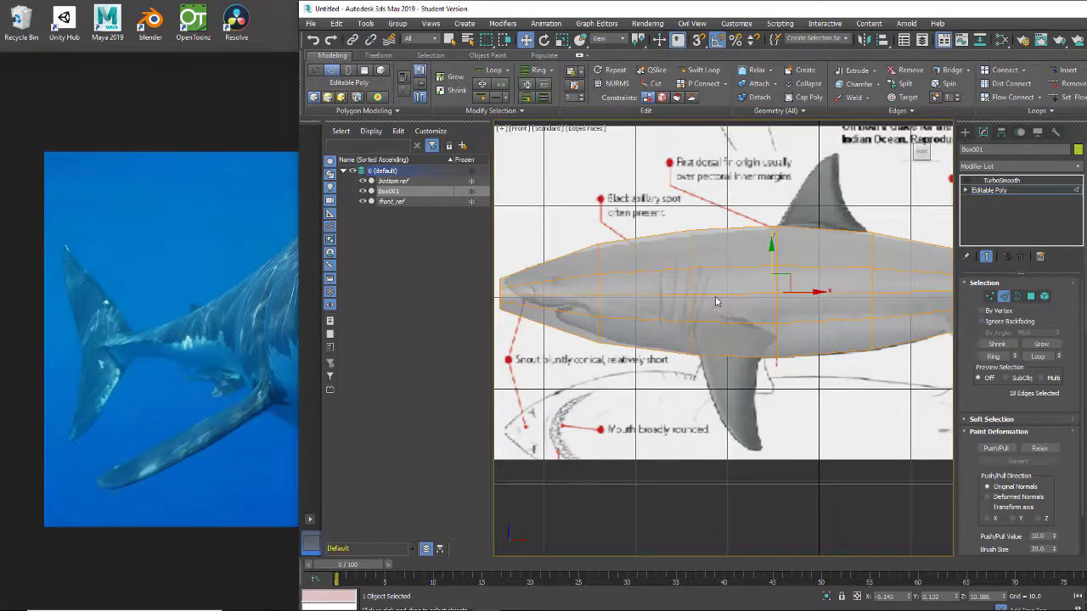
pyautogui.keyDown('alt'); pyautogui.moveTo(700, 329); pyautogui.dragTo(736, 347, button='middle'); pyautogui.keyUp('alt')
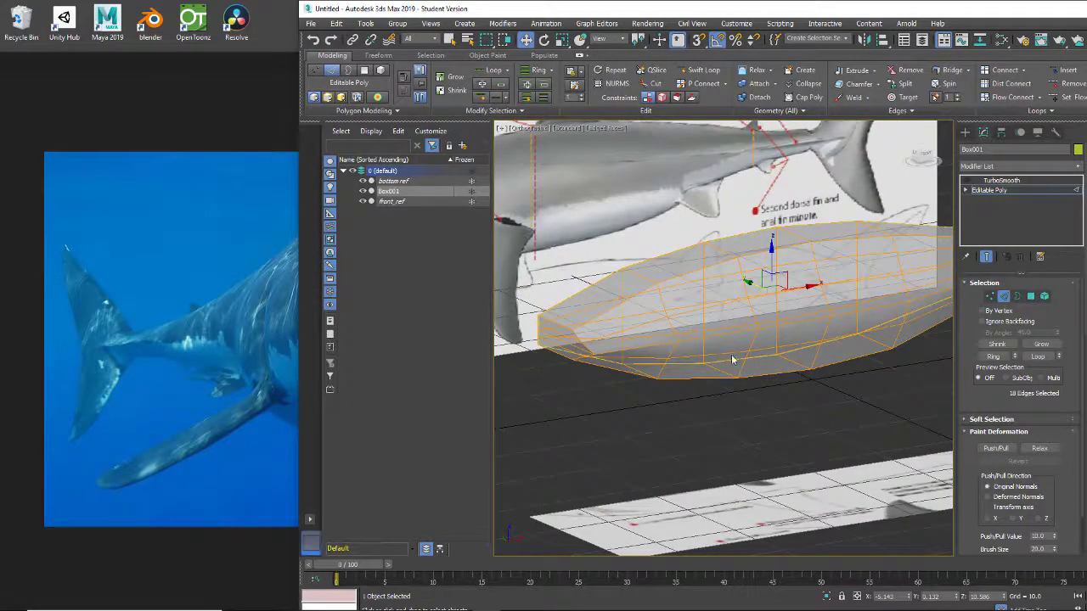
pyautogui.keyDown('alt'); pyautogui.moveTo(677, 357); pyautogui.dragTo(621, 362, button='middle'); pyautogui.keyUp('alt')
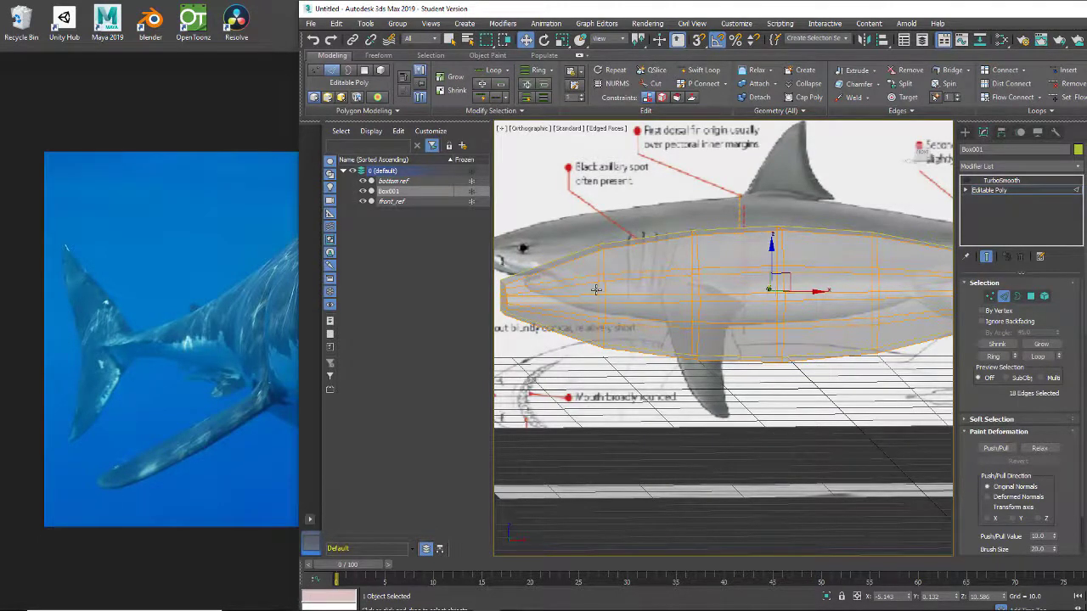
pyautogui.press('f')
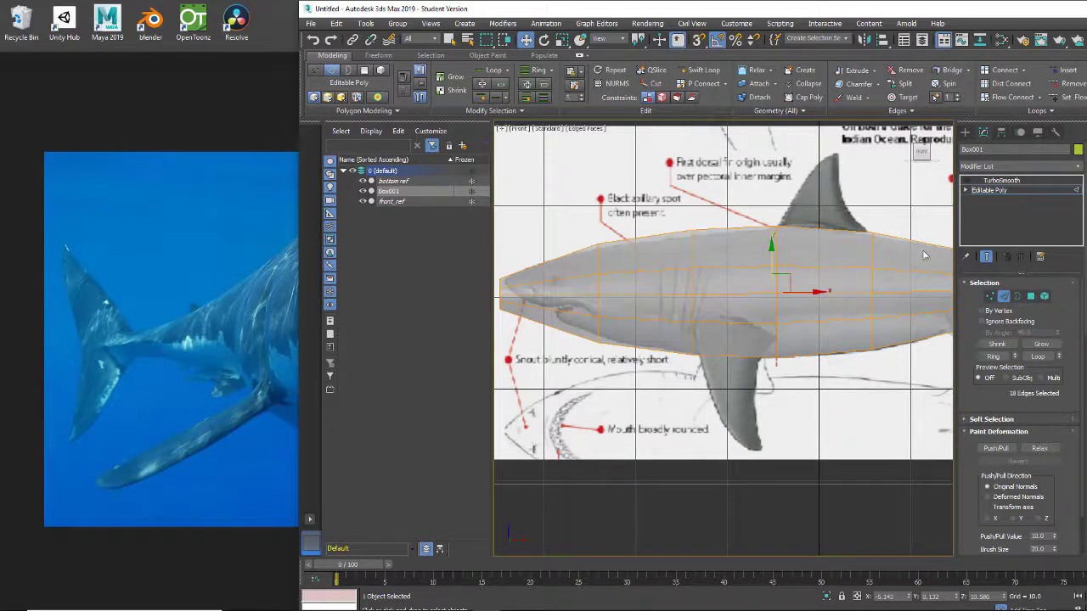
pyautogui.click(989, 296)
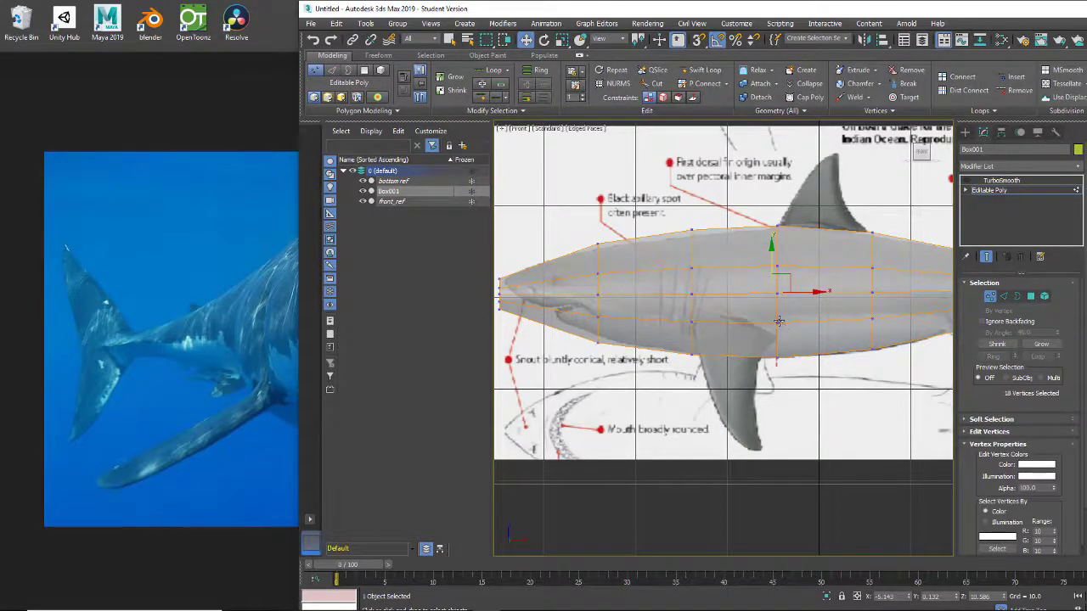
pyautogui.click(779, 321)
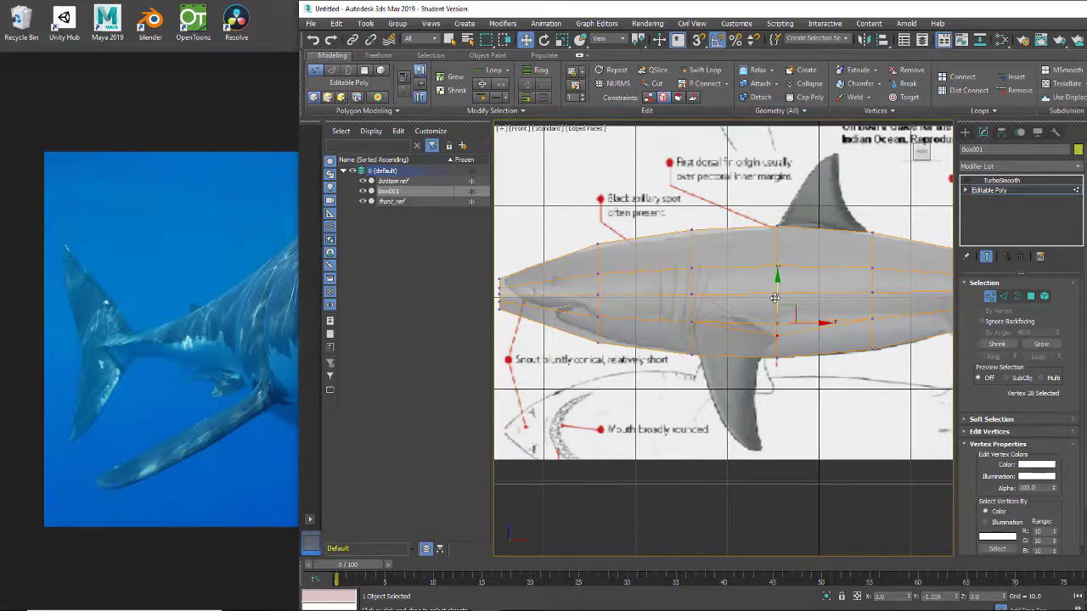
pyautogui.moveTo(774, 298); pyautogui.dragTo(774, 299)
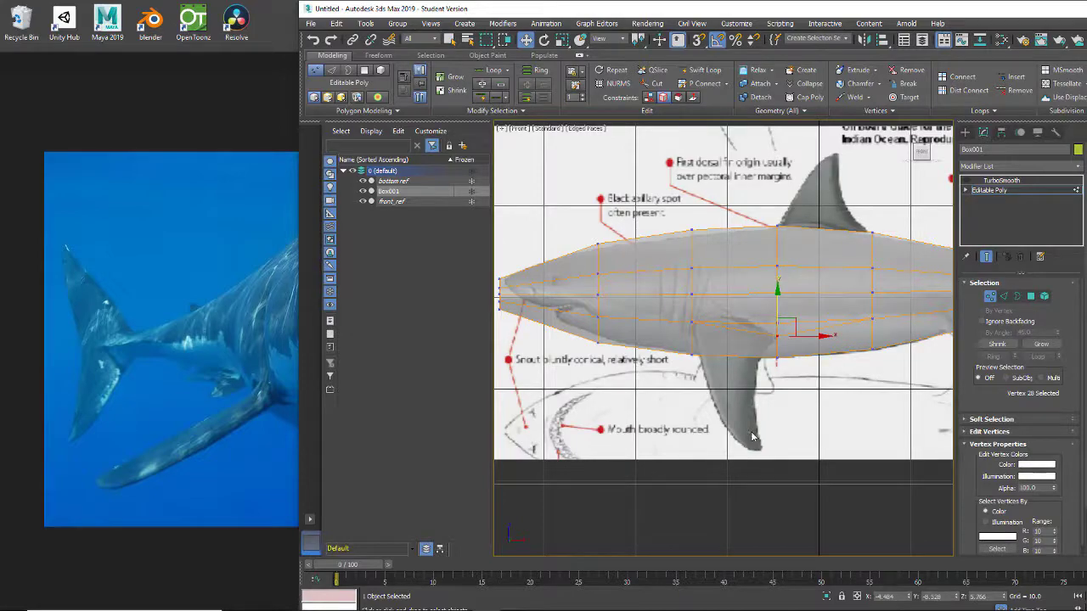
# Step: Examine the body mesh against the fin positions in the reference image, from the pectoral fin to the tail
pyautogui.moveTo(728, 440)
pyautogui.keyDown('alt'); pyautogui.mouseDown(button='middle')
pyautogui.moveTo(824, 441)
pyautogui.moveTo(732, 439)
pyautogui.moveTo(722, 378)
pyautogui.moveTo(751, 442)
pyautogui.moveTo(730, 443)
pyautogui.moveTo(708, 383)
pyautogui.mouseUp(button='middle'); pyautogui.keyUp('alt')
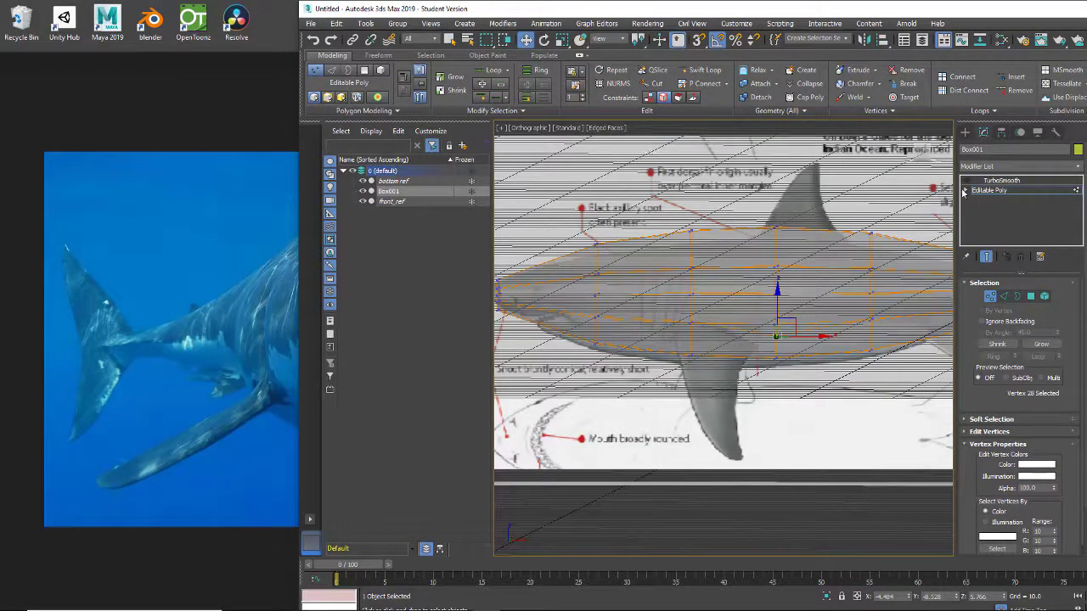
pyautogui.press('f')
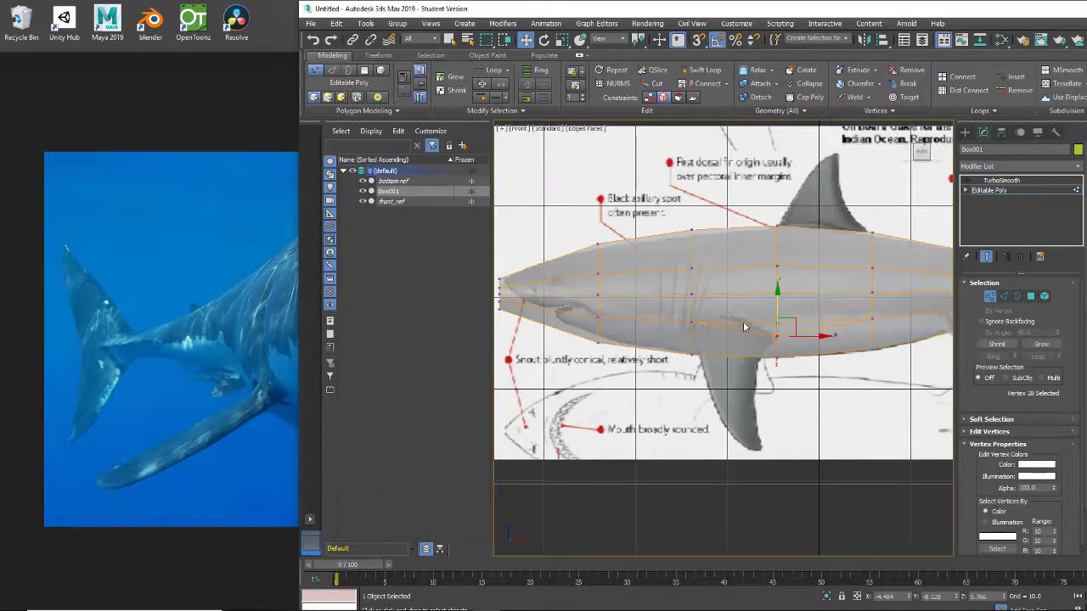
pyautogui.scroll(2, 733, 344)
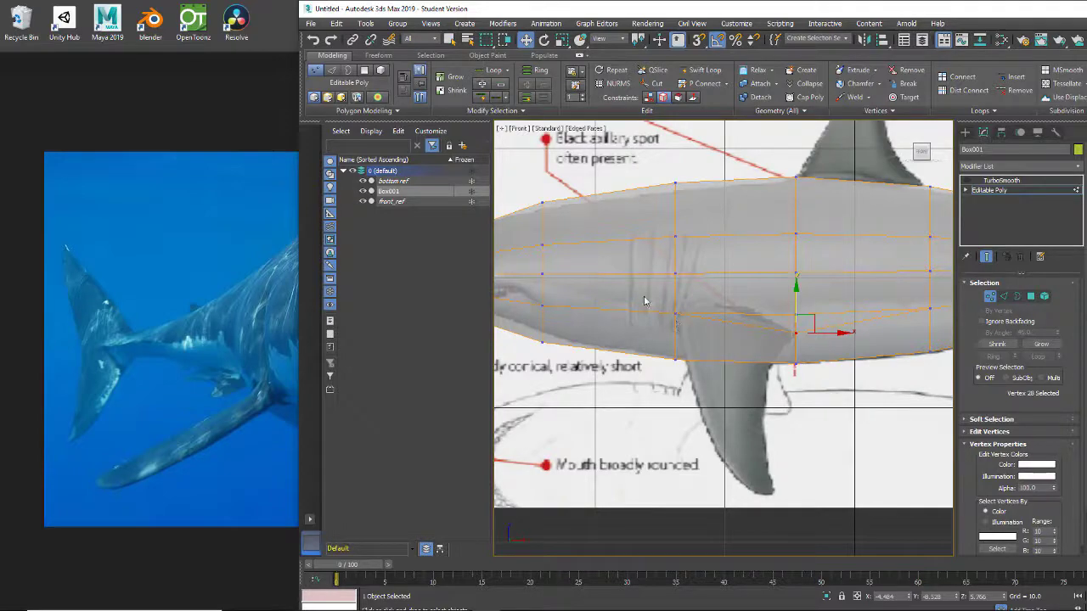
pyautogui.moveTo(668, 350)
pyautogui.keyDown('alt'); pyautogui.mouseDown(button='middle')
pyautogui.moveTo(749, 348)
pyautogui.moveTo(679, 361)
pyautogui.mouseUp(button='middle'); pyautogui.keyUp('alt')
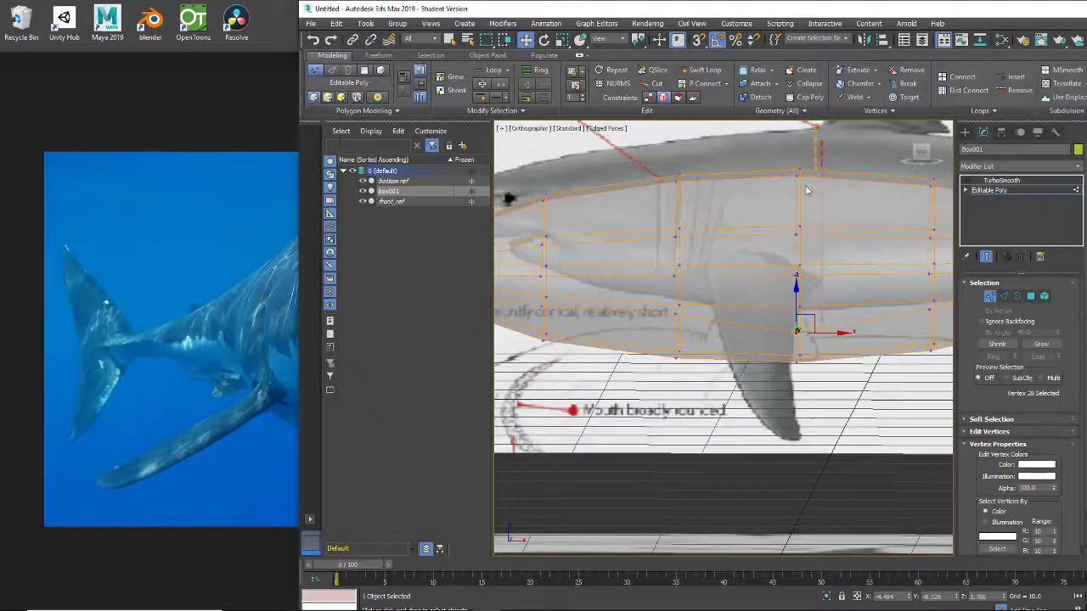
pyautogui.scroll(-5, 790, 252)
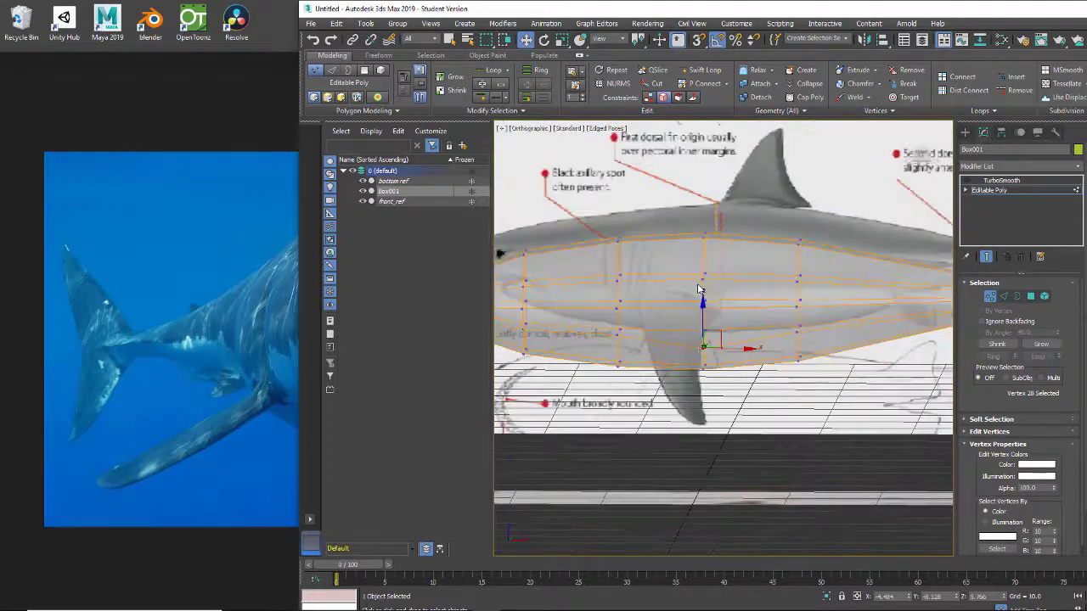
pyautogui.moveTo(764, 285); pyautogui.dragTo(722, 286, button='middle')
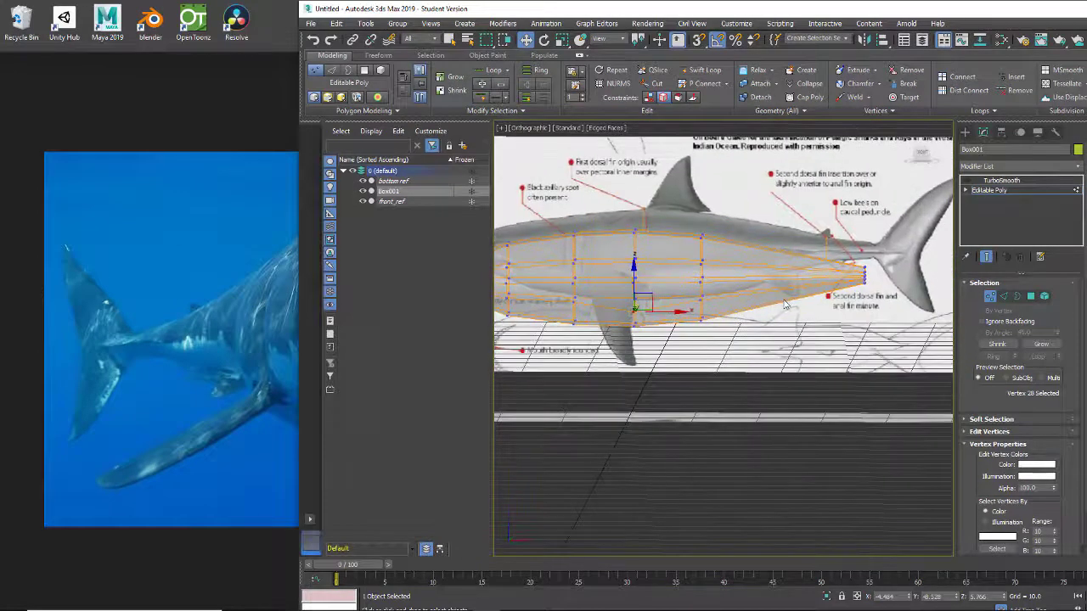
pyautogui.scroll(2, 772, 308)
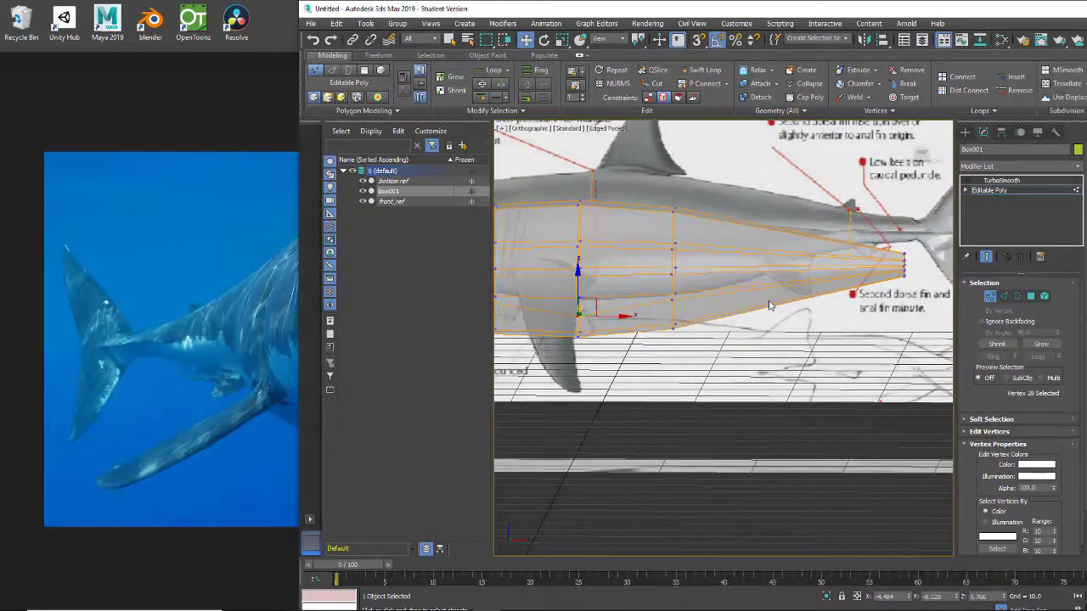
pyautogui.press('f')
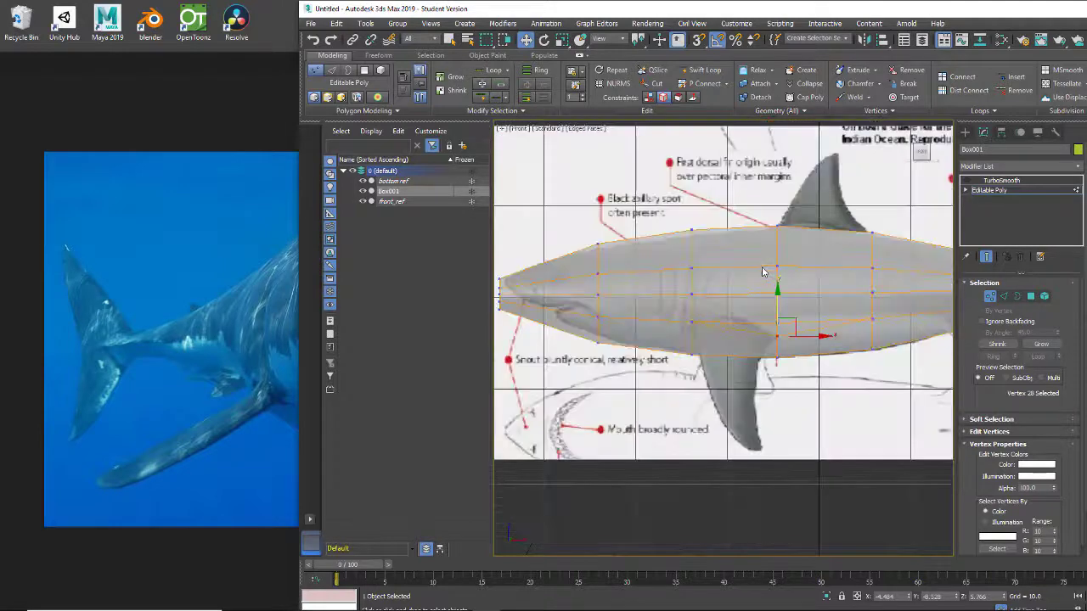
# Step: Insert two vertical edge loops around the pelvic fin's base and one lengthwise loop along the lower body with Swift Loop
pyautogui.moveTo(842, 312); pyautogui.dragTo(704, 315, button='middle')
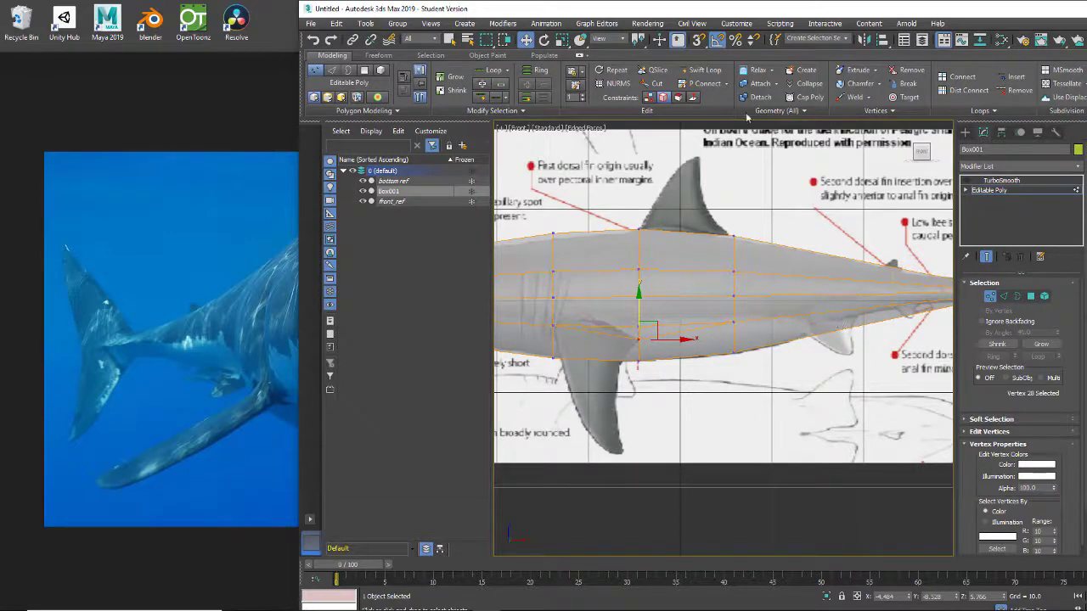
pyautogui.click(701, 70)
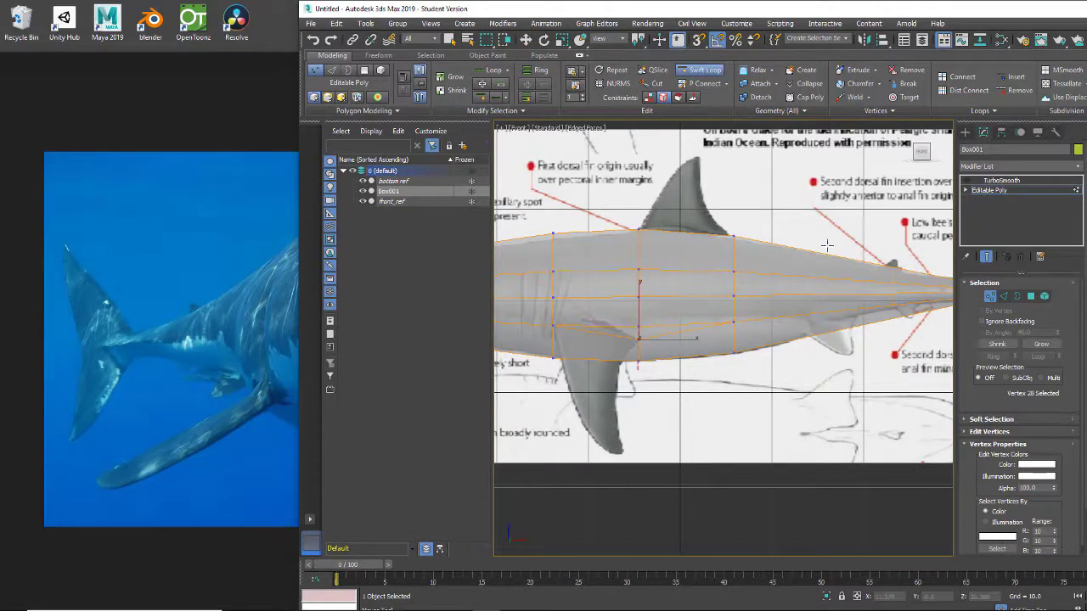
pyautogui.click(805, 290)
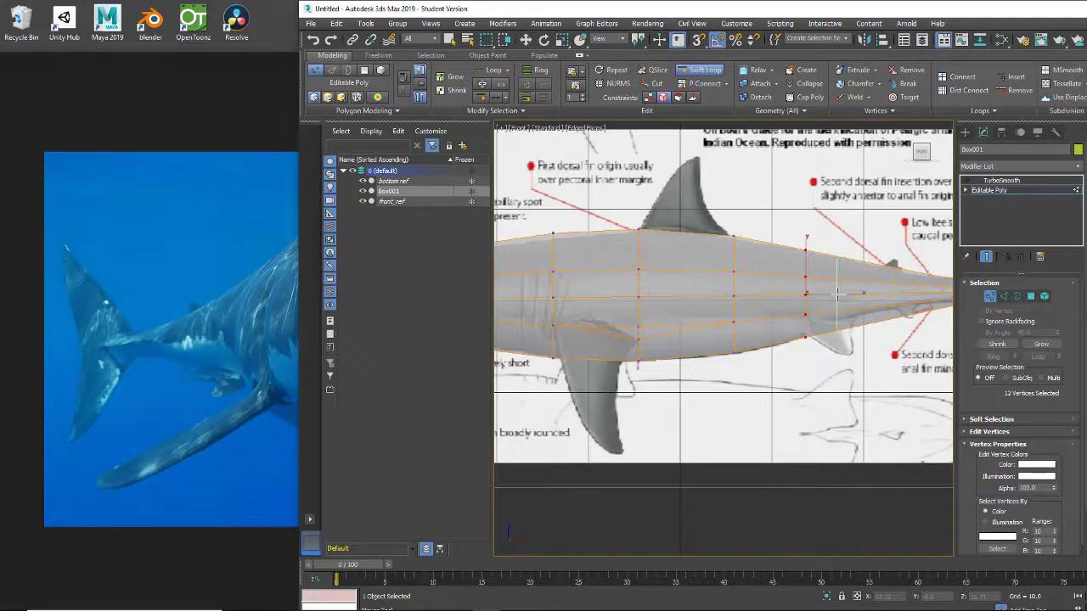
pyautogui.click(837, 294)
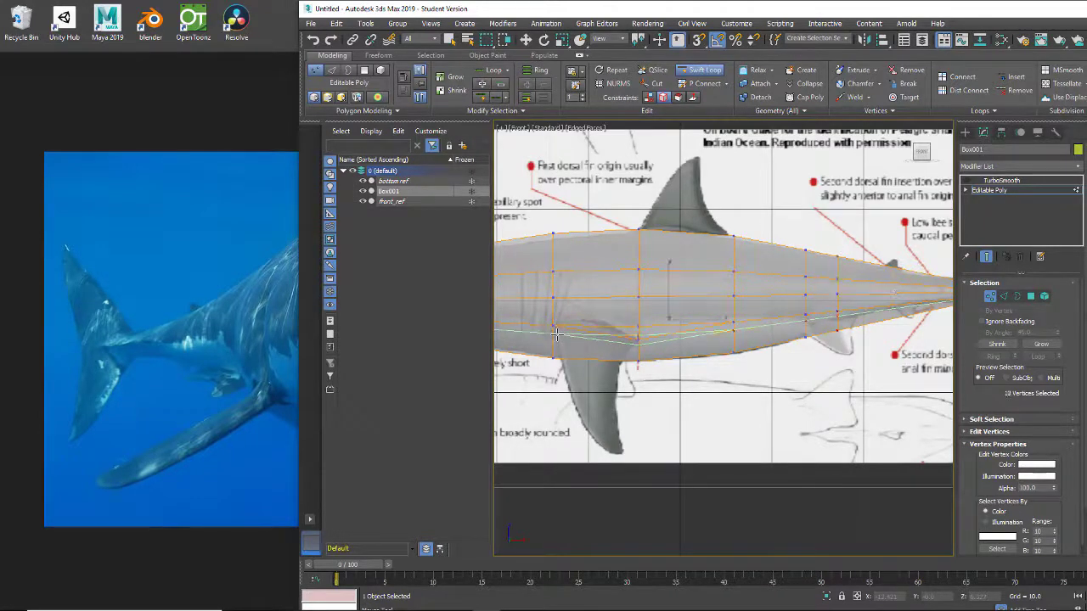
pyautogui.click(556, 332)
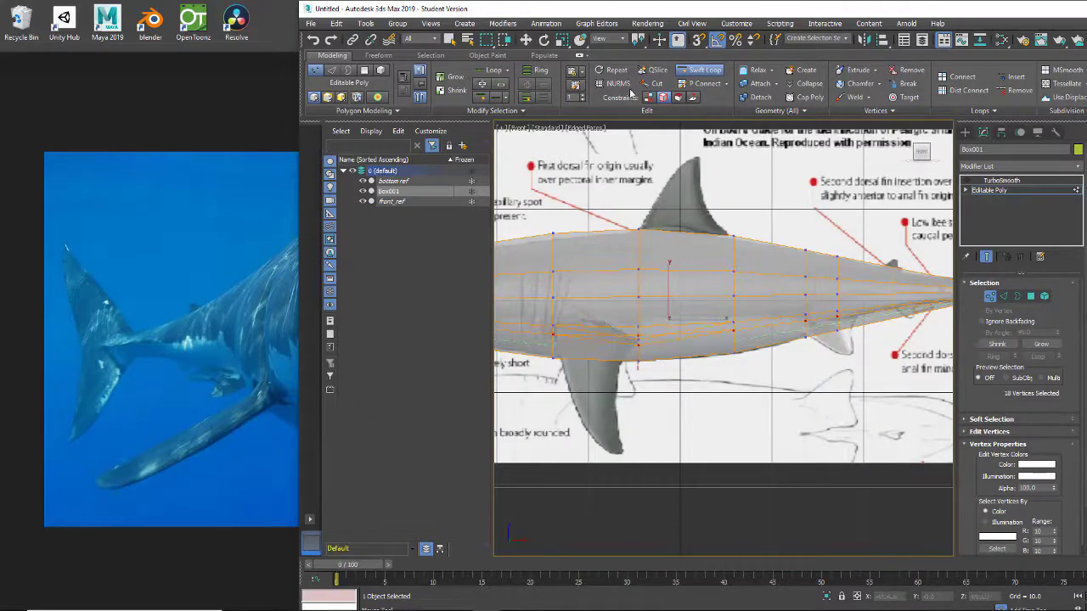
pyautogui.click(696, 73)
pyautogui.press('w')
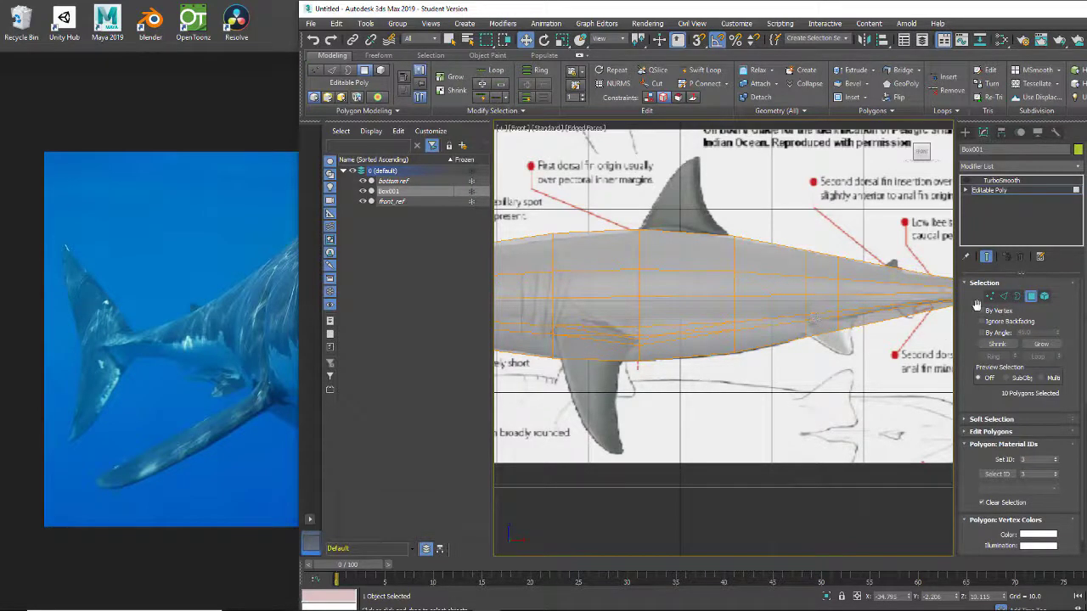
# Step: Lower the lower-side vertices of the two new vertical loops to outline the pelvic fin's base
pyautogui.press('1')
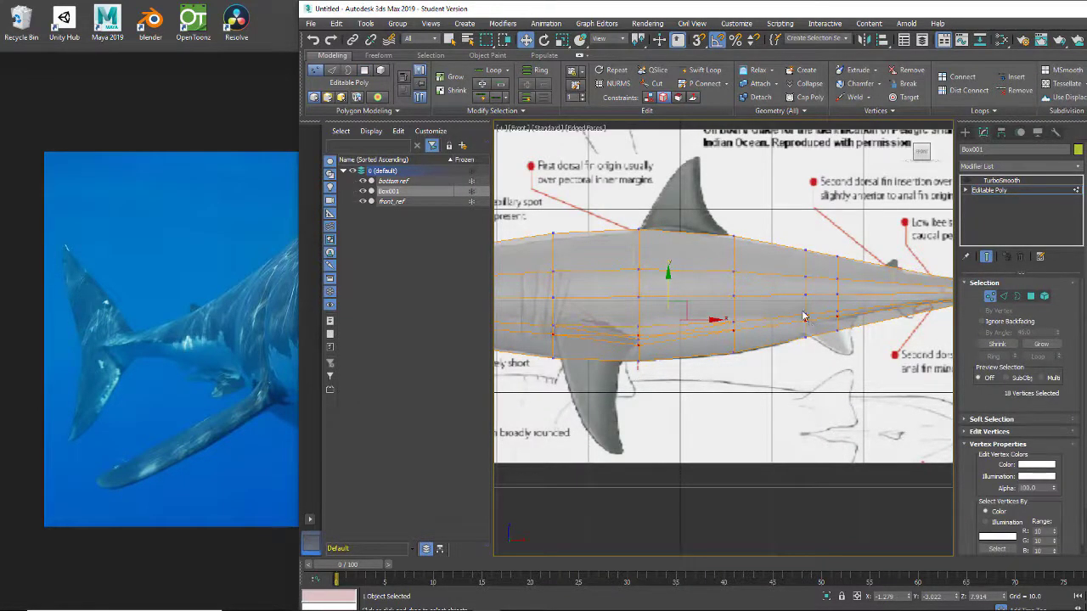
pyautogui.moveTo(799, 309); pyautogui.dragTo(813, 338)
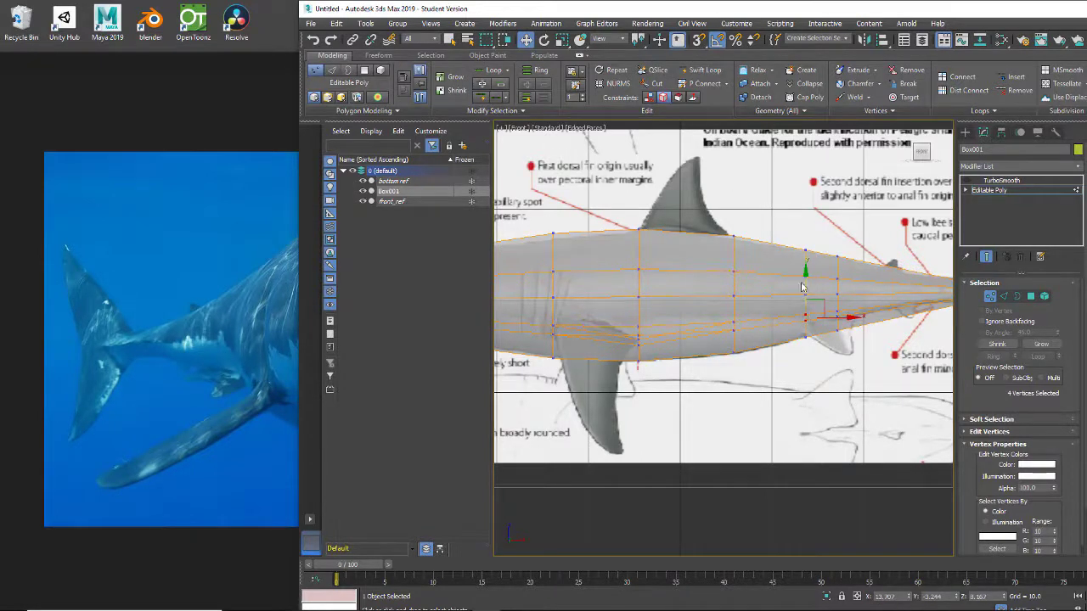
pyautogui.moveTo(805, 280); pyautogui.dragTo(804, 291)
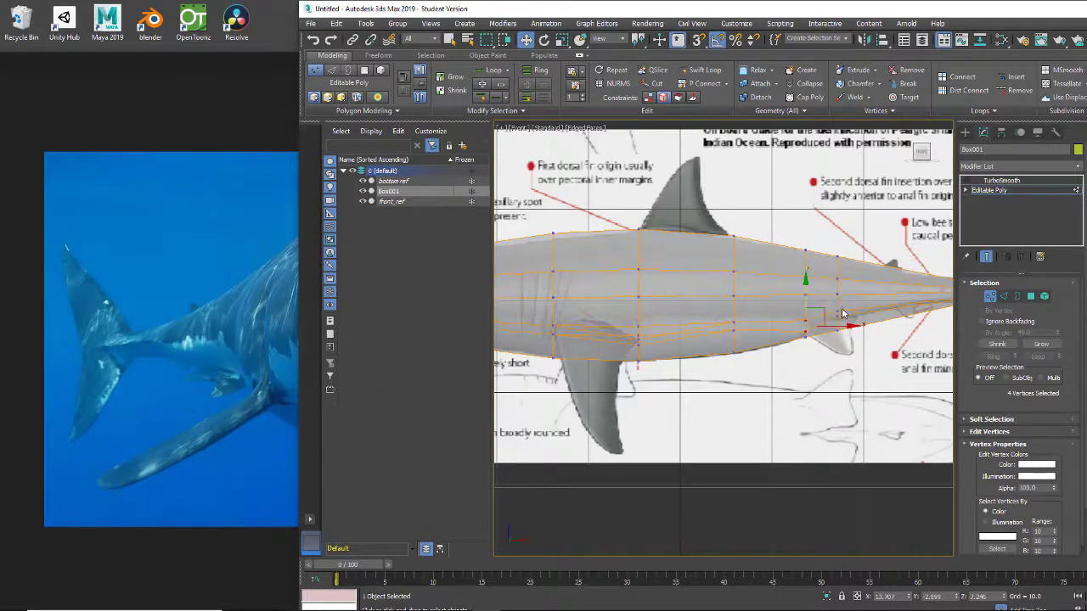
pyautogui.moveTo(845, 324); pyautogui.dragTo(837, 290)
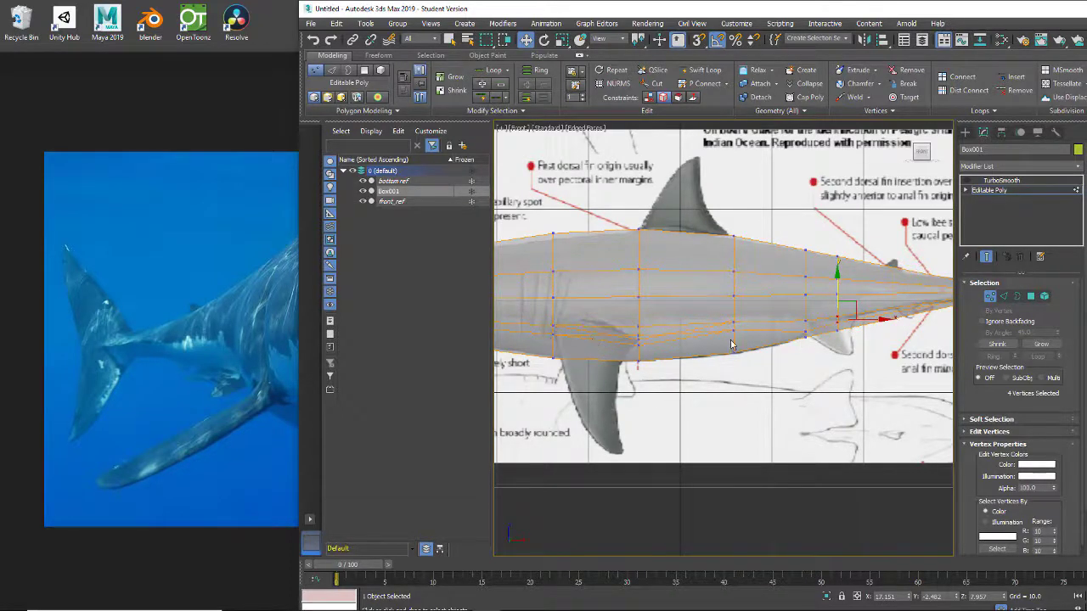
# Step: Extrude the single underside polygon at the pelvic fin's base with a height of 0.784
pyautogui.press('4')
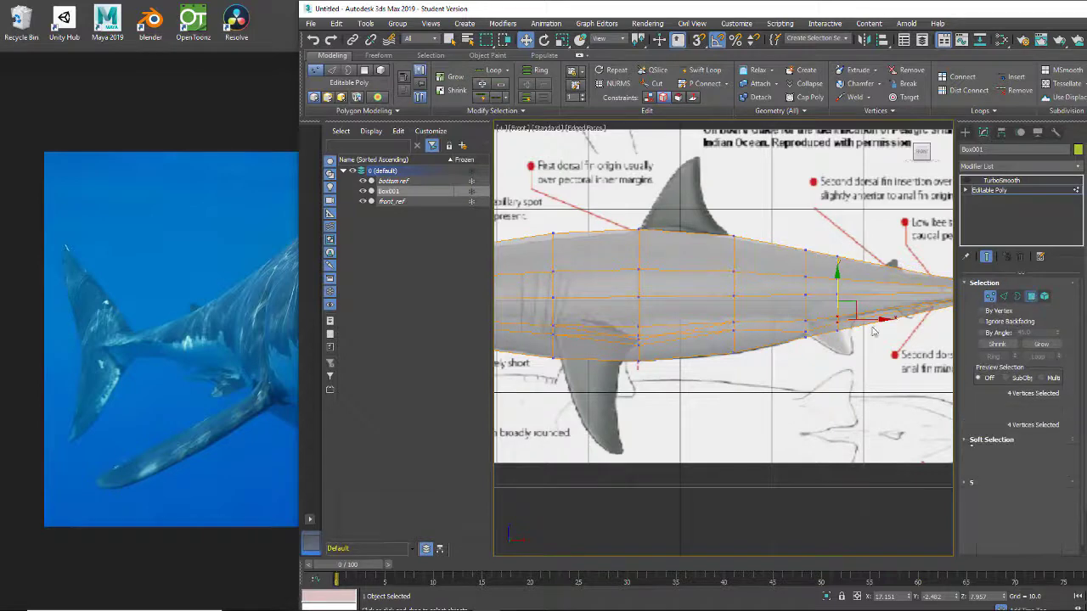
pyautogui.click(822, 330)
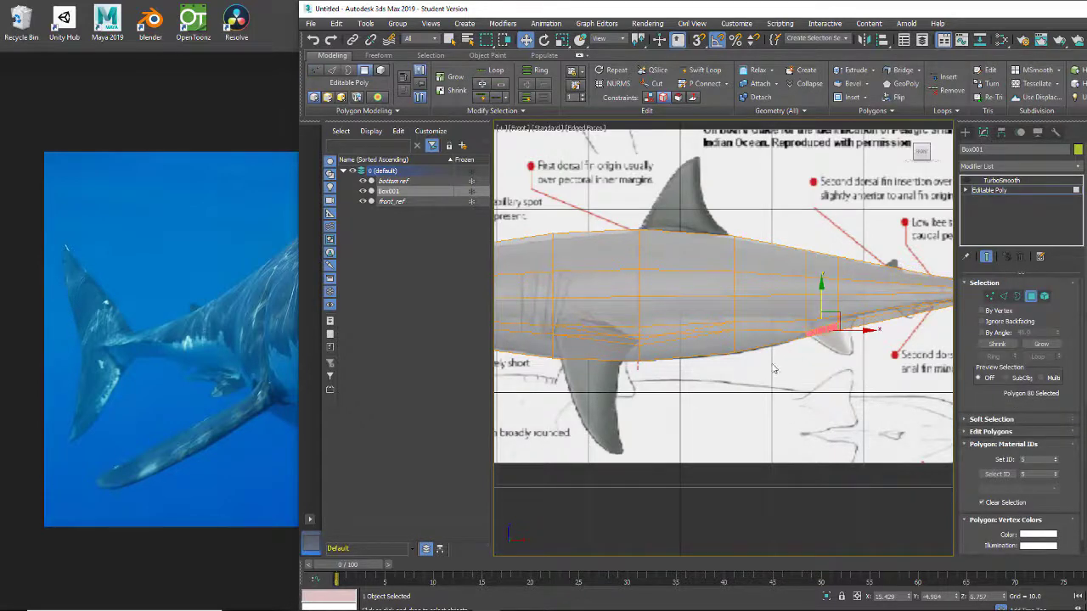
pyautogui.keyDown('alt'); pyautogui.moveTo(756, 399); pyautogui.dragTo(791, 410, button='middle'); pyautogui.keyUp('alt')
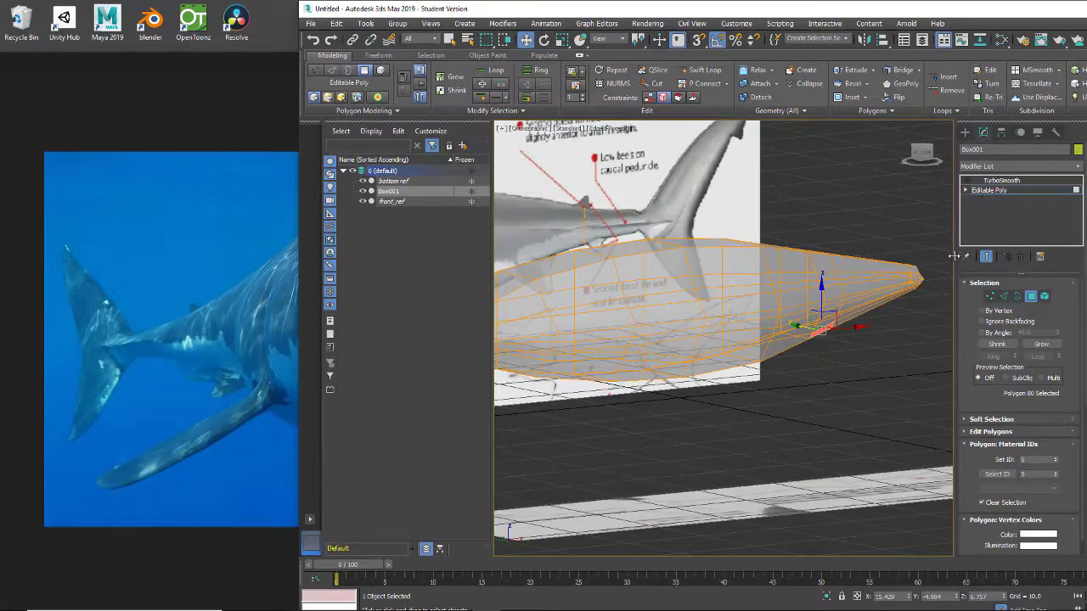
pyautogui.moveTo(954, 256)
pyautogui.mouseDown()
pyautogui.moveTo(730, 263)
pyautogui.moveTo(839, 277)
pyautogui.mouseUp()
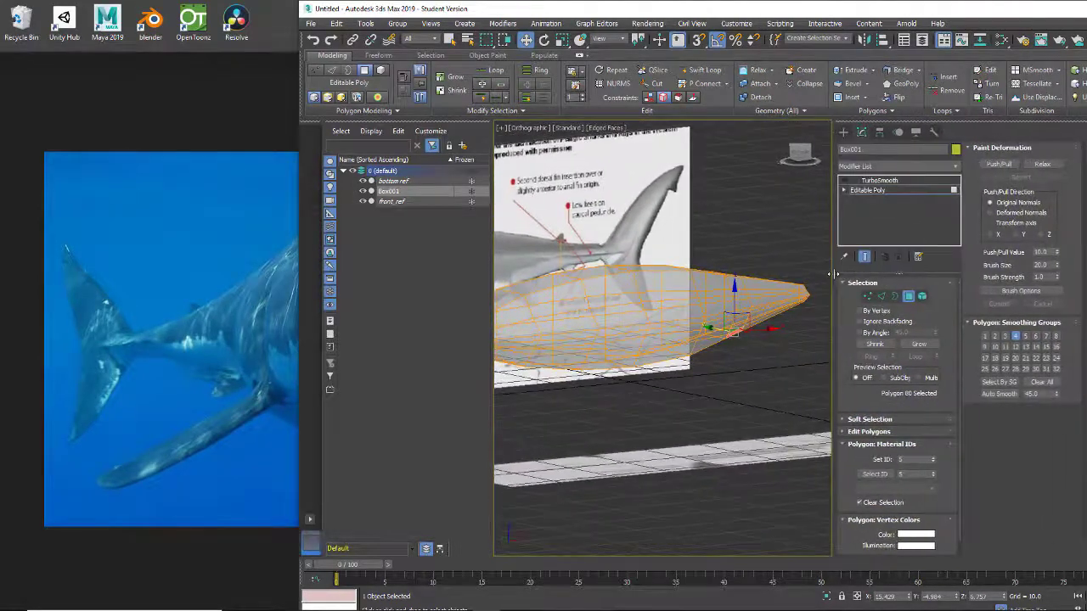
pyautogui.click(862, 432)
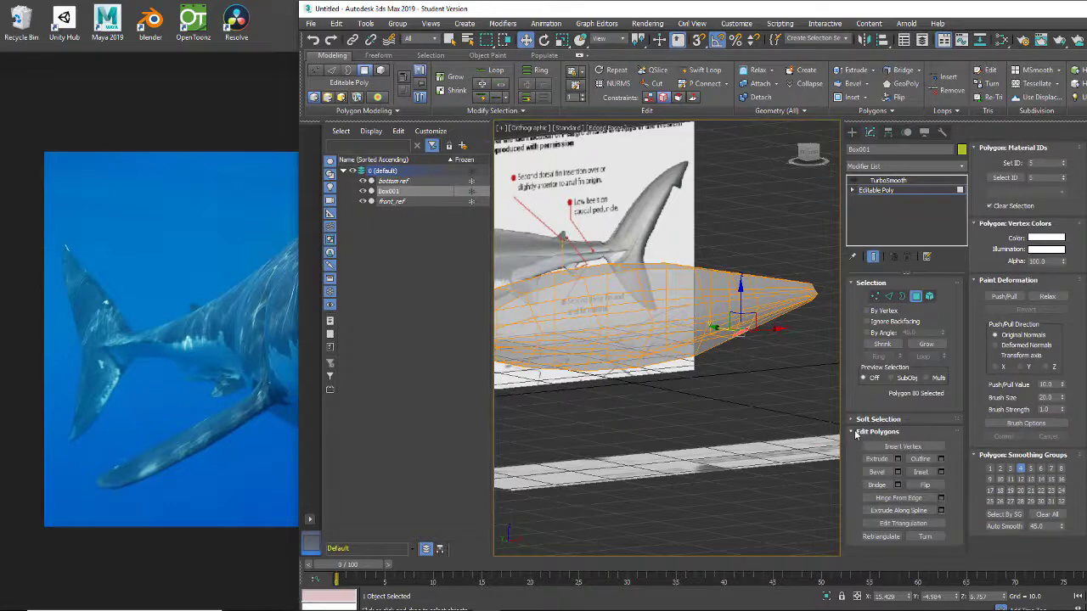
pyautogui.click(898, 460)
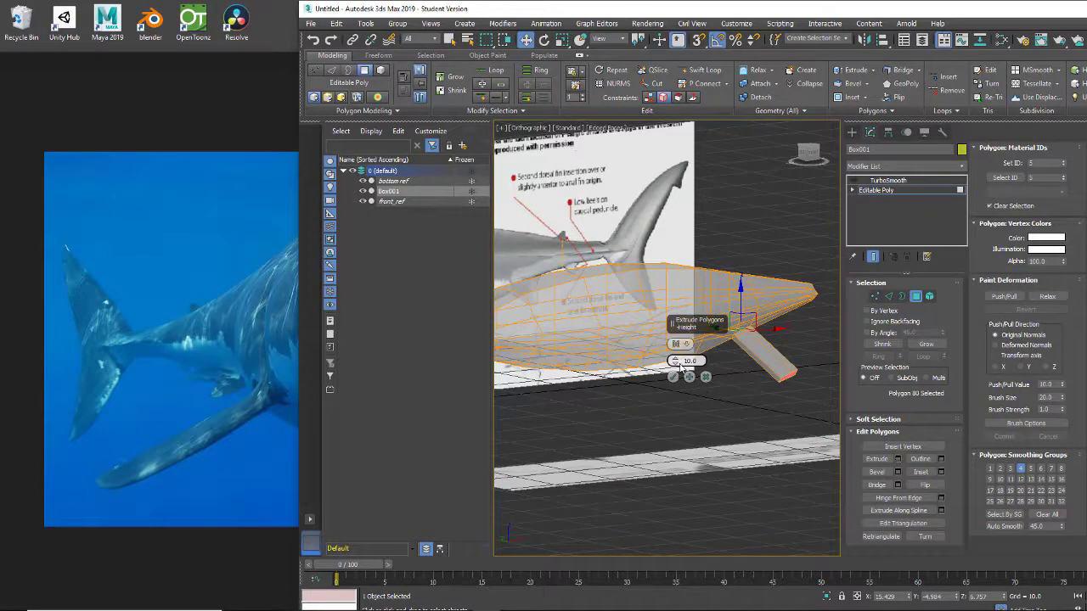
pyautogui.scroll(2, 764, 406)
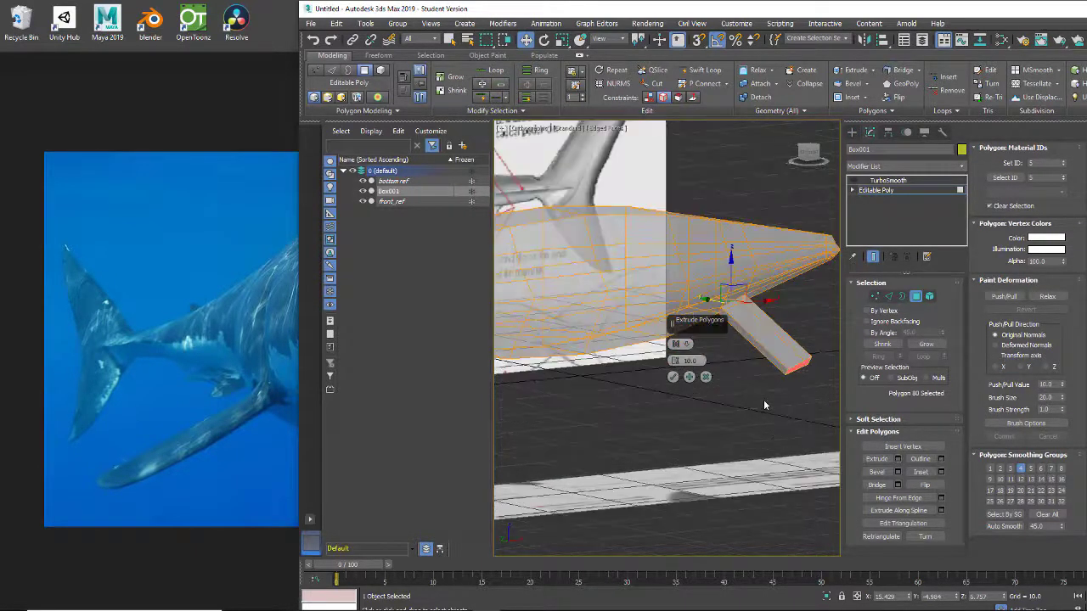
pyautogui.keyDown('alt'); pyautogui.moveTo(767, 405); pyautogui.dragTo(737, 419, button='middle'); pyautogui.keyUp('alt')
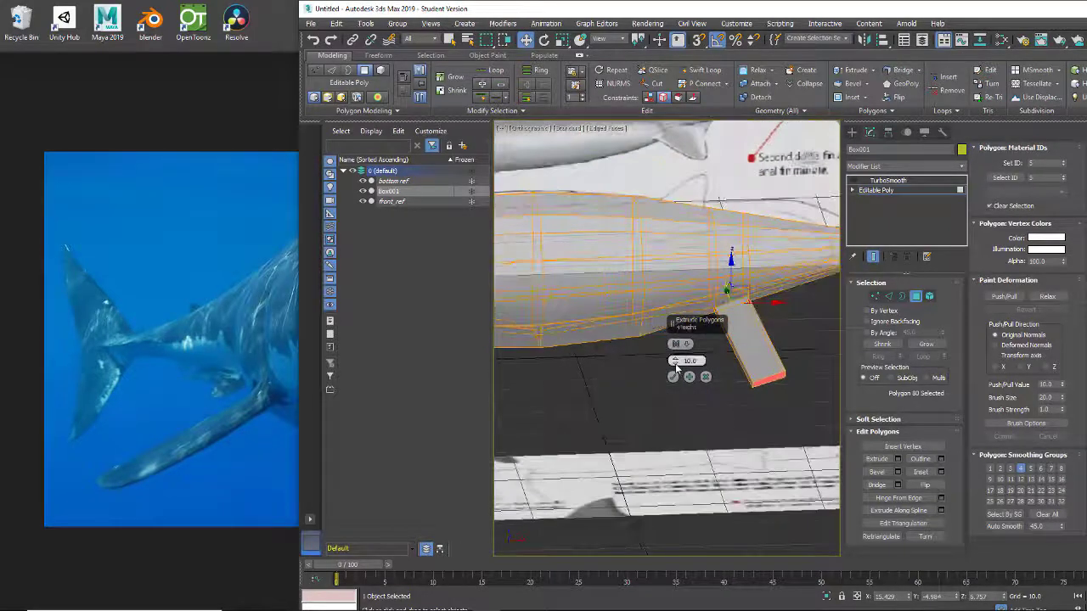
pyautogui.moveTo(675, 361); pyautogui.dragTo(705, 455)
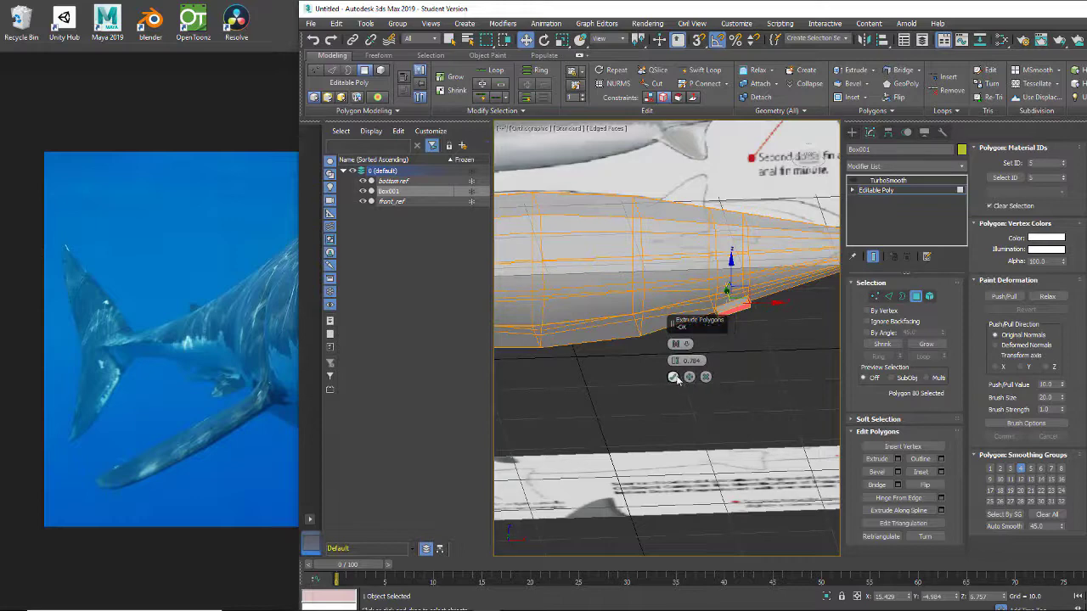
pyautogui.click(672, 377)
pyautogui.keyDown('alt'); pyautogui.moveTo(636, 388); pyautogui.dragTo(701, 344, button='middle'); pyautogui.keyUp('alt')
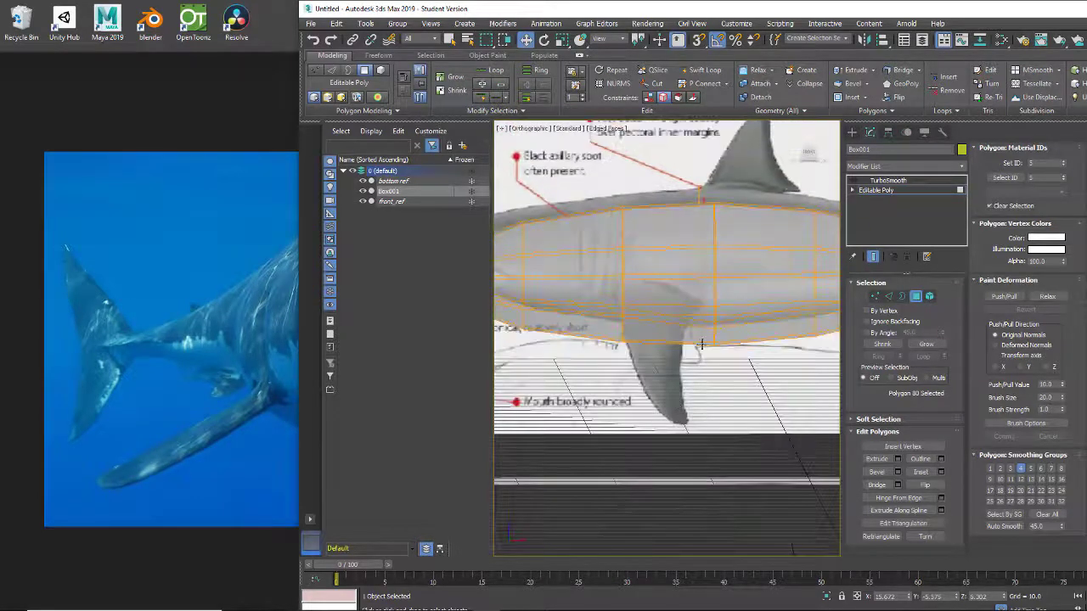
# Step: Extrude the single lower-side polygon at the pectoral fin's base with a height of 0.784
pyautogui.press('f')
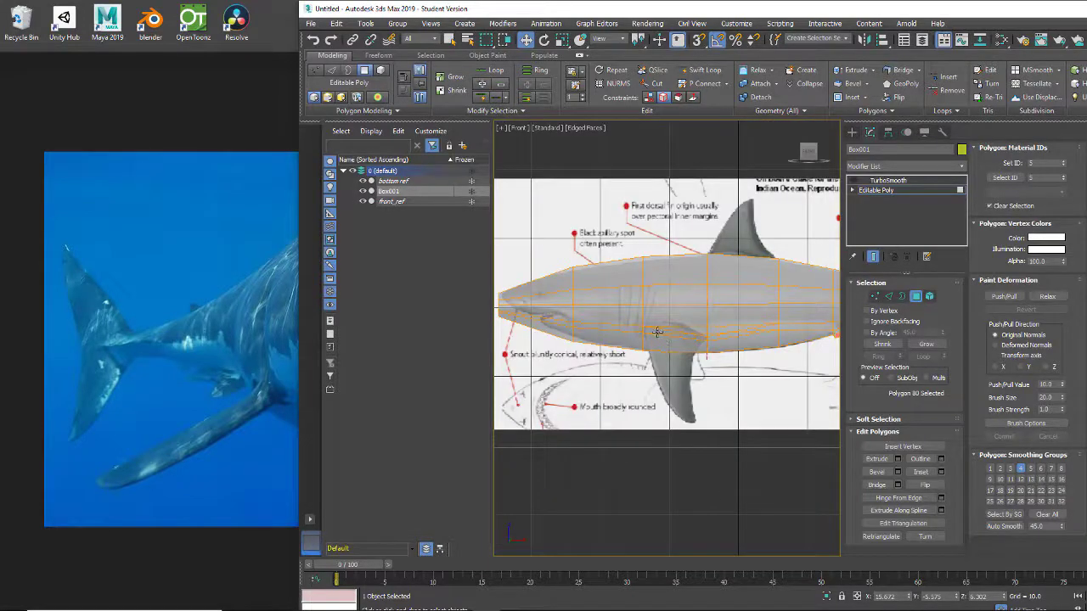
pyautogui.click(652, 332)
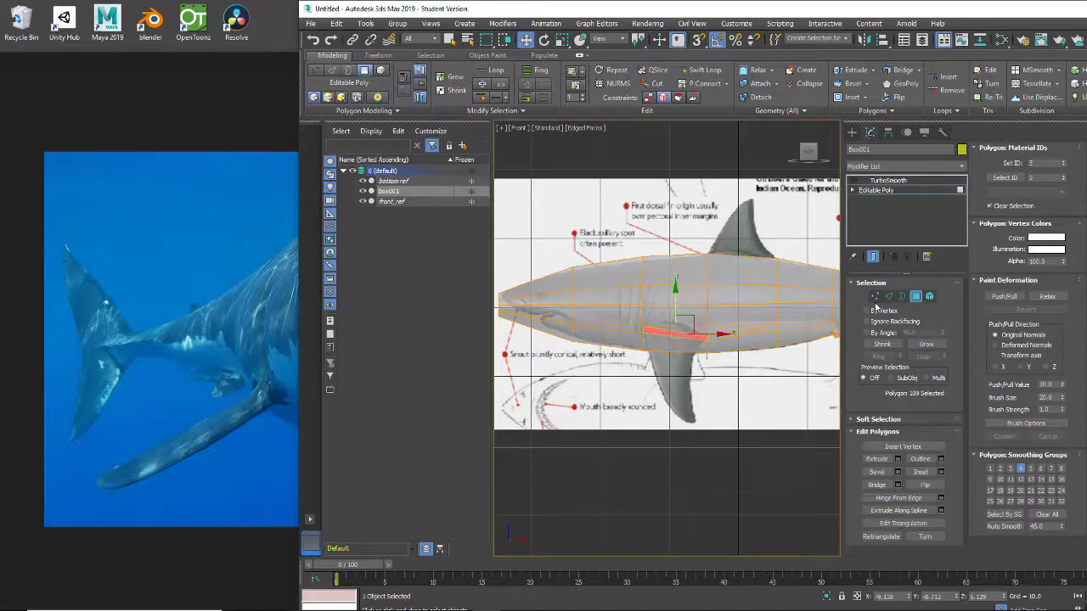
pyautogui.click(898, 485)
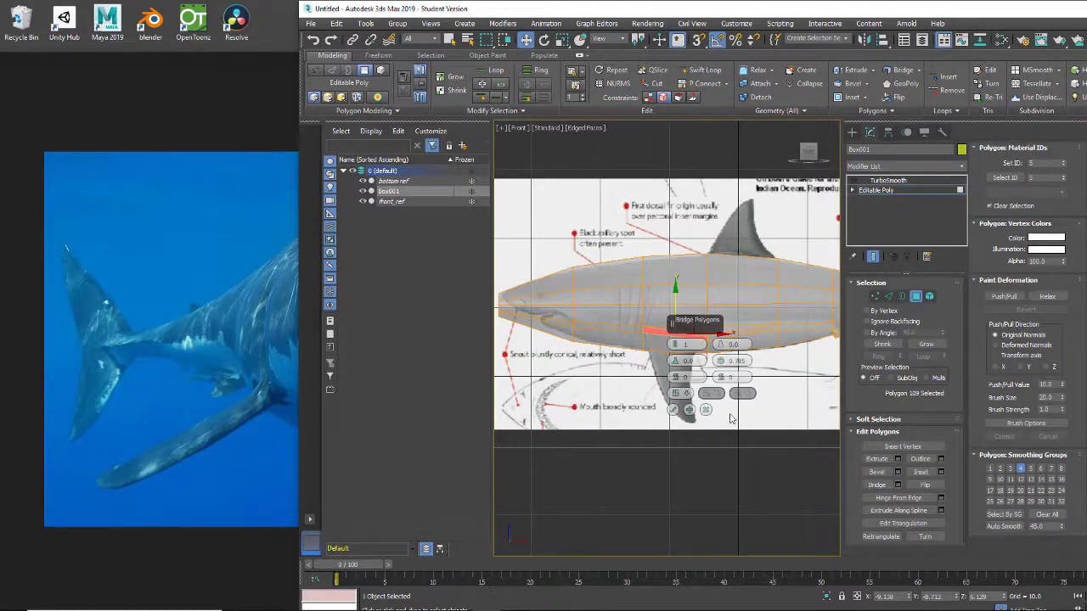
pyautogui.click(704, 409)
pyautogui.click(897, 458)
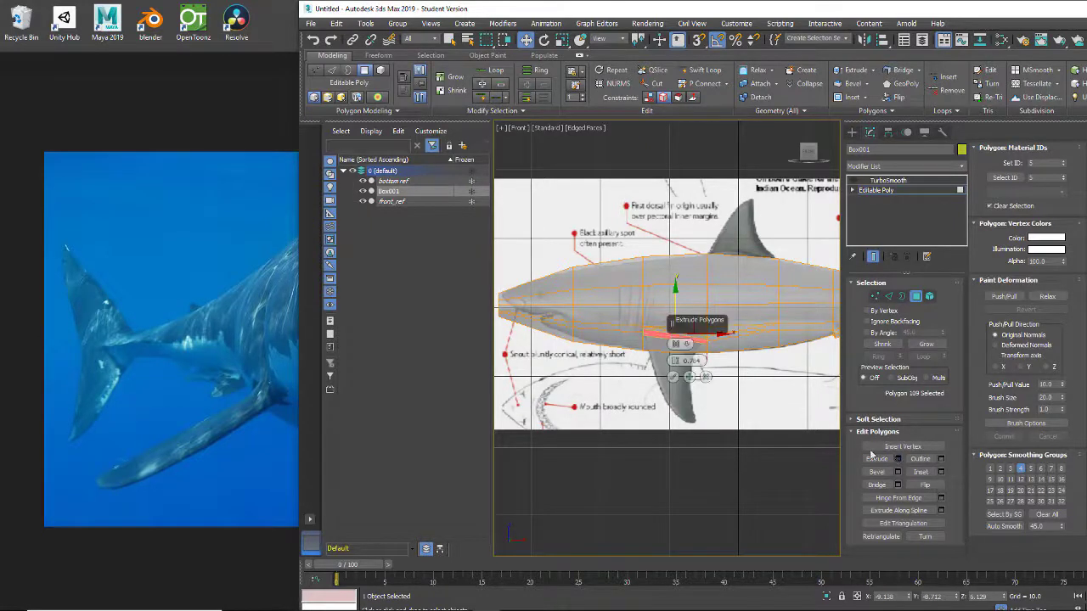
pyautogui.click(673, 377)
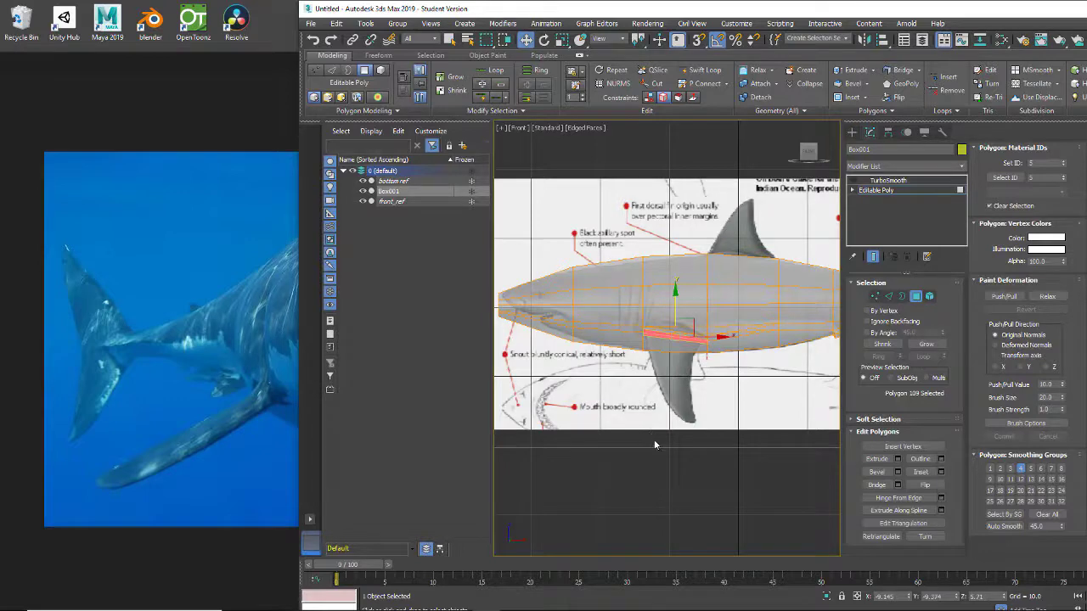
pyautogui.keyDown('alt'); pyautogui.moveTo(655, 444); pyautogui.dragTo(653, 489, button='middle'); pyautogui.keyUp('alt')
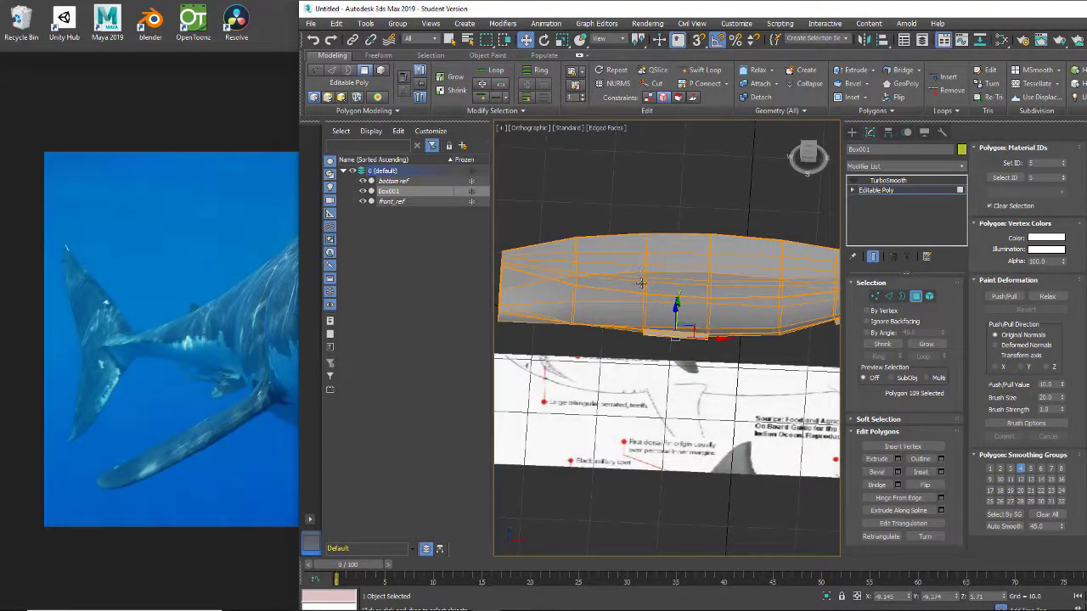
pyautogui.keyDown('alt'); pyautogui.moveTo(642, 303); pyautogui.dragTo(644, 269, button='middle'); pyautogui.keyUp('alt')
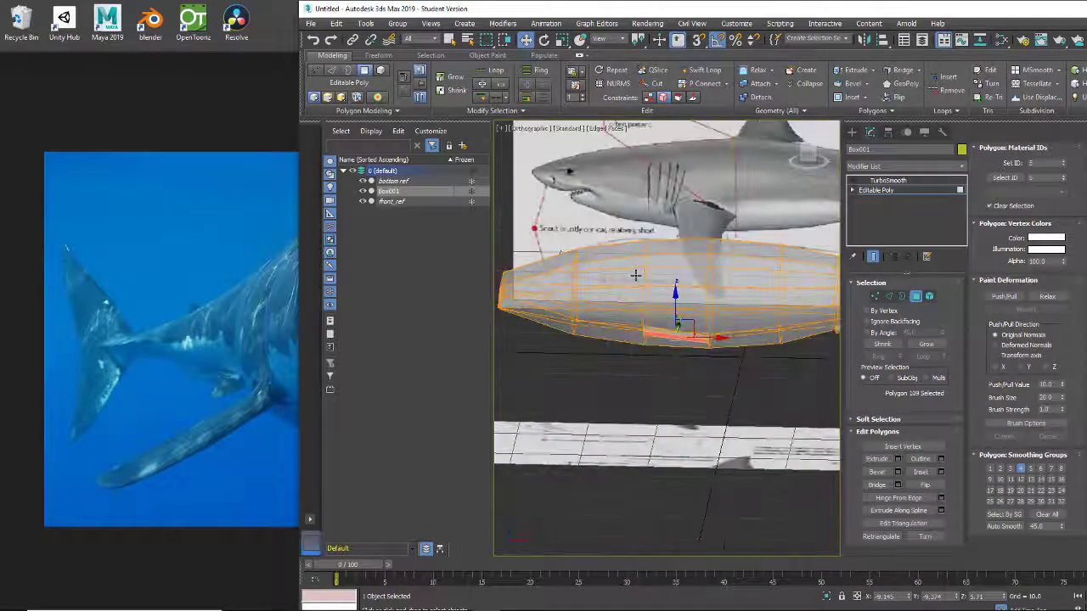
# Step: Turn off the See-Through display property of the shark body
pyautogui.press('f')
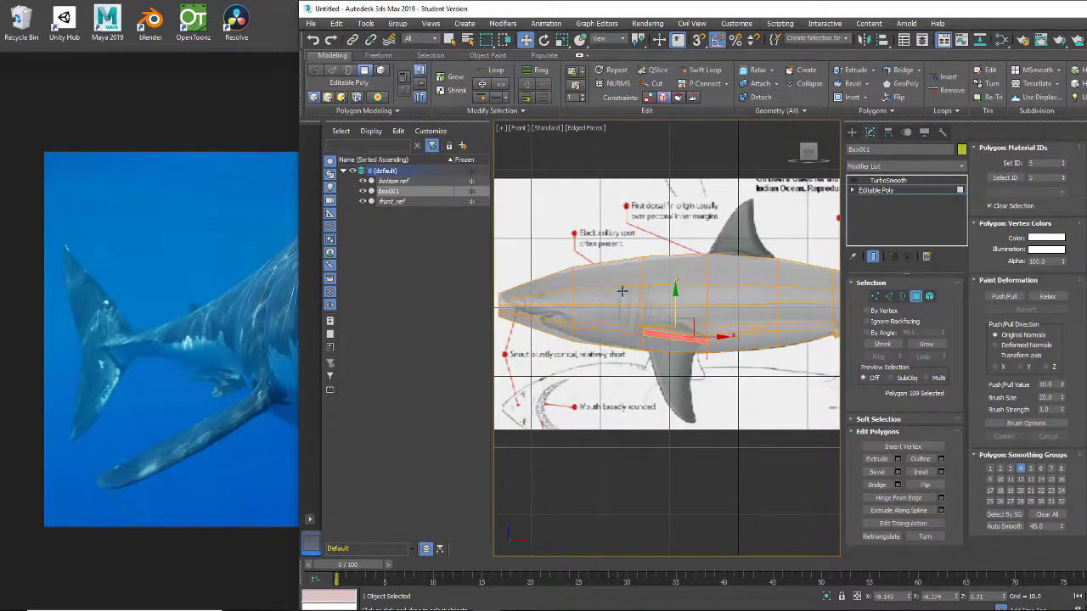
pyautogui.rightClick(693, 269)
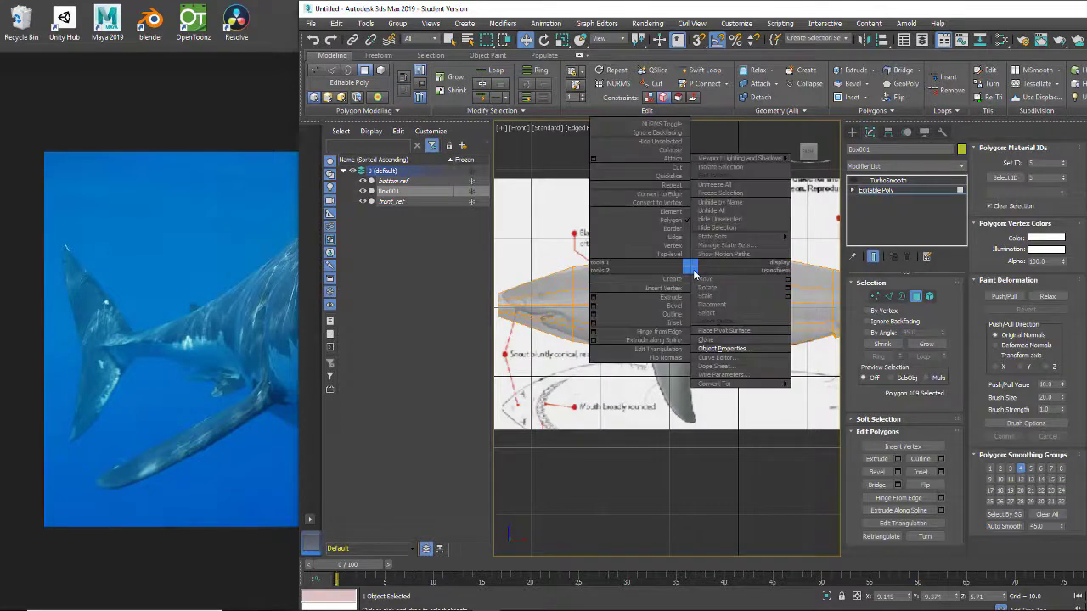
pyautogui.click(699, 355)
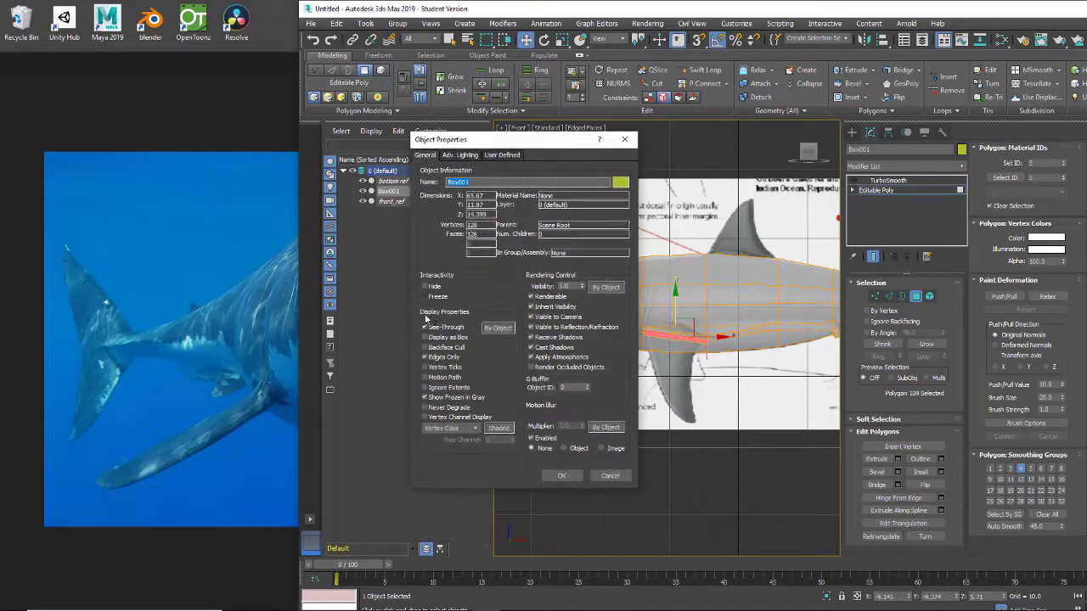
pyautogui.click(426, 329)
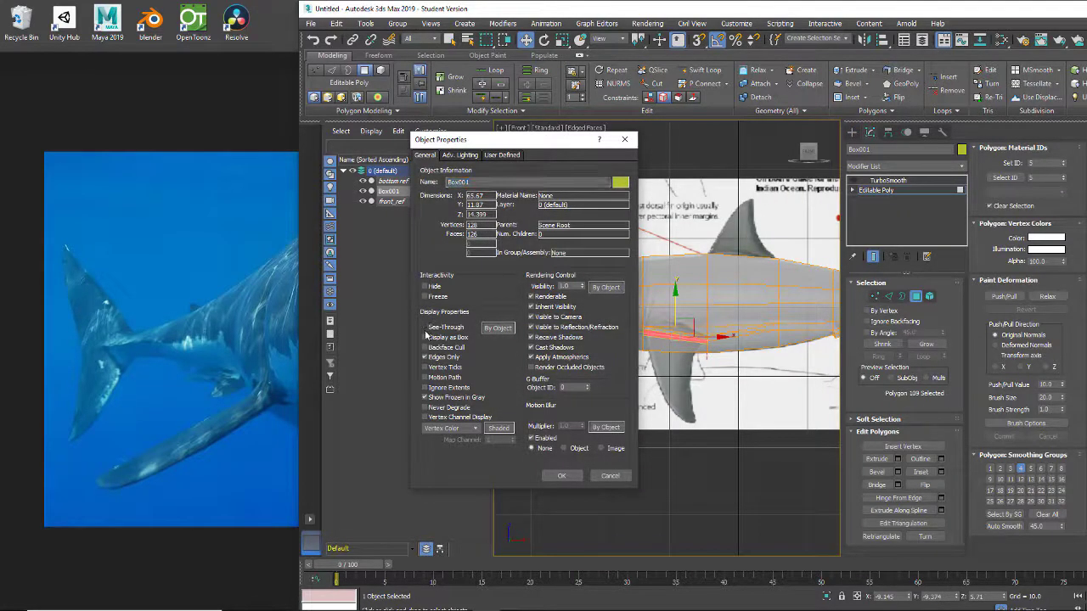
pyautogui.click(561, 475)
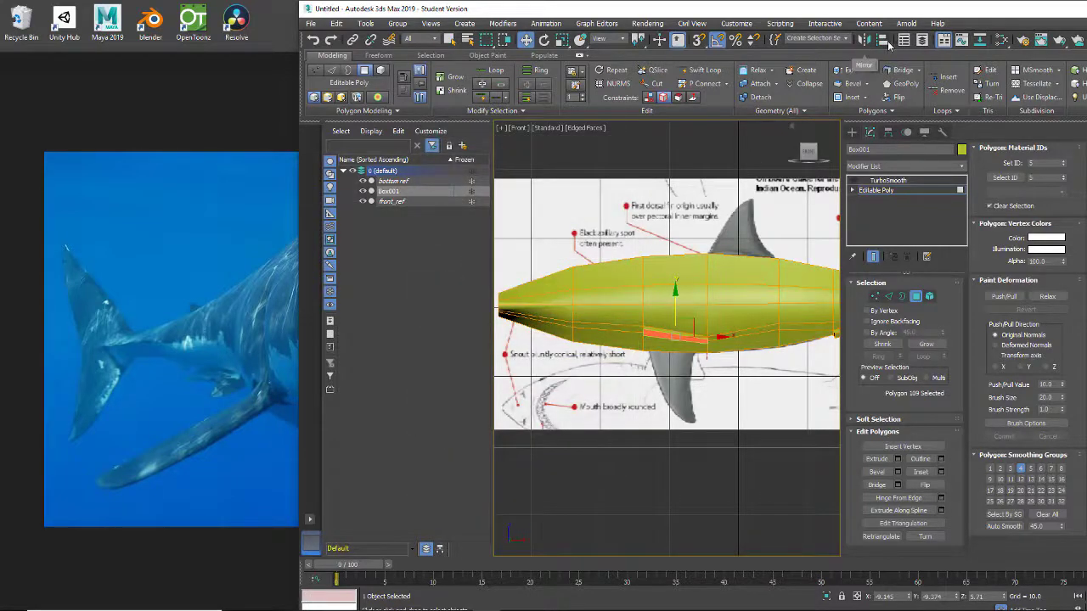
# Step: Create a new Standard material in the Slate Material Editor and name it shark
pyautogui.click(1001, 41)
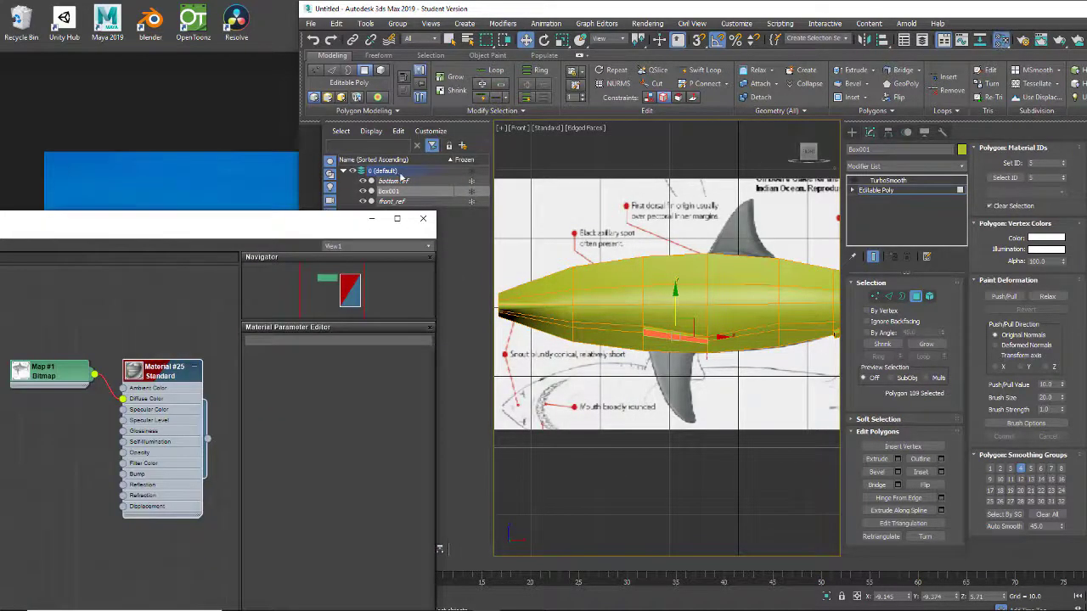
pyautogui.moveTo(237, 222); pyautogui.dragTo(839, 76)
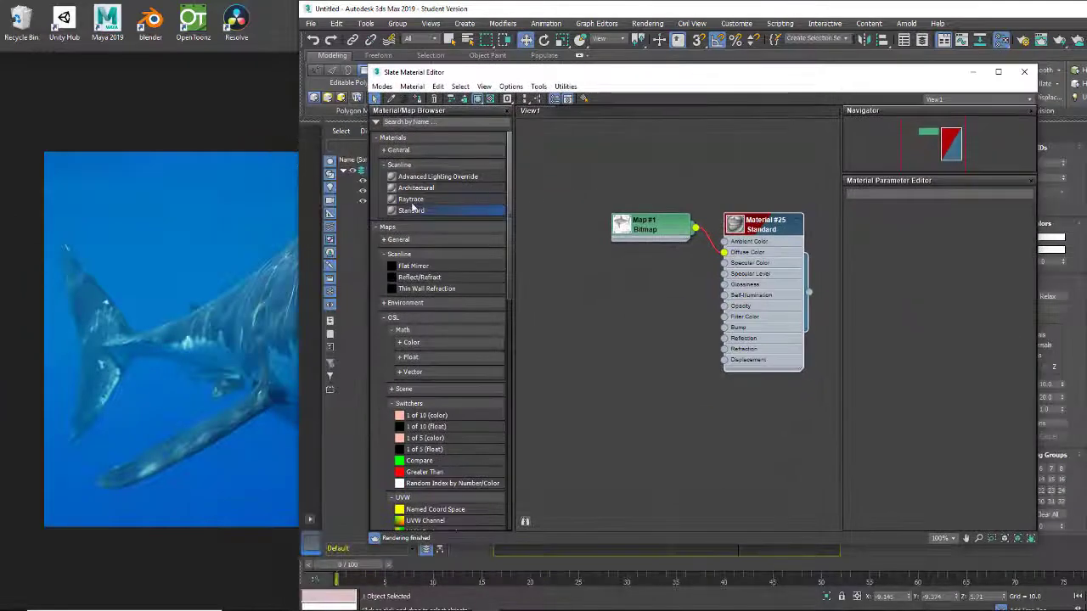
pyautogui.moveTo(411, 210); pyautogui.dragTo(639, 251)
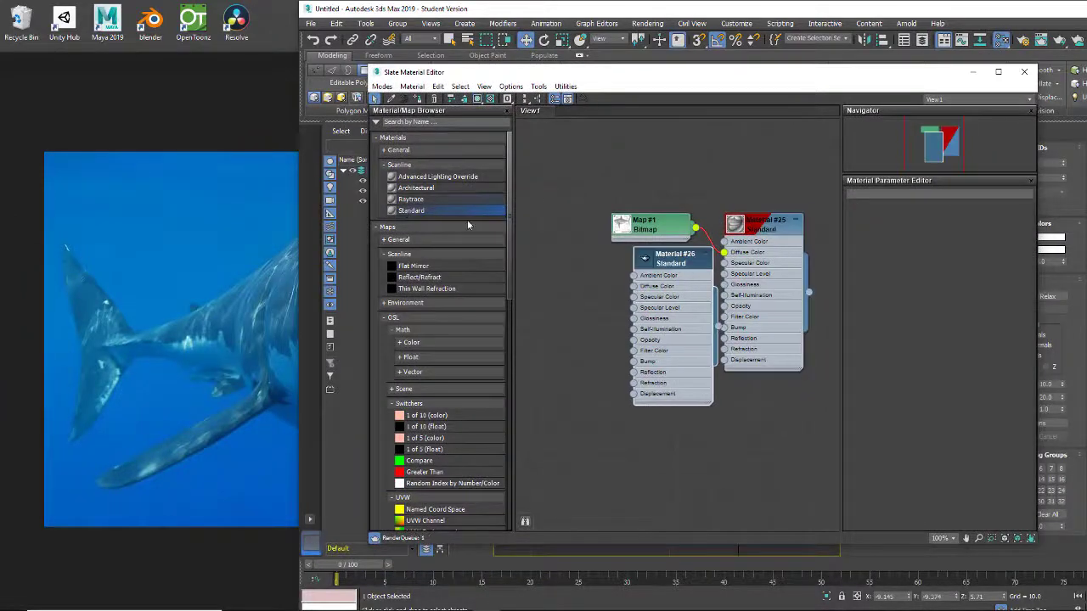
pyautogui.click(791, 228)
pyautogui.click(796, 220)
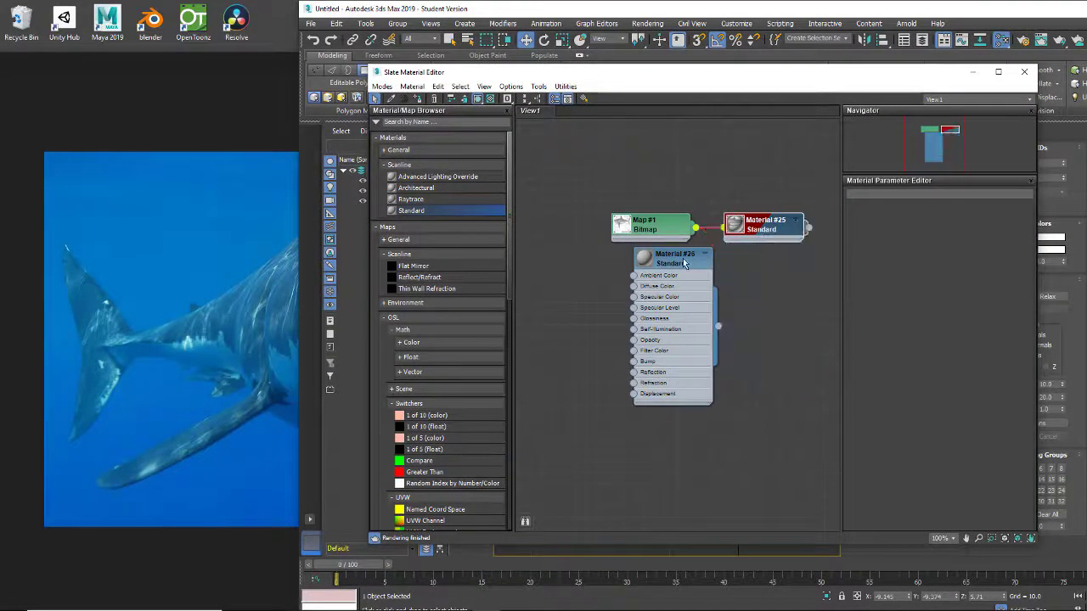
pyautogui.moveTo(671, 269); pyautogui.dragTo(760, 302)
pyautogui.doubleClick(760, 301)
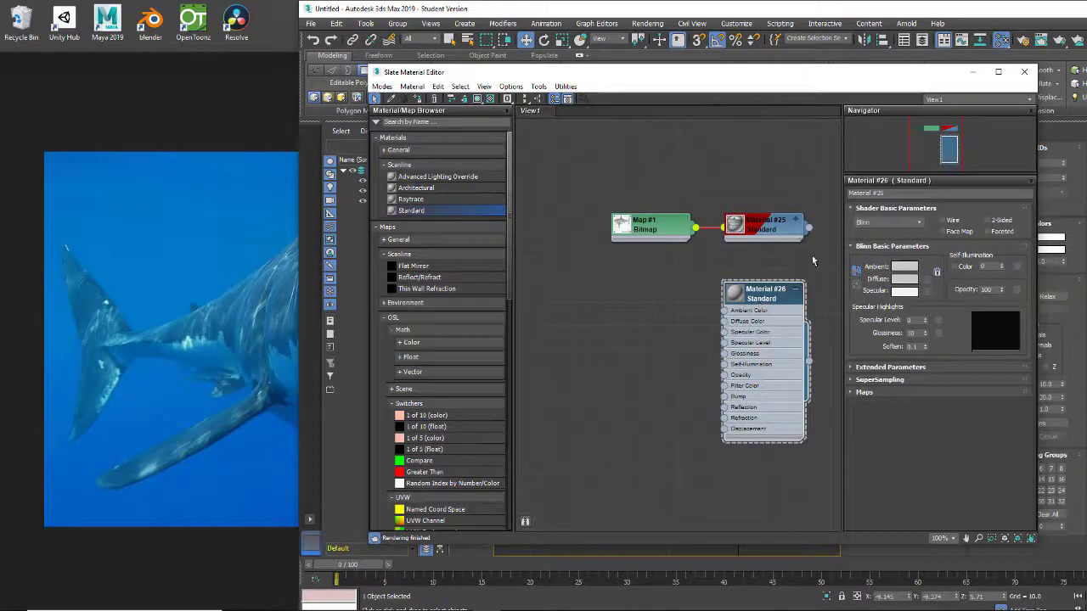
pyautogui.click(887, 193)
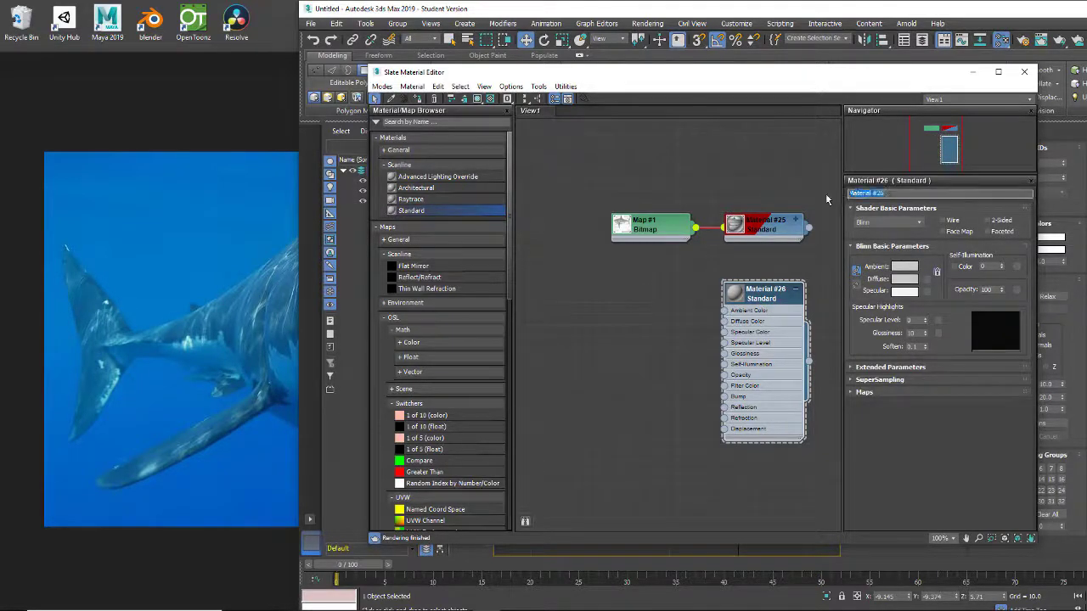
pyautogui.write('shark')
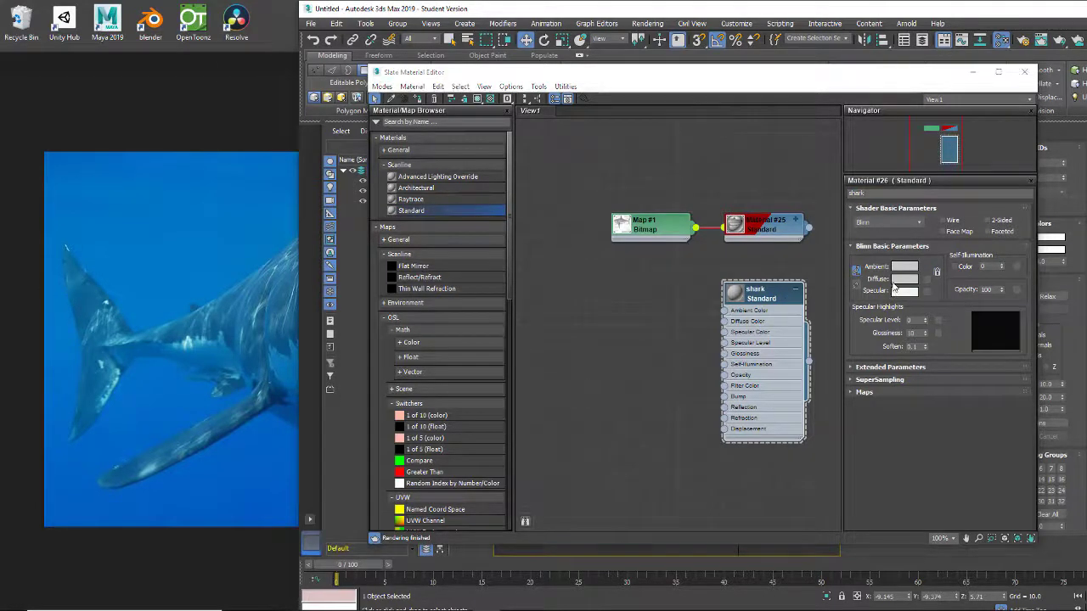
# Step: Set the shark material's diffuse color to a dark grey
pyautogui.click(903, 278)
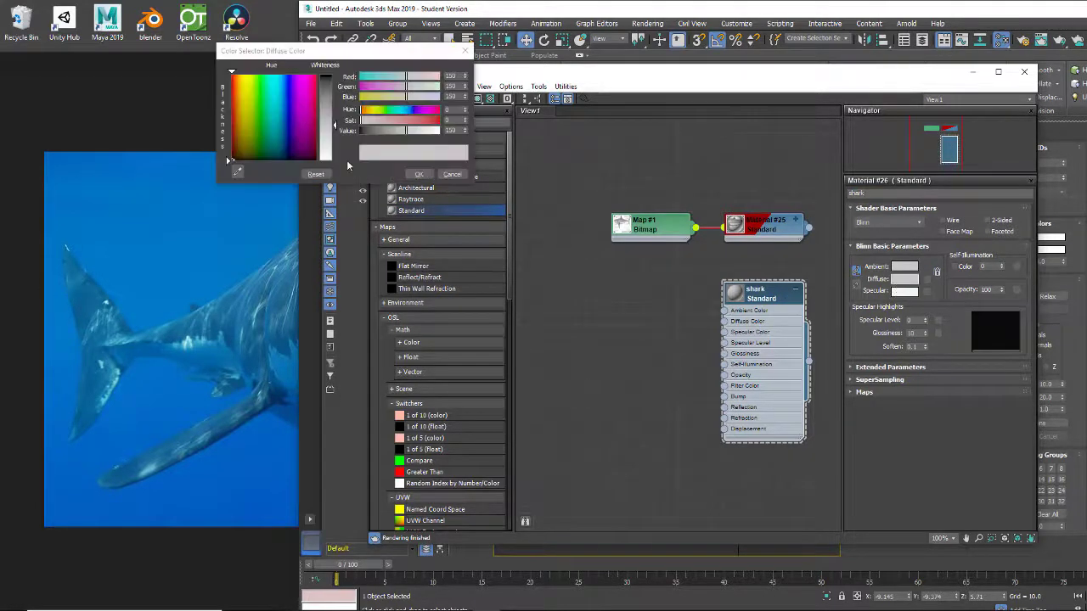
pyautogui.click(326, 85)
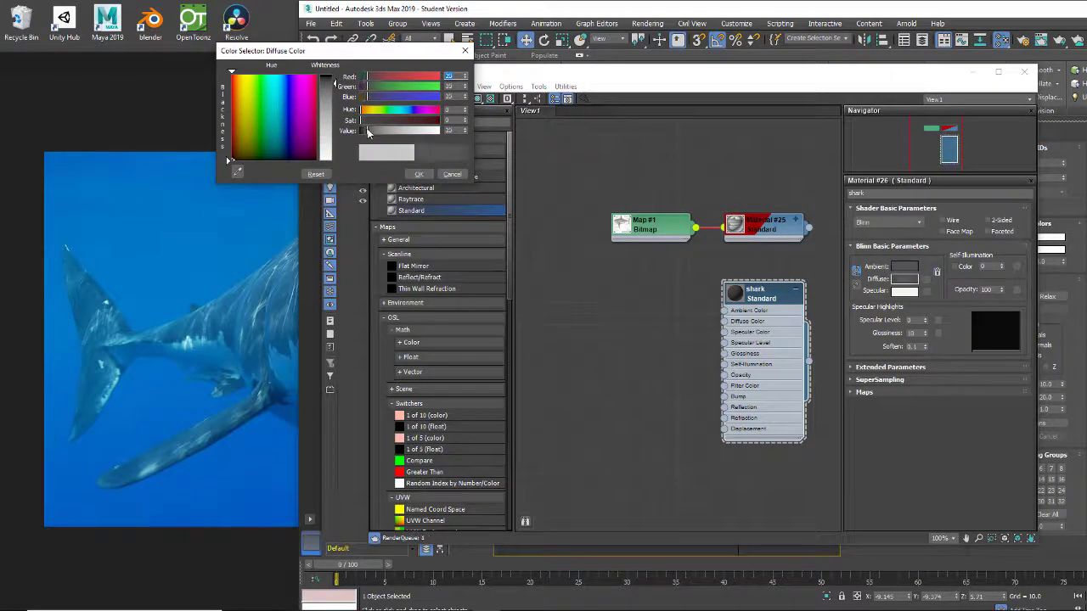
pyautogui.moveTo(367, 131); pyautogui.dragTo(371, 132)
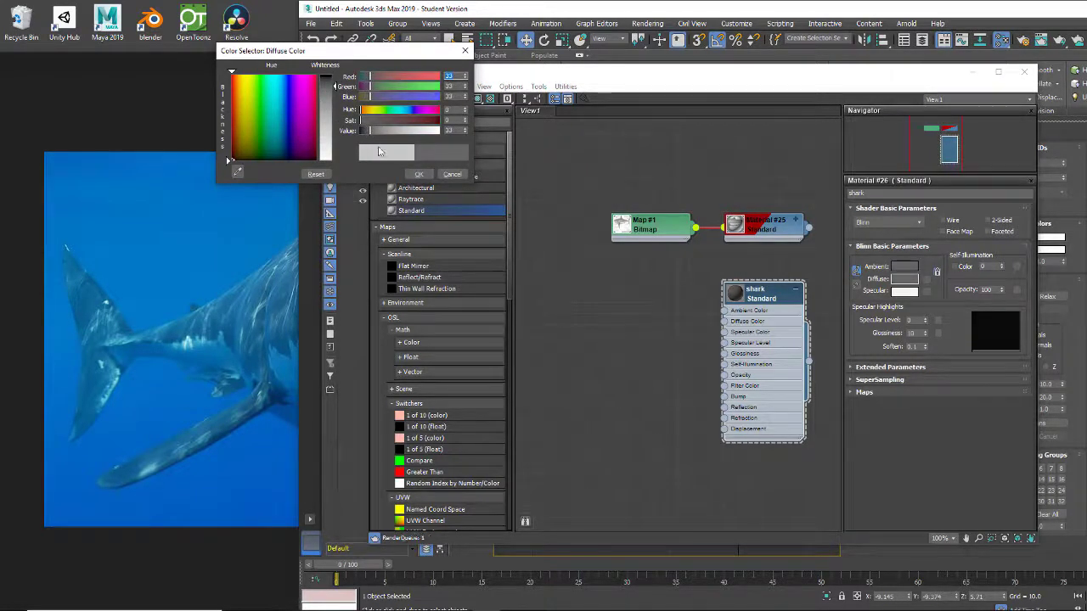
pyautogui.click(417, 174)
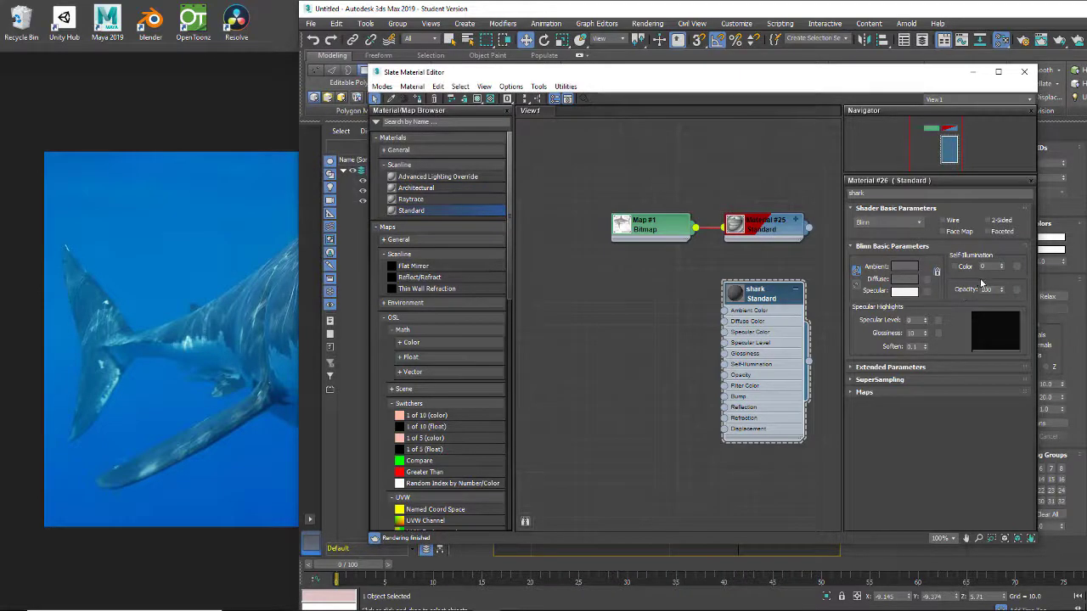
# Step: Lower the shark material's opacity to 38 and assign the material to the shark body
pyautogui.moveTo(993, 290); pyautogui.dragTo(971, 290)
pyautogui.click(748, 302)
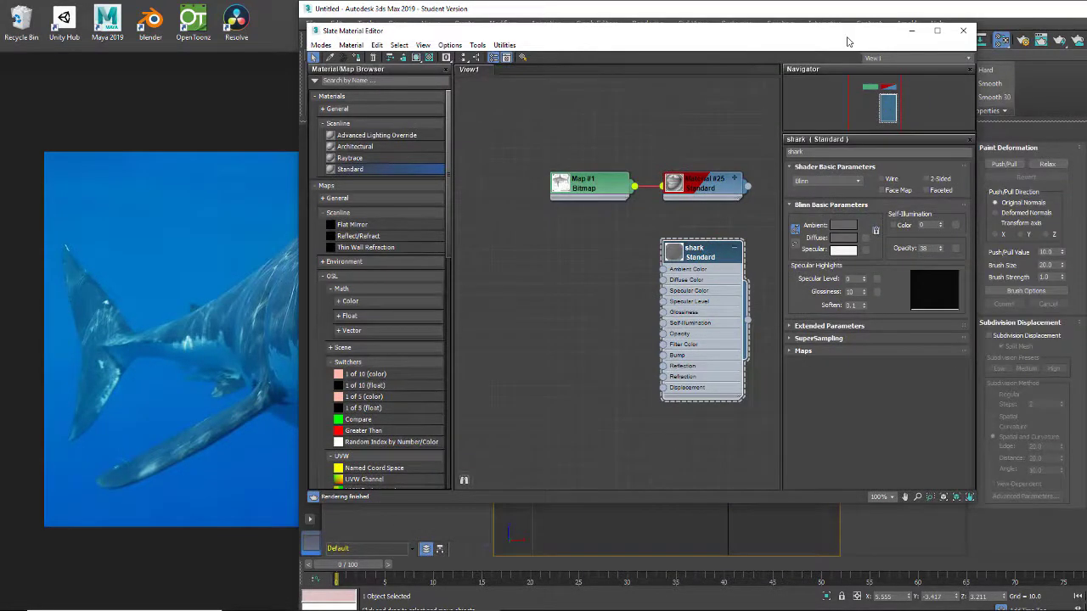
pyautogui.moveTo(848, 36); pyautogui.dragTo(425, 163)
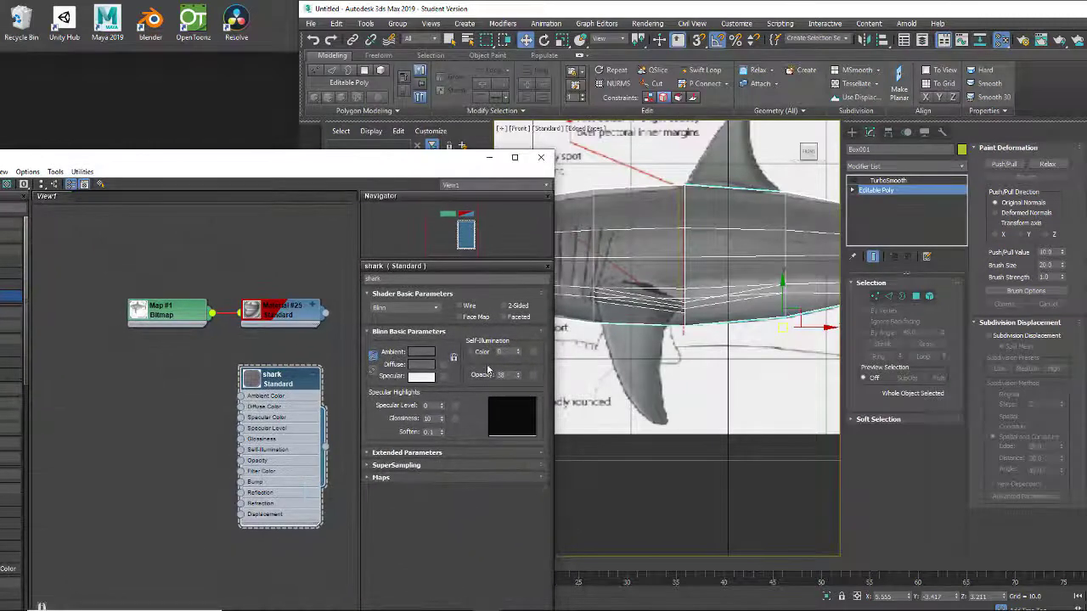
# Step: Raise the shark material's opacity to 67 and fine-tune it to 64, checking the reference through the body
pyautogui.moveTo(517, 376); pyautogui.dragTo(512, 355)
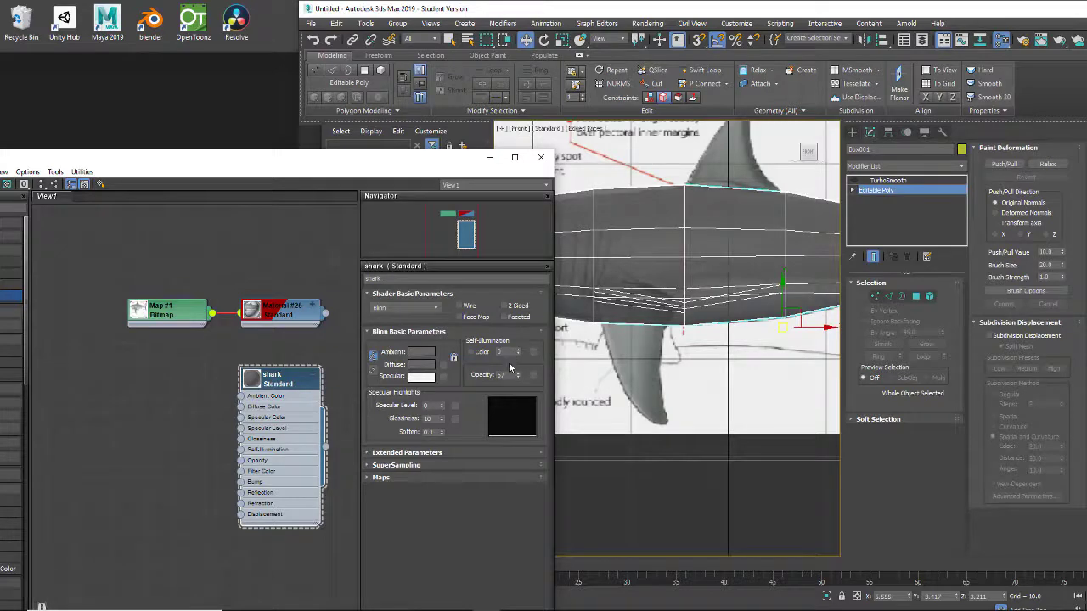
pyautogui.click(541, 157)
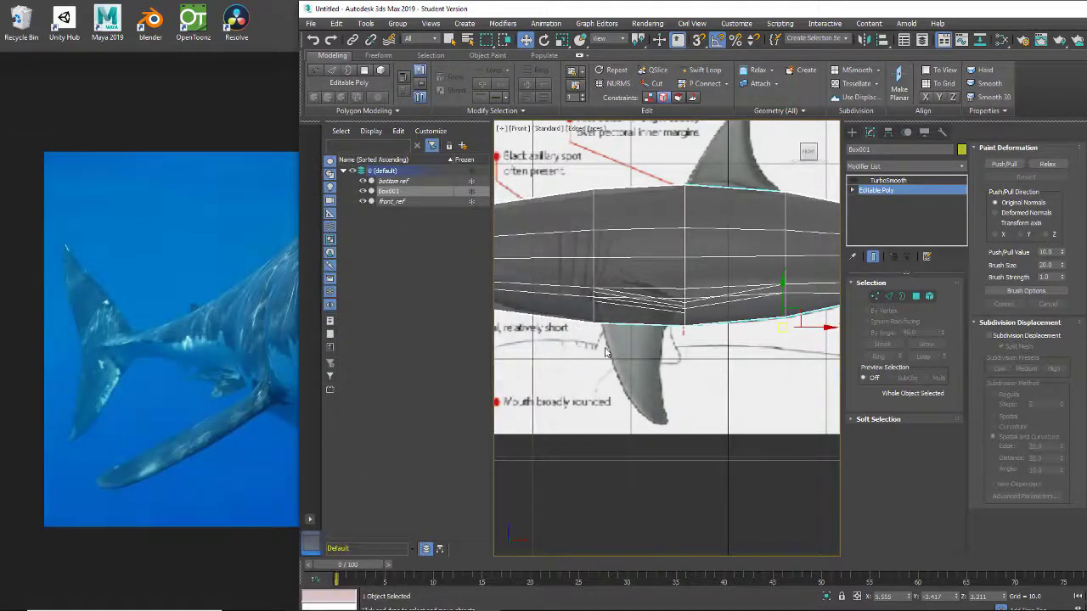
pyautogui.keyDown('alt'); pyautogui.moveTo(594, 357); pyautogui.dragTo(601, 352, button='middle'); pyautogui.keyUp('alt')
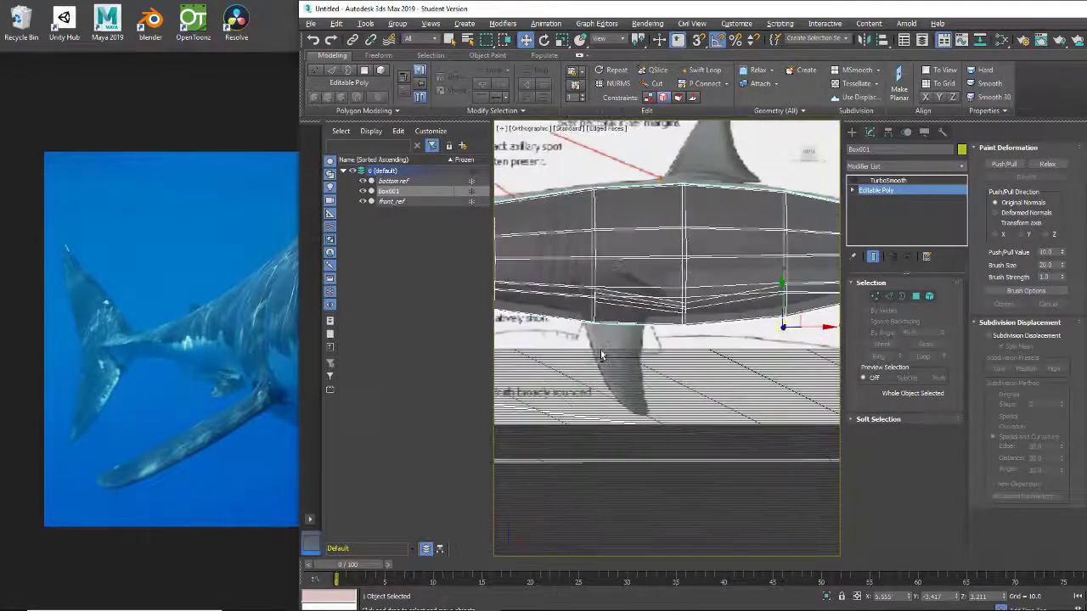
pyautogui.click(1001, 42)
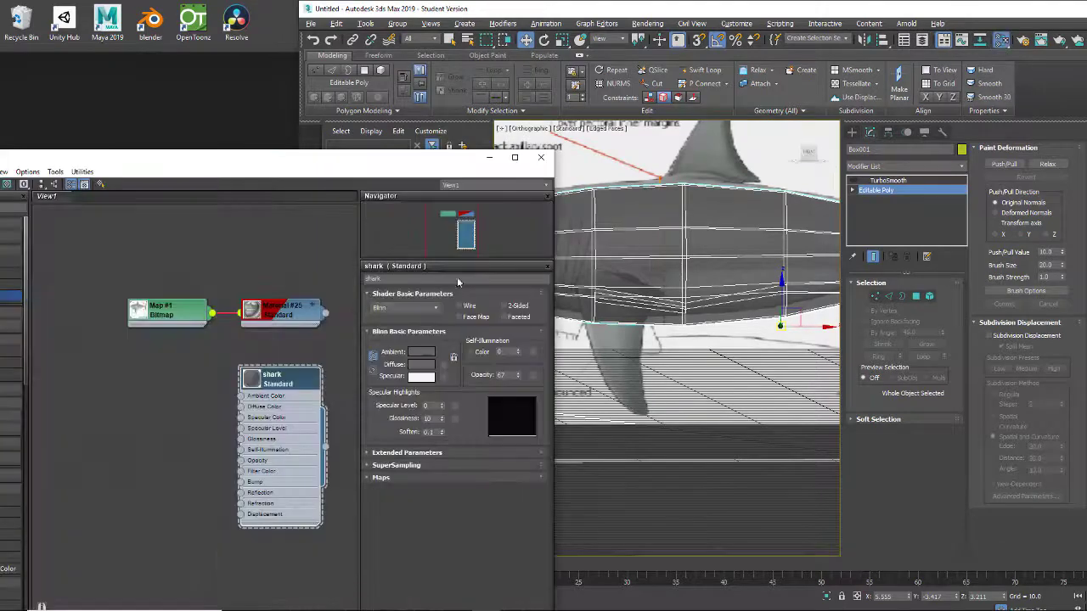
pyautogui.moveTo(518, 377)
pyautogui.mouseDown()
pyautogui.moveTo(517, 362)
pyautogui.moveTo(518, 374)
pyautogui.mouseUp()
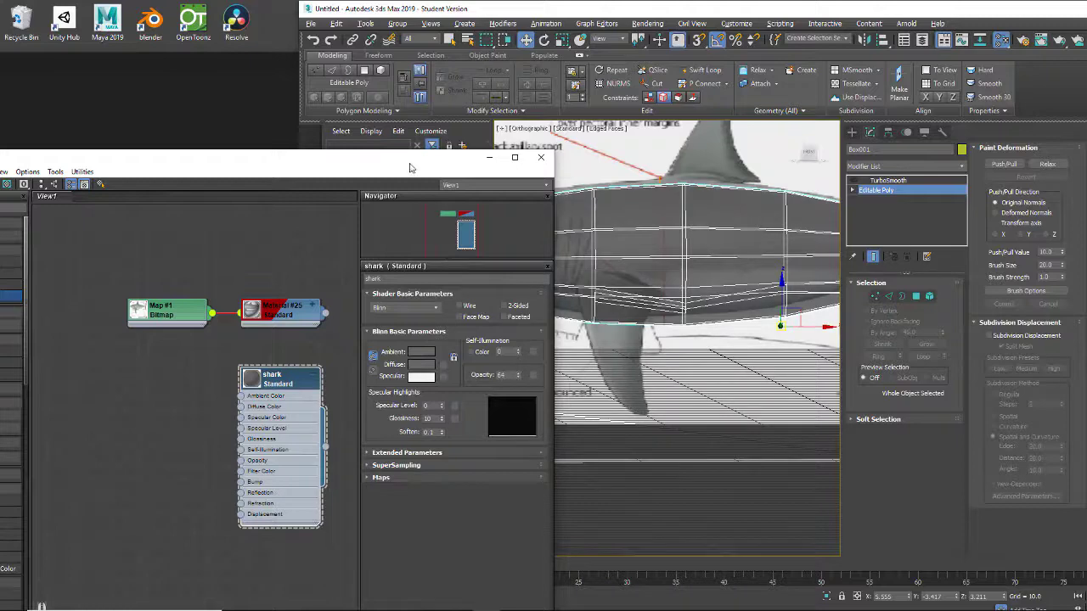
pyautogui.moveTo(382, 162); pyautogui.dragTo(183, 112)
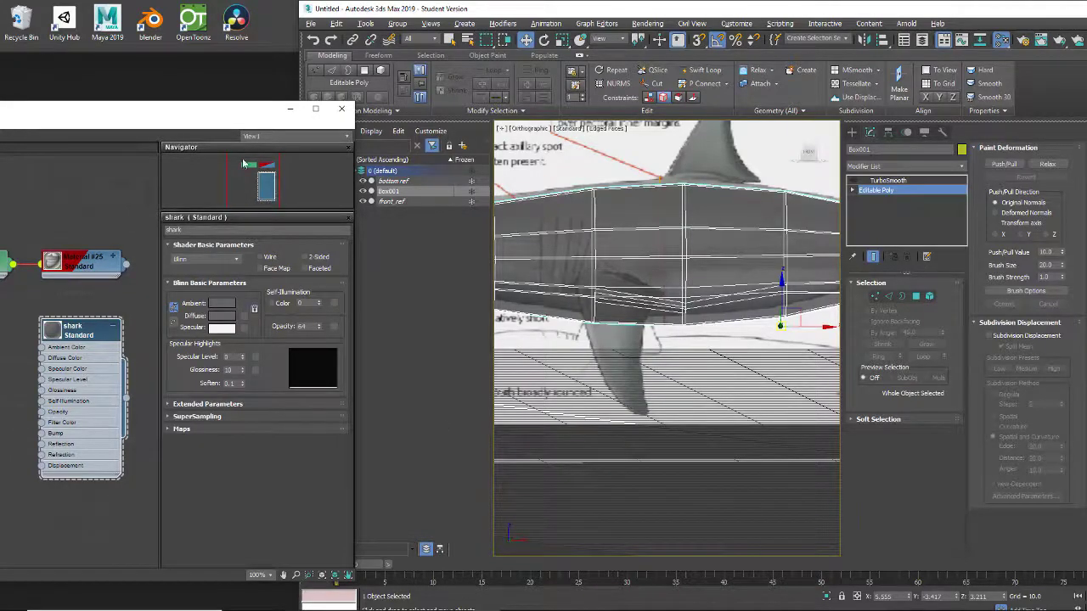
pyautogui.moveTo(185, 124); pyautogui.dragTo(491, 44)
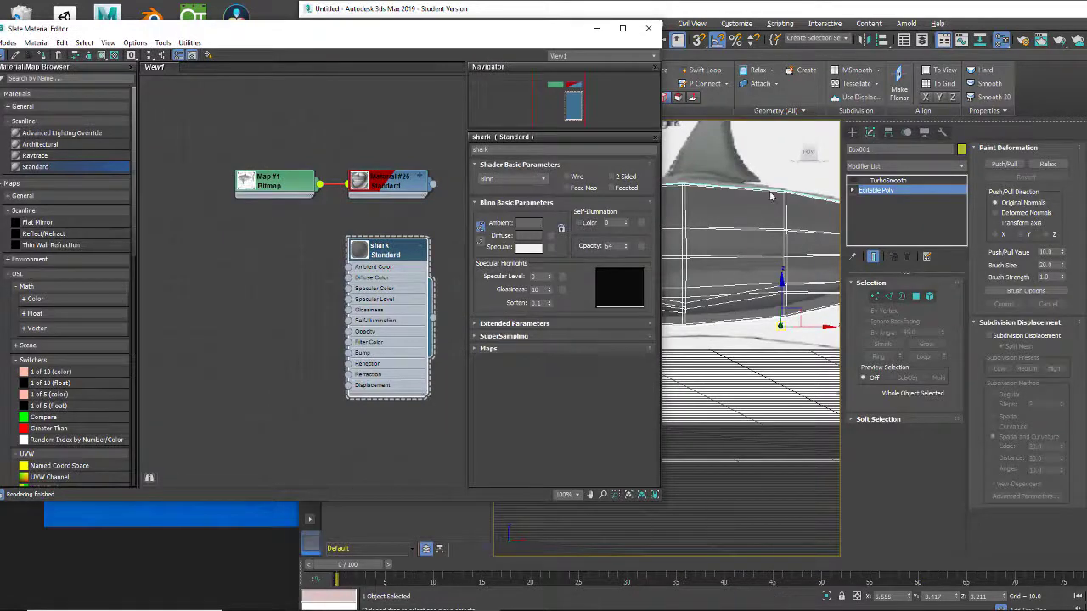
pyautogui.moveTo(389, 270)
pyautogui.mouseDown()
pyautogui.moveTo(353, 259)
pyautogui.moveTo(400, 259)
pyautogui.mouseUp()
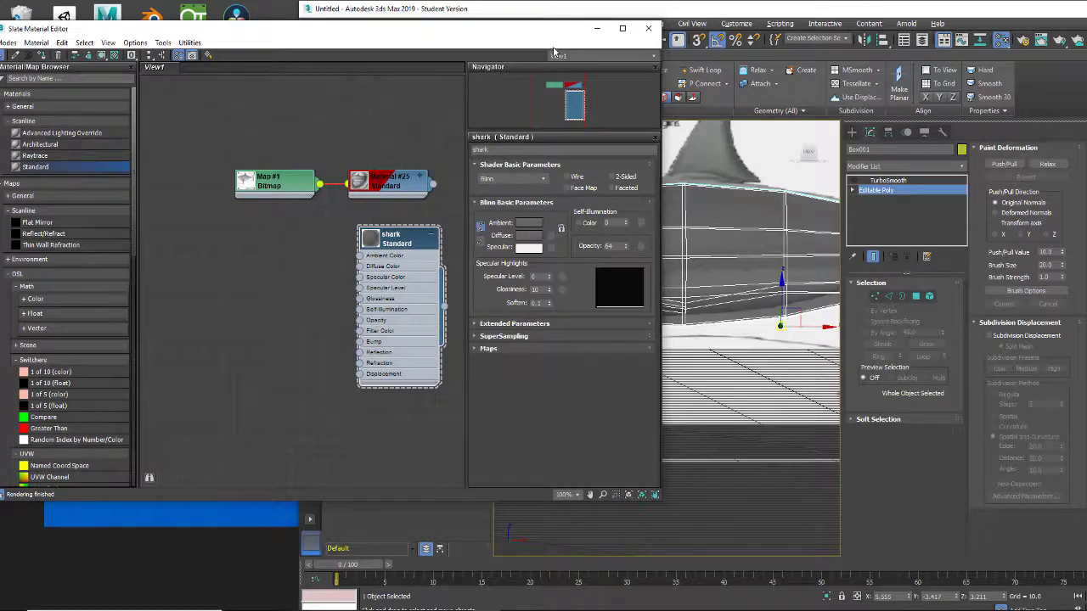
pyautogui.moveTo(550, 33)
pyautogui.mouseDown()
pyautogui.moveTo(513, 47)
pyautogui.moveTo(535, 47)
pyautogui.mouseUp()
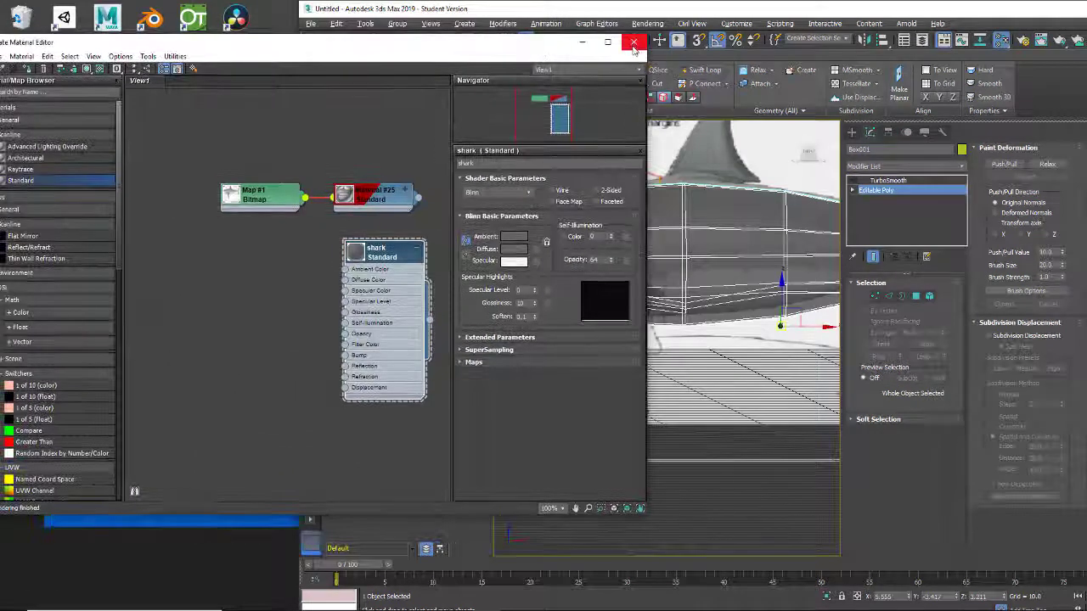